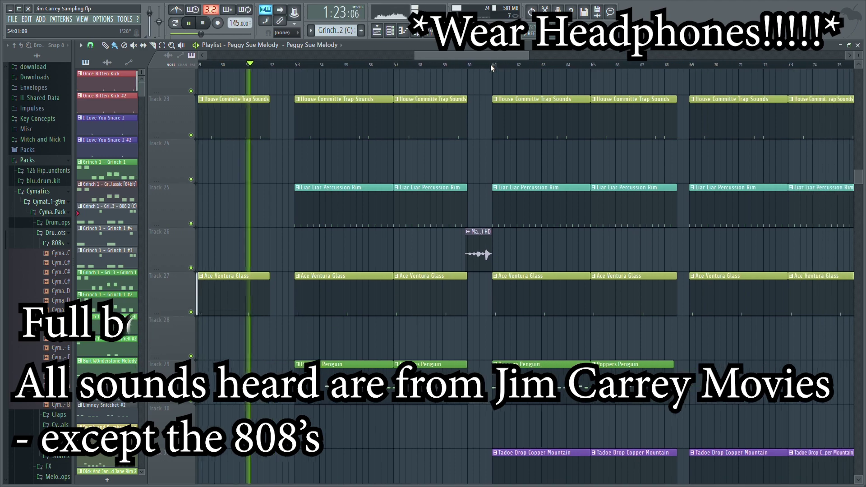
Examine the finished arrangement during playback, from the kick and melody tracks down to the percussion tracks, including its later bars
{"action": "scroll", "coordinate": [743, 374], "scroll_direction": "up", "scroll_amount": 4}
{"action": "scroll", "coordinate": [711, 285], "scroll_direction": "up", "scroll_amount": 5}
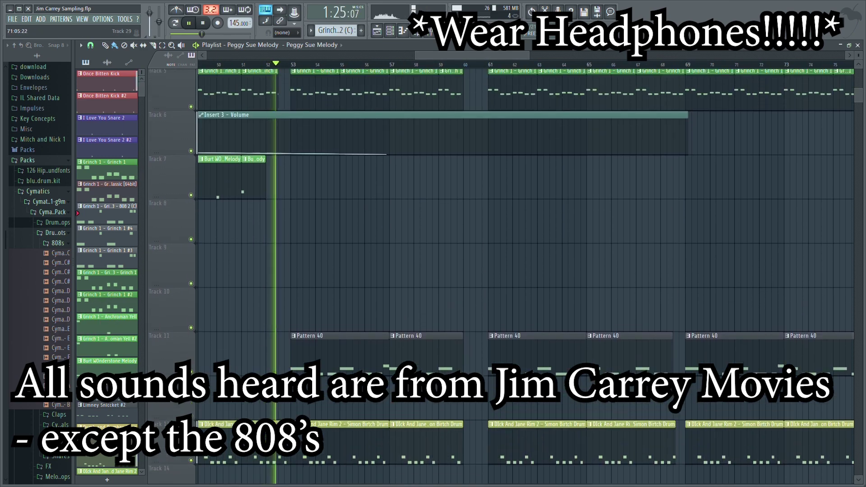
{"action": "scroll", "coordinate": [702, 275], "scroll_direction": "down", "scroll_amount": 10}
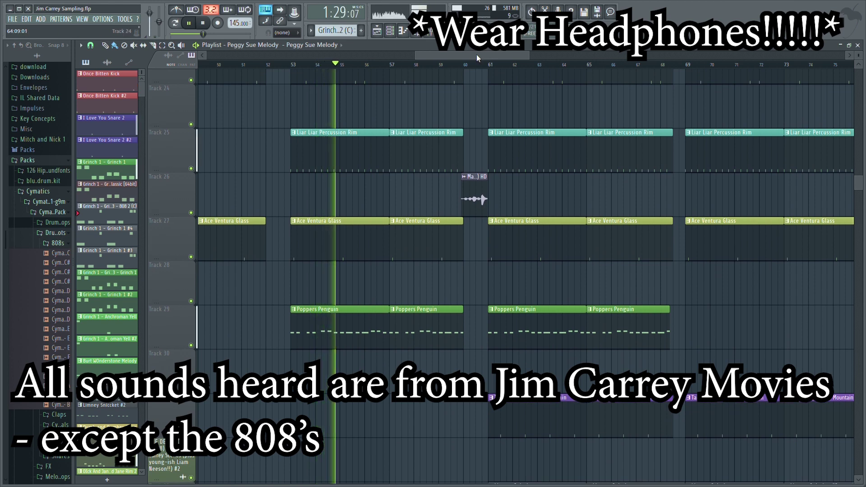
{"action": "left_click_drag", "start_coordinate": [477, 58], "coordinate": [510, 61]}
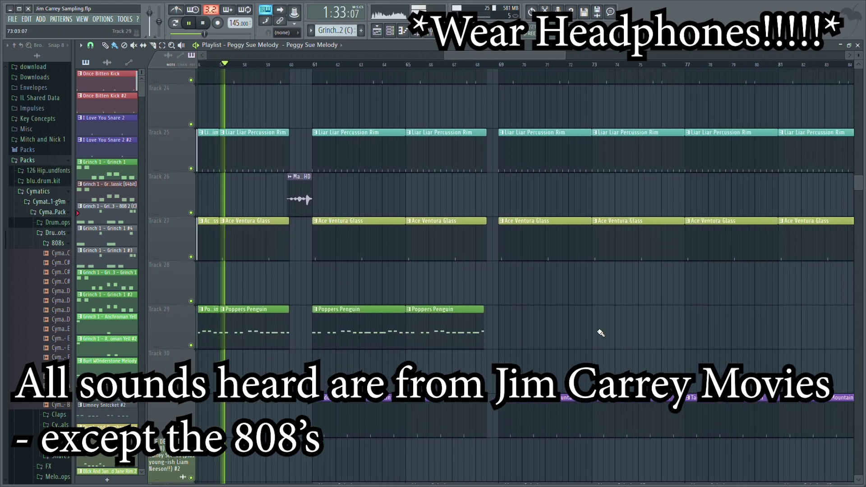
{"action": "scroll", "coordinate": [602, 332], "scroll_direction": "down", "scroll_amount": 5}
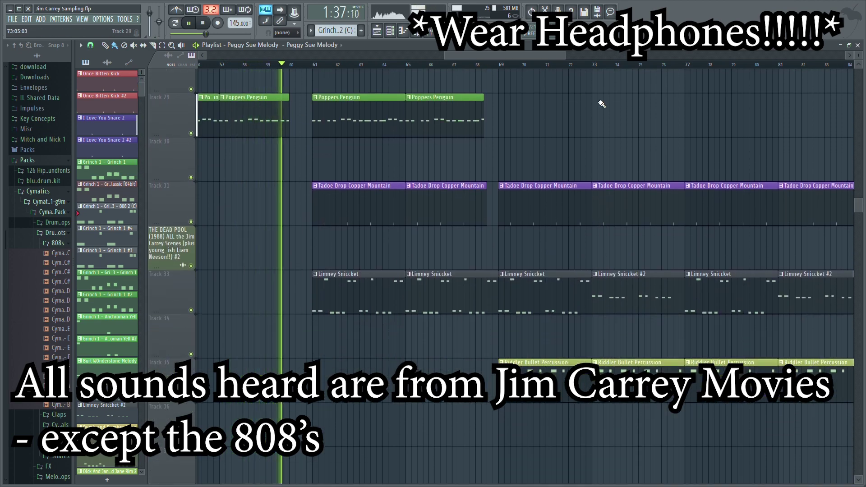
{"action": "scroll", "coordinate": [602, 153], "scroll_direction": "up", "scroll_amount": 10}
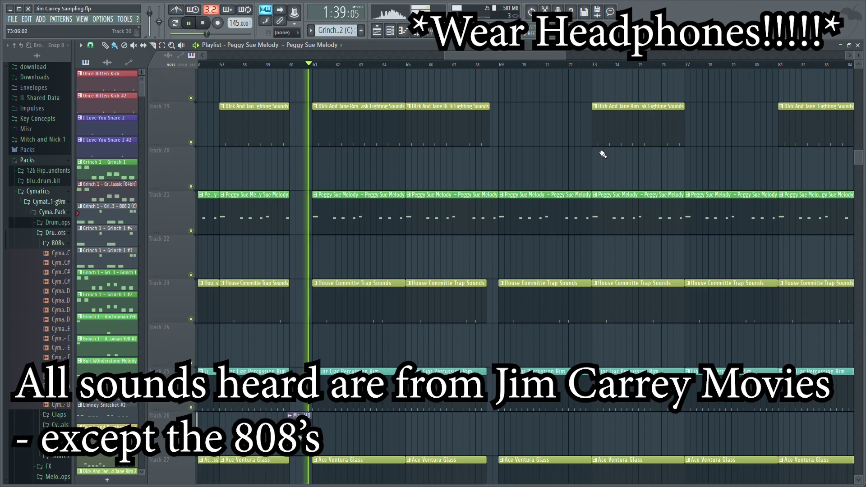
{"action": "scroll", "coordinate": [602, 154], "scroll_direction": "down", "scroll_amount": 7}
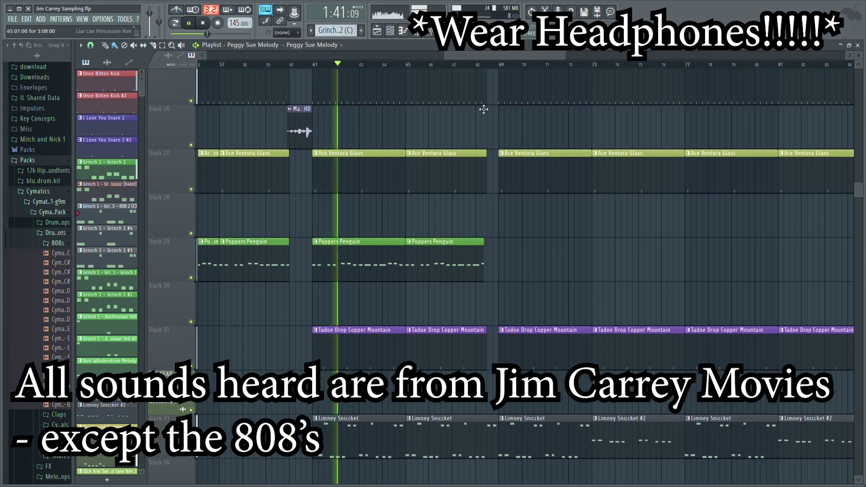
{"action": "left_click_drag", "start_coordinate": [467, 56], "coordinate": [483, 58]}
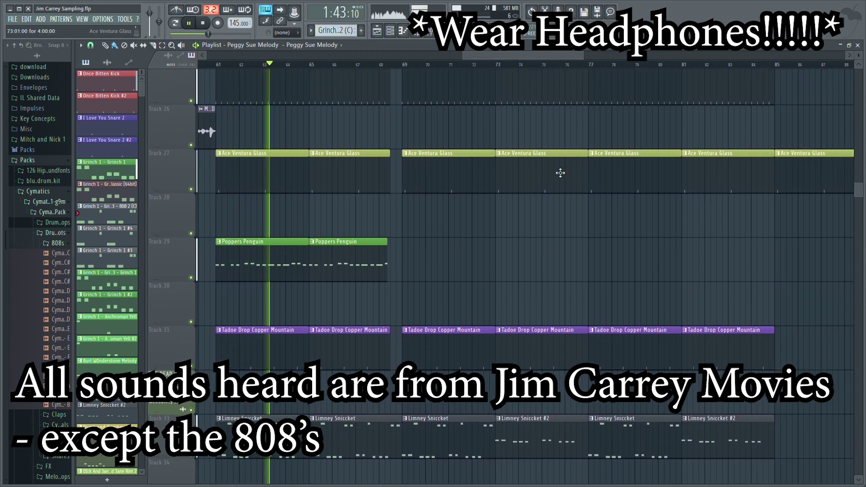
{"action": "scroll", "coordinate": [690, 301], "scroll_direction": "down", "scroll_amount": 6}
{"action": "scroll", "coordinate": [690, 302], "scroll_direction": "up", "scroll_amount": 10}
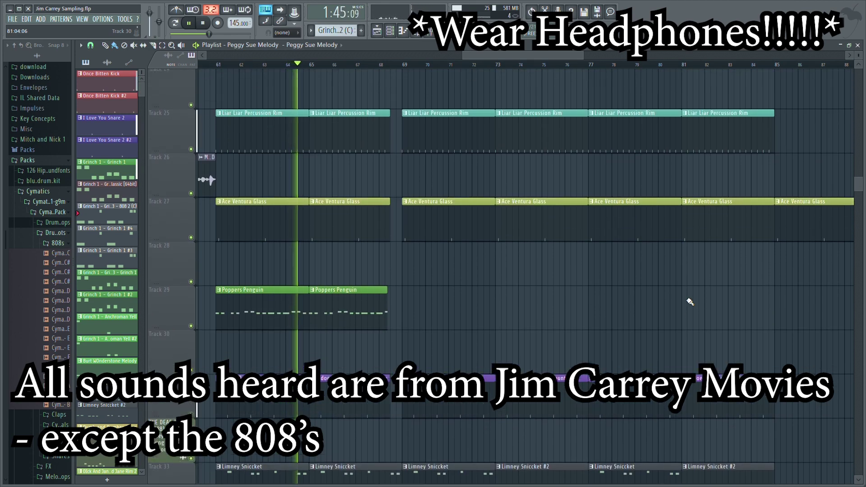
{"action": "scroll", "coordinate": [690, 302], "scroll_direction": "up", "scroll_amount": 10}
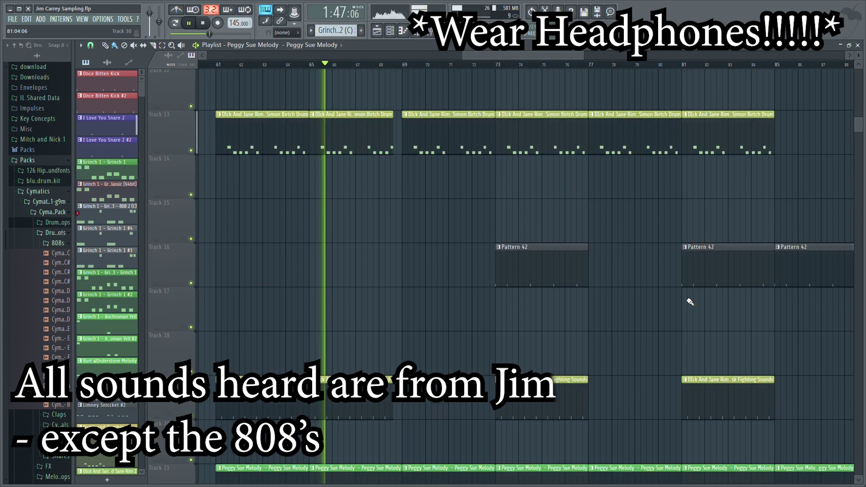
{"action": "scroll", "coordinate": [620, 262], "scroll_direction": "up", "scroll_amount": 9}
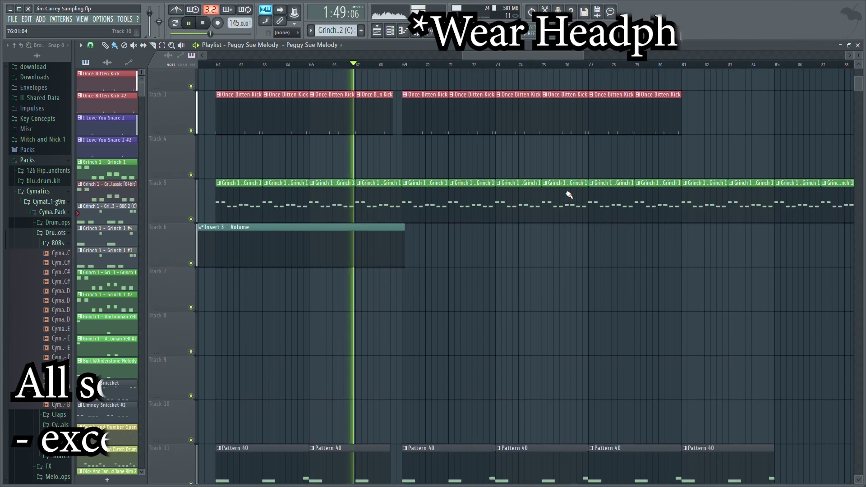
{"action": "scroll", "coordinate": [523, 298], "scroll_direction": "up", "scroll_amount": 2}
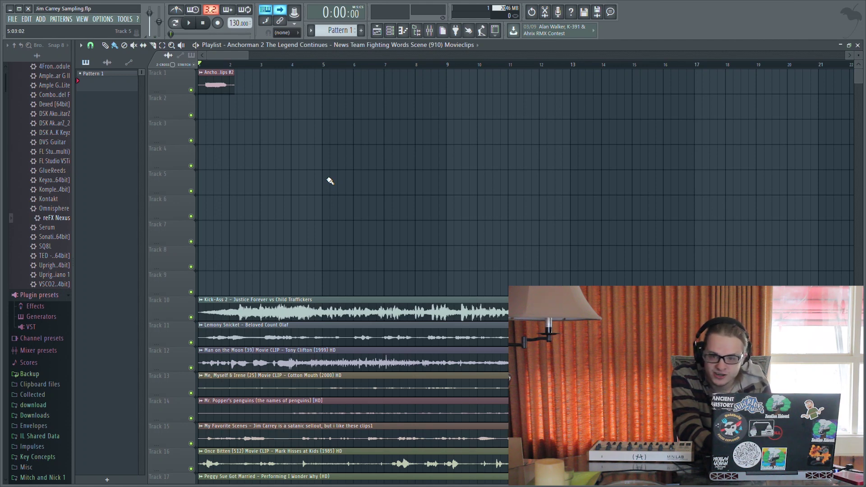
Load the Anchorman 2 clip in Edison, select about 6.3 seconds from about 1:22, send it to the playlist, and close the sample's windows
{"action": "scroll", "coordinate": [330, 181], "scroll_direction": "down", "scroll_amount": 10}
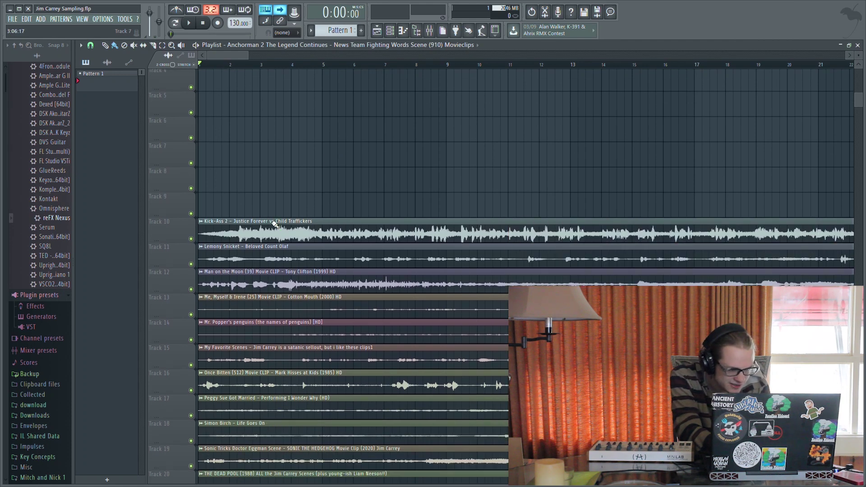
{"action": "scroll", "coordinate": [275, 224], "scroll_direction": "down", "scroll_amount": 8}
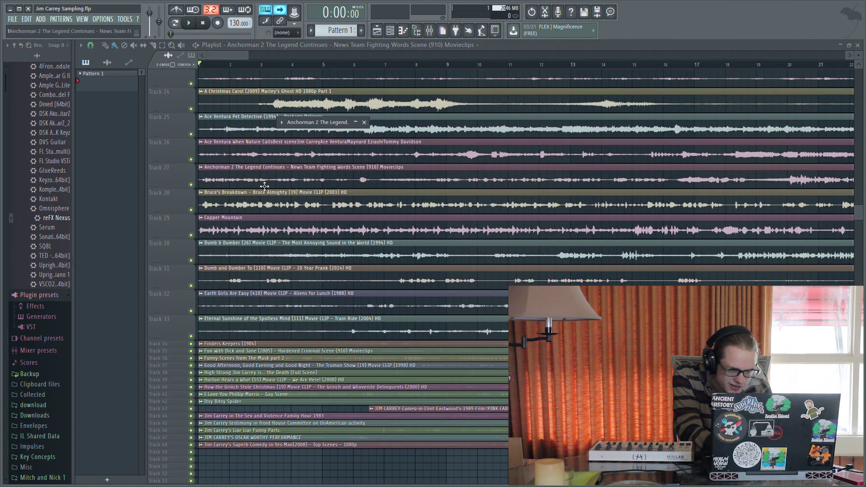
{"action": "left_click", "coordinate": [356, 122]}
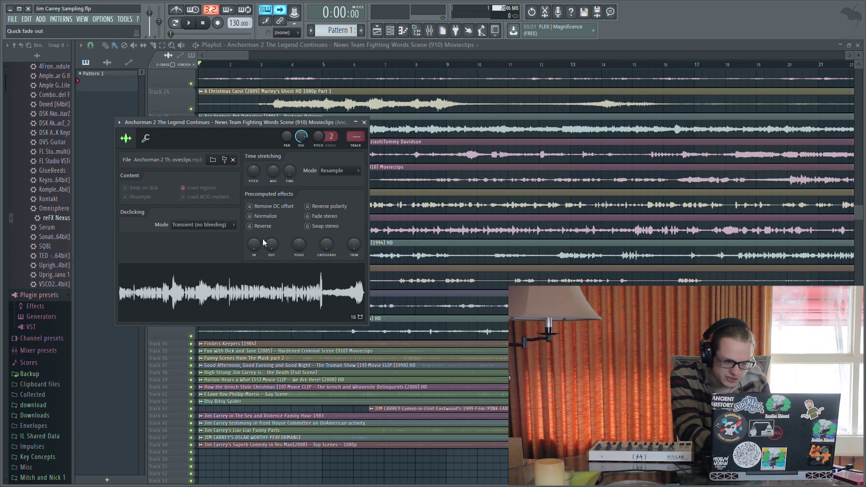
{"action": "left_click", "coordinate": [253, 305]}
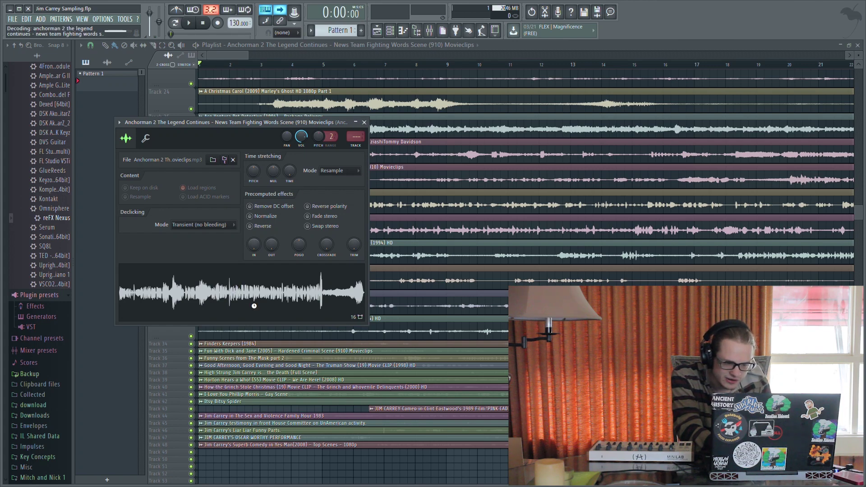
{"action": "left_click_drag", "start_coordinate": [115, 319], "coordinate": [288, 299]}
{"action": "left_click_drag", "start_coordinate": [204, 247], "coordinate": [256, 246]}
{"action": "left_click", "coordinate": [422, 150]}
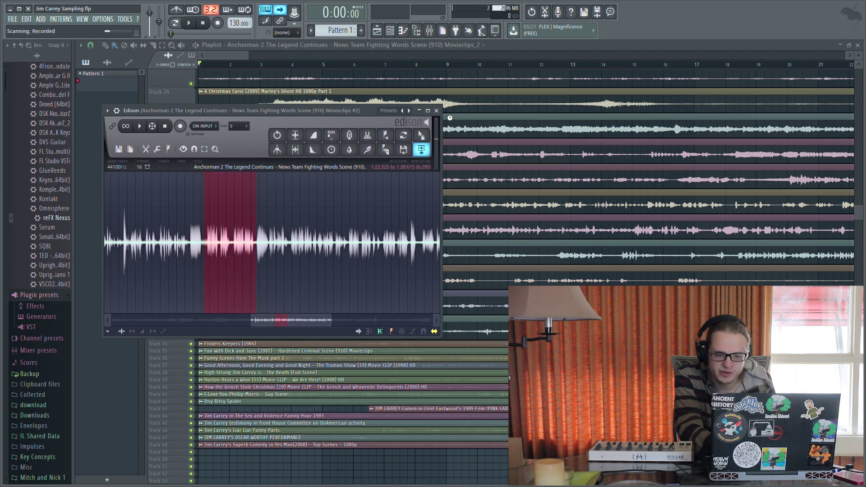
{"action": "left_click", "coordinate": [436, 110]}
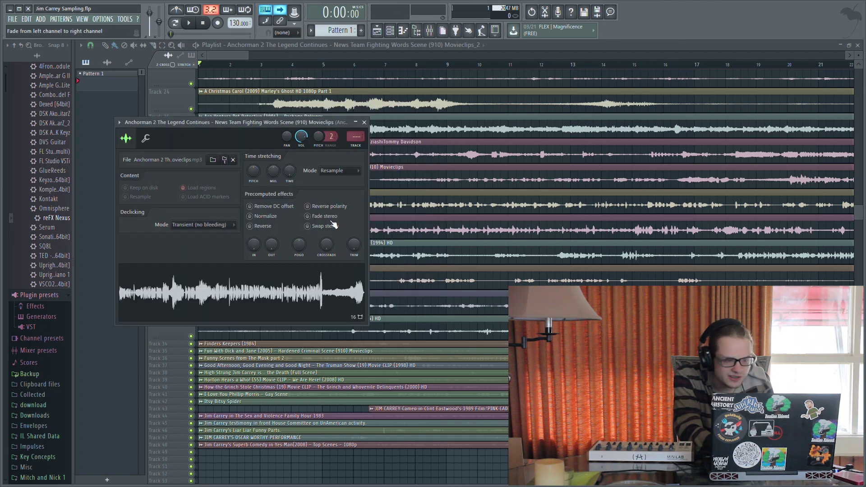
{"action": "left_click", "coordinate": [363, 118]}
Load the Kick-Ass 2 clip from track 10 into Edison and audition a selected passage starting at about 1:05
{"action": "scroll", "coordinate": [321, 308], "scroll_direction": "up", "scroll_amount": 8}
{"action": "scroll", "coordinate": [321, 308], "scroll_direction": "down", "scroll_amount": 1, "text": "ctrl"}
{"action": "scroll", "coordinate": [320, 309], "scroll_direction": "down", "scroll_amount": 3}
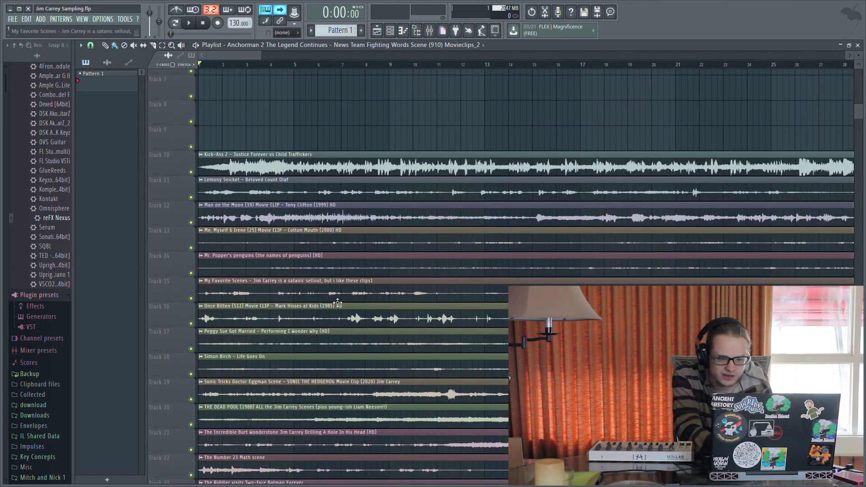
{"action": "double_click", "coordinate": [298, 171]}
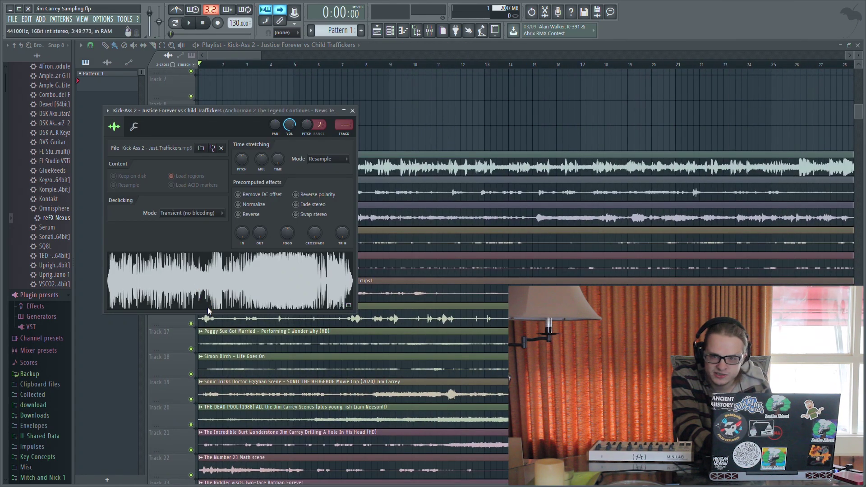
{"action": "key", "text": "ctrl+e"}
{"action": "left_click_drag", "start_coordinate": [111, 277], "coordinate": [239, 293]}
{"action": "key", "text": "space"}
{"action": "left_click_drag", "start_coordinate": [122, 273], "coordinate": [200, 277]}
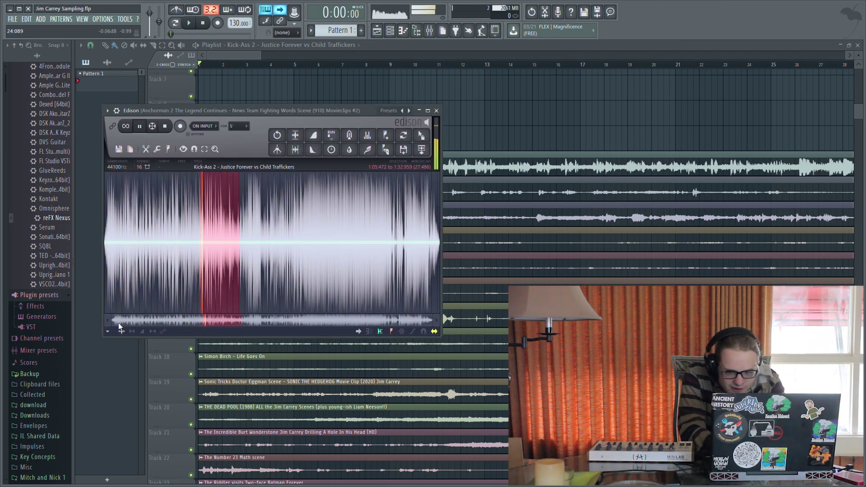
Narrow the Kick-Ass 2 selection to about 0.95 seconds starting near 46.4 seconds, audition it, and send it to the playlist
{"action": "left_click_drag", "start_coordinate": [202, 321], "coordinate": [182, 320]}
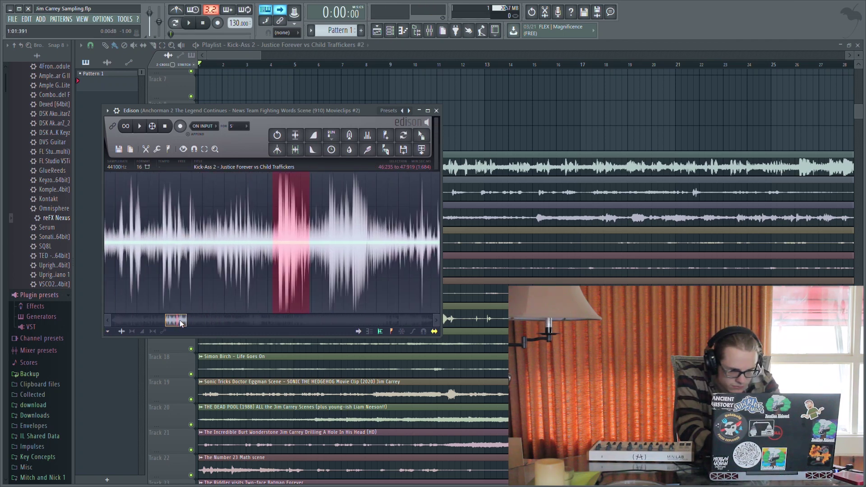
{"action": "key", "text": "space"}
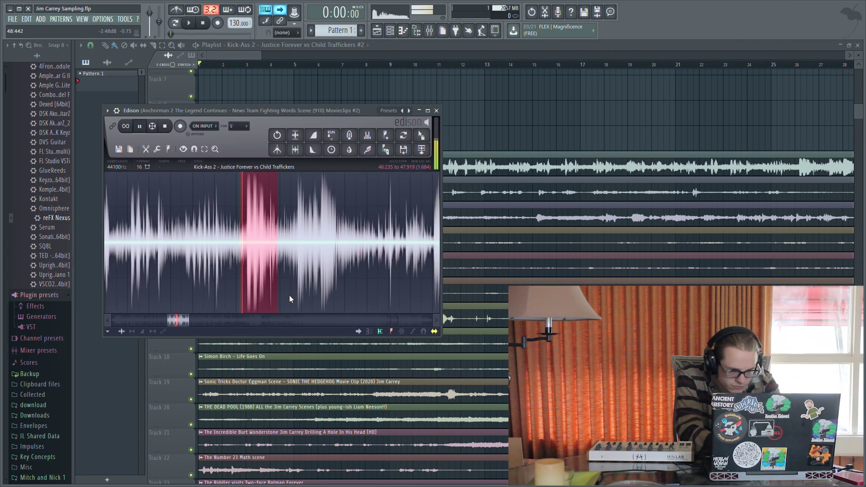
{"action": "left_click_drag", "start_coordinate": [235, 245], "coordinate": [259, 240]}
{"action": "key", "text": "space"}
{"action": "key", "text": "space"}
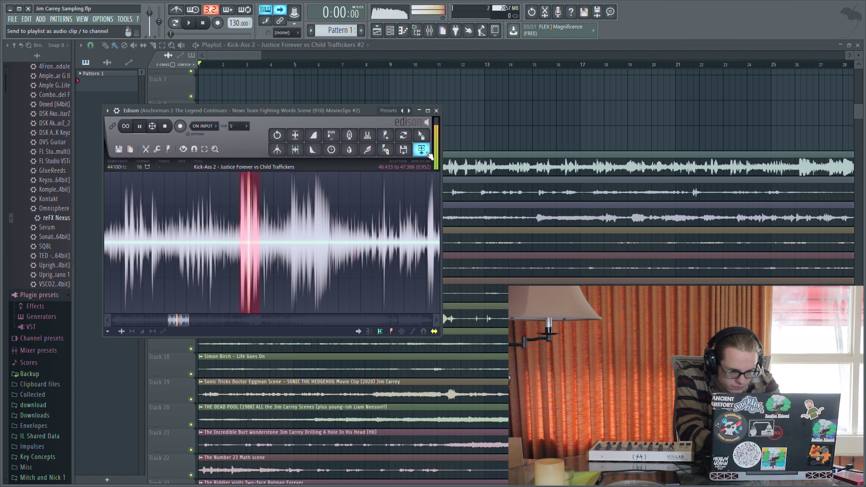
{"action": "left_click", "coordinate": [420, 149]}
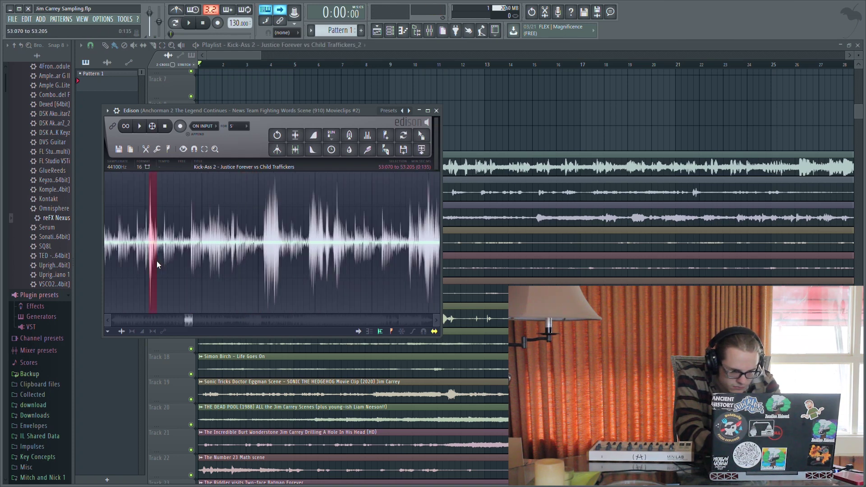
Audition the short hit at about 53.07 seconds in the Kick-Ass 2 clip and trim the selection to about 0.07 seconds
{"action": "key", "text": "space"}
{"action": "key", "text": "space"}
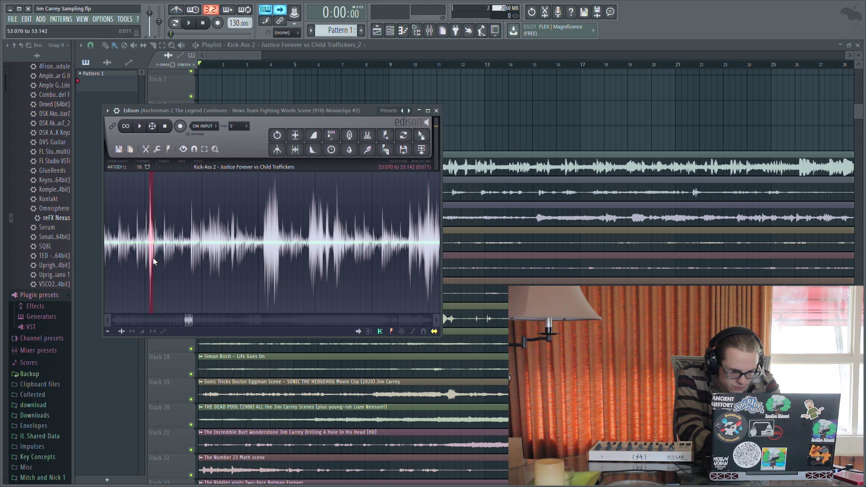
{"action": "key", "text": "space"}
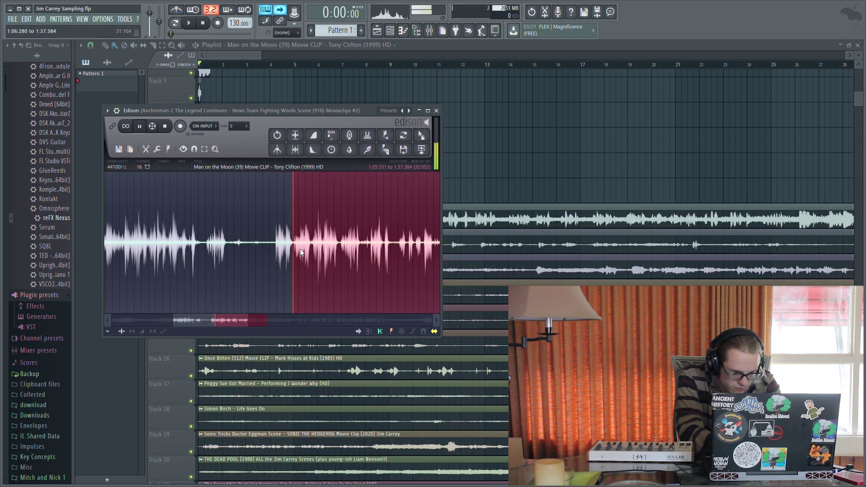
Audition the Man on the Moon clip in Edison, moving the selection's start forward to about 1:11 and beyond
{"action": "left_click_drag", "start_coordinate": [300, 248], "coordinate": [335, 254]}
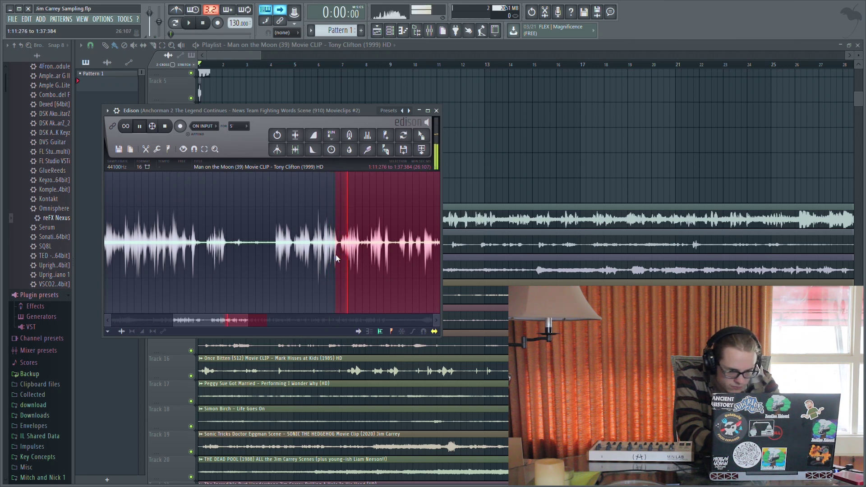
{"action": "left_click_drag", "start_coordinate": [335, 255], "coordinate": [356, 264]}
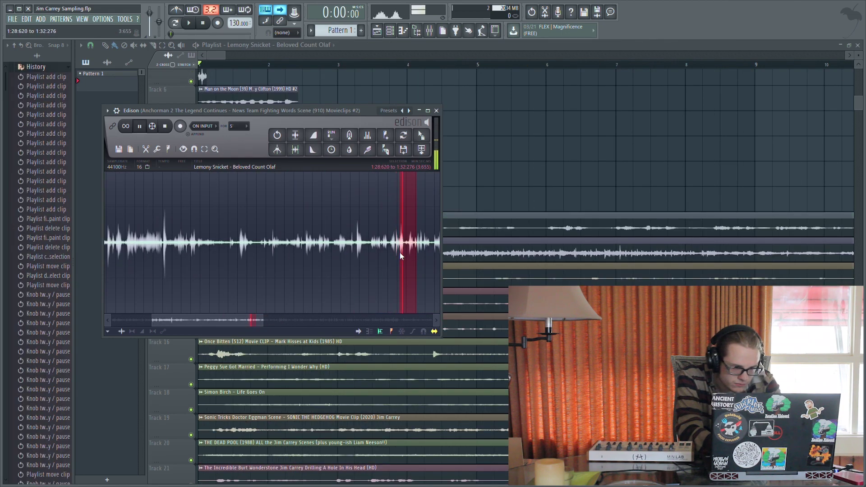
Isolate a sound about 0.4 seconds long near 1:57.3 in the Lemony Snicket clip, audition it, and send it to the playlist
{"action": "left_click_drag", "start_coordinate": [399, 252], "coordinate": [315, 256]}
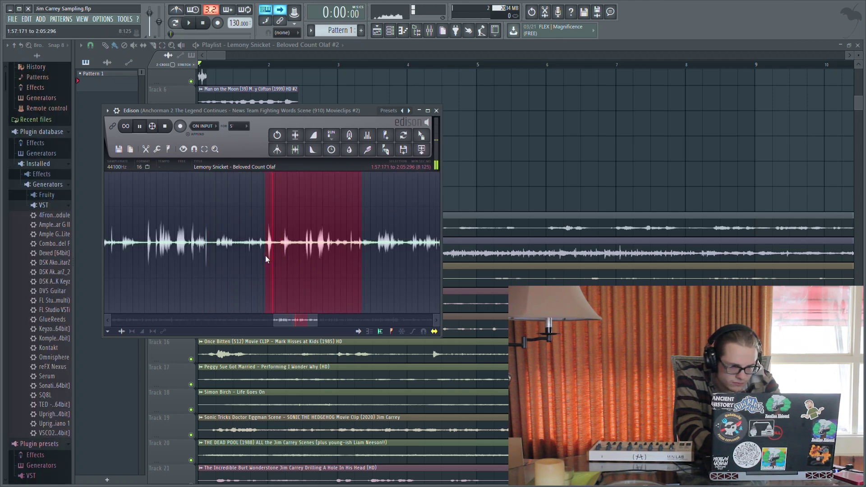
{"action": "mouse_move", "coordinate": [266, 252]}
{"action": "left_mouse_down"}
{"action": "mouse_move", "coordinate": [320, 261]}
{"action": "mouse_move", "coordinate": [272, 259]}
{"action": "left_mouse_up"}
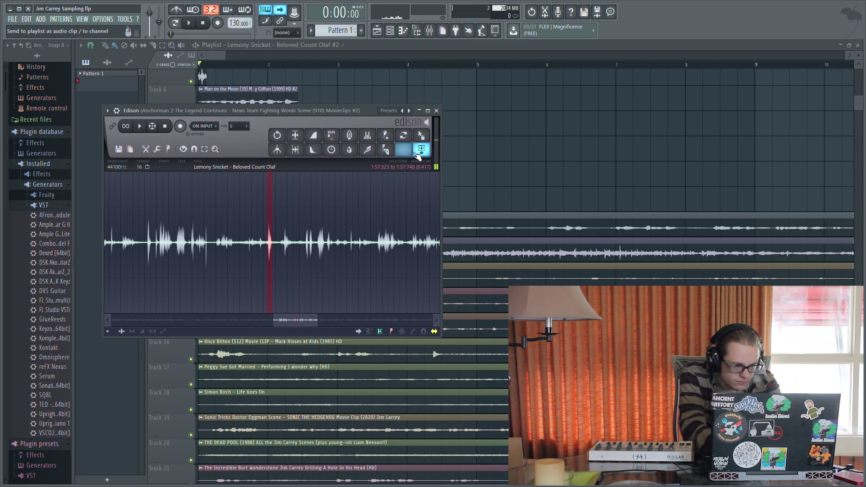
{"action": "key", "text": "space"}
{"action": "left_click_drag", "start_coordinate": [271, 255], "coordinate": [273, 255]}
{"action": "key", "text": "space"}
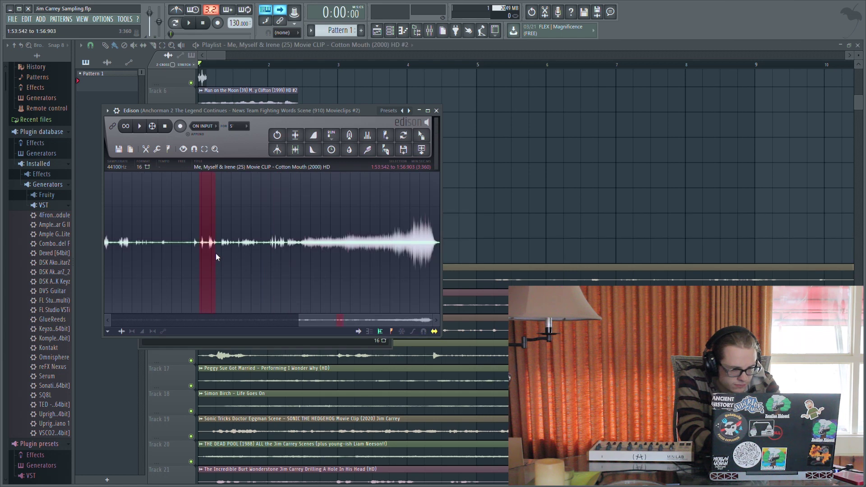
Audition a passage starting at about 1:53.5 in the Me, Myself & Irene clip and slightly shorten the end of the selection
{"action": "key", "text": "space"}
{"action": "left_click_drag", "start_coordinate": [216, 256], "coordinate": [214, 257]}
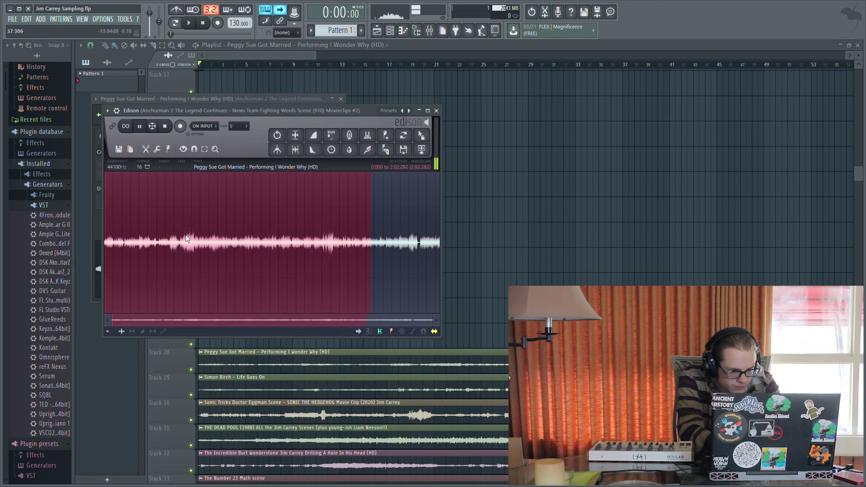
Audition several passages of the Peggy Sue Got Married clip in Edison and narrow in on a short section
{"action": "left_click_drag", "start_coordinate": [209, 251], "coordinate": [413, 259]}
{"action": "left_click", "coordinate": [383, 266]}
{"action": "left_click", "coordinate": [418, 270]}
{"action": "scroll", "coordinate": [418, 271], "scroll_direction": "up", "scroll_amount": 5}
{"action": "left_click", "coordinate": [250, 249]}
{"action": "mouse_move", "coordinate": [250, 251]}
{"action": "left_mouse_down"}
{"action": "mouse_move", "coordinate": [230, 242]}
{"action": "mouse_move", "coordinate": [246, 249]}
{"action": "left_mouse_up"}
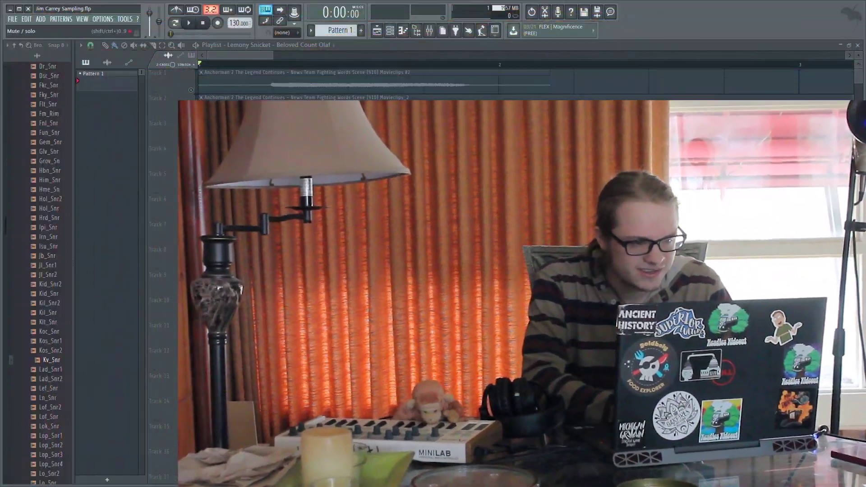
Shorten the hold time in the volume envelope of the Lemony Snicket sample channel
{"action": "left_click", "coordinate": [351, 141]}
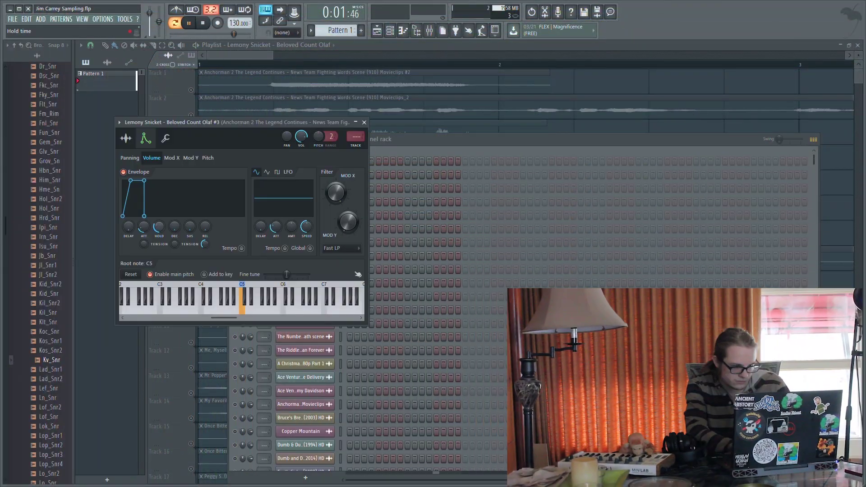
{"action": "mouse_move", "coordinate": [159, 227]}
{"action": "left_mouse_down"}
{"action": "mouse_move", "coordinate": [159, 216]}
{"action": "mouse_move", "coordinate": [144, 224]}
{"action": "mouse_move", "coordinate": [162, 239]}
{"action": "left_mouse_up"}
{"action": "scroll", "coordinate": [123, 235], "scroll_direction": "up", "scroll_amount": 1}
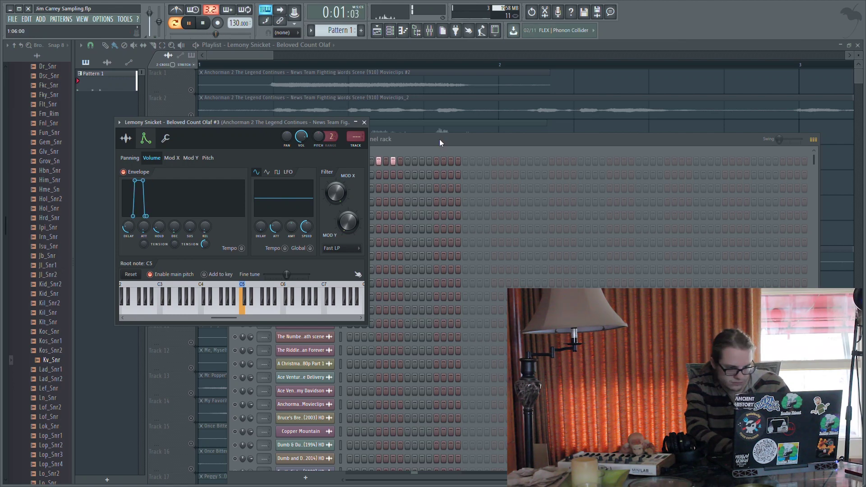
Shorten the release time in the Lemony Snicket sample's volume envelope and audition it with the step pattern
{"action": "left_click", "coordinate": [439, 139]}
{"action": "key", "text": "space"}
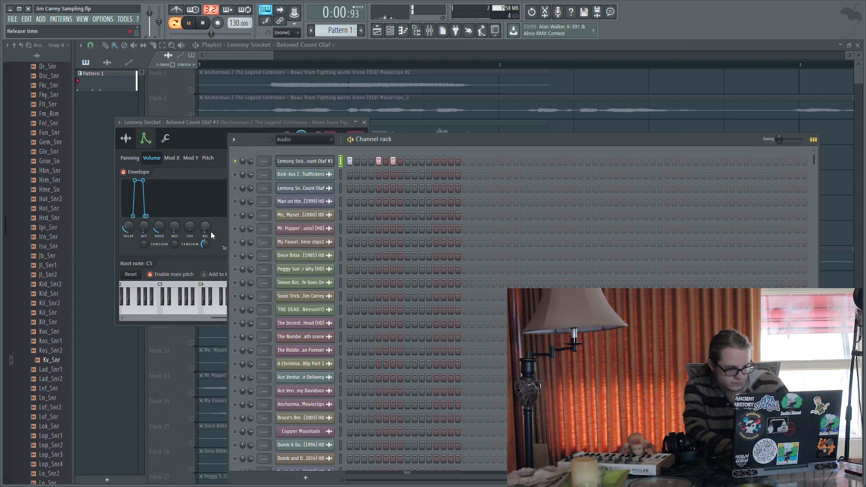
{"action": "left_click_drag", "start_coordinate": [207, 229], "coordinate": [208, 244]}
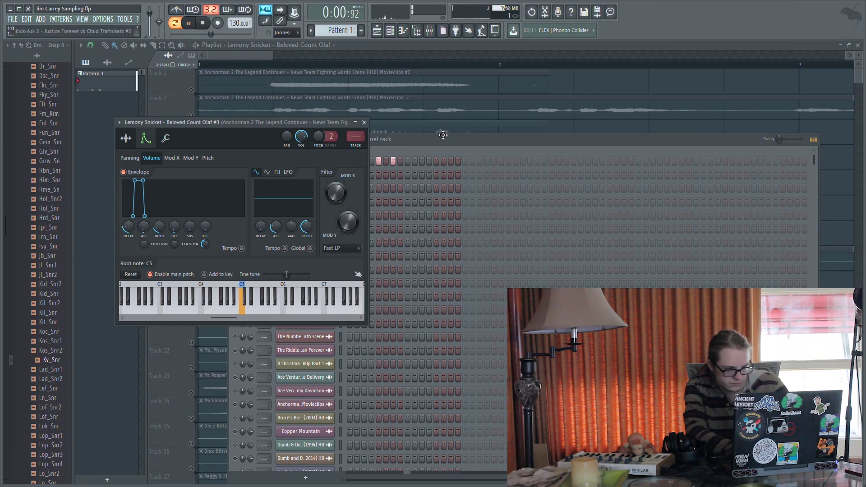
{"action": "left_click", "coordinate": [421, 143]}
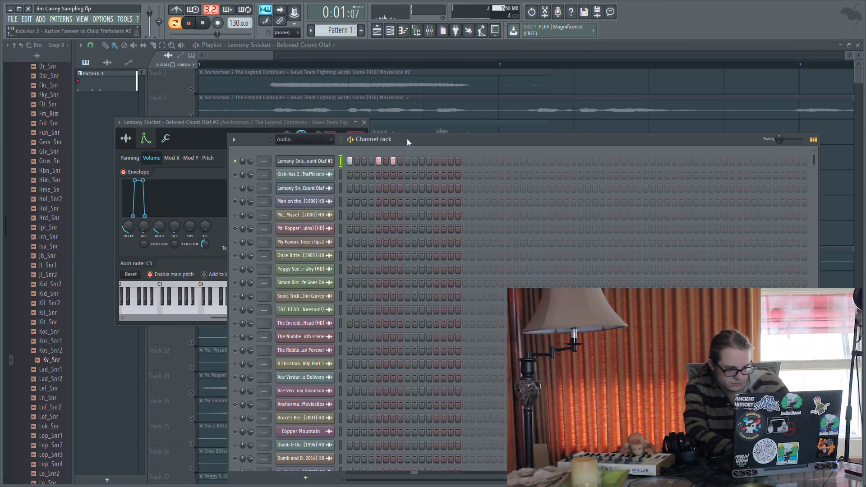
{"action": "left_click_drag", "start_coordinate": [406, 139], "coordinate": [443, 77]}
{"action": "left_click", "coordinate": [502, 99]}
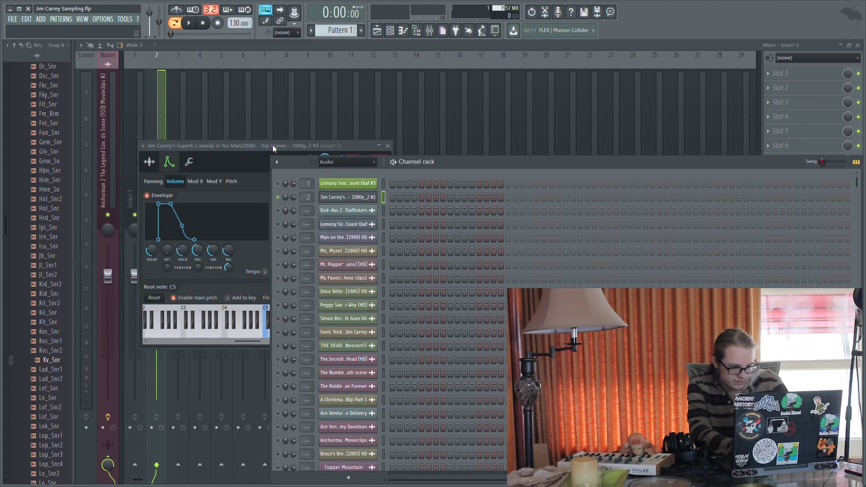
Audition the Yes Man sample channel, adjust the attack time in its volume envelope and return to its sample settings
{"action": "key", "text": "c"}
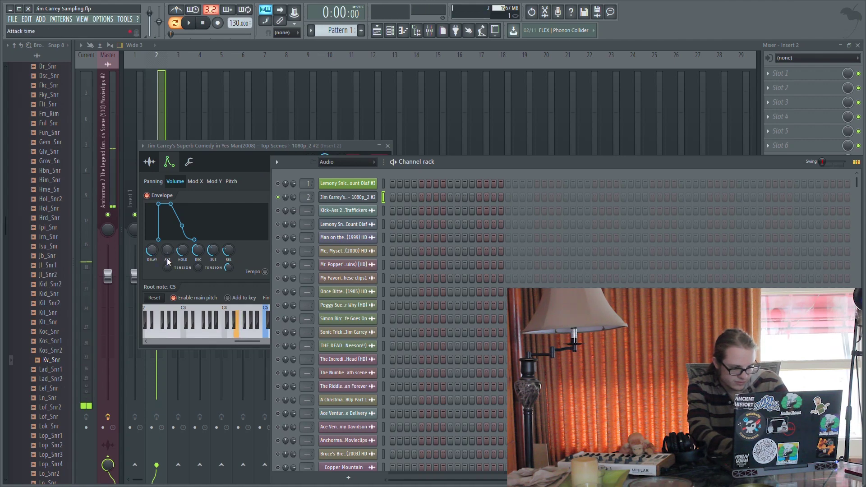
{"action": "left_click_drag", "start_coordinate": [167, 253], "coordinate": [167, 234]}
{"action": "left_click", "coordinate": [149, 161]}
{"action": "key", "text": "c"}
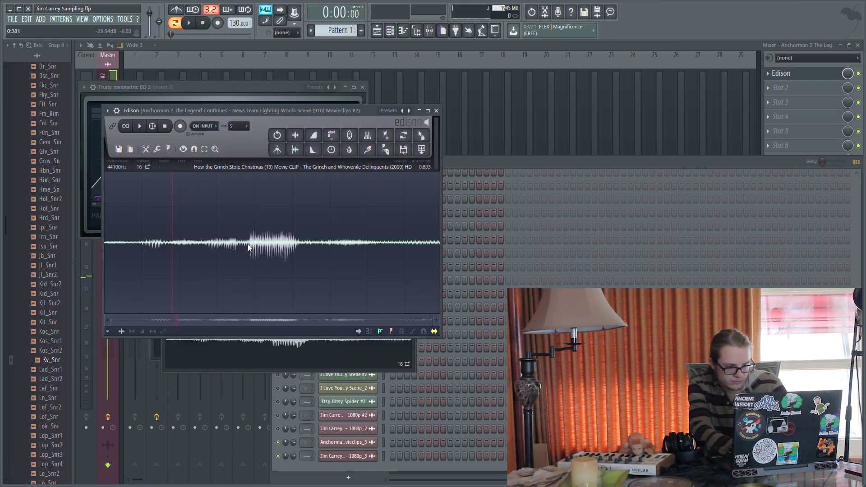
Select 0:381 to 0:703 in the Grinch clip, send it to the playlist and audition its new sample channel
{"action": "left_click_drag", "start_coordinate": [248, 245], "coordinate": [388, 244]}
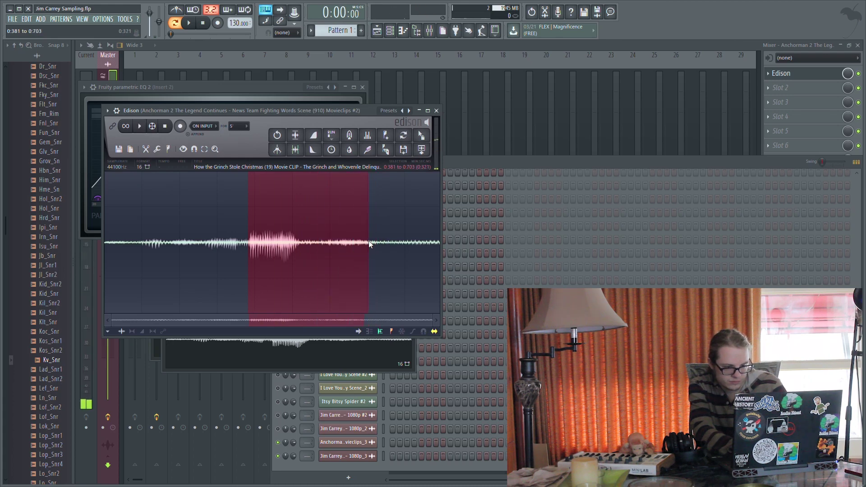
{"action": "left_click", "coordinate": [422, 150]}
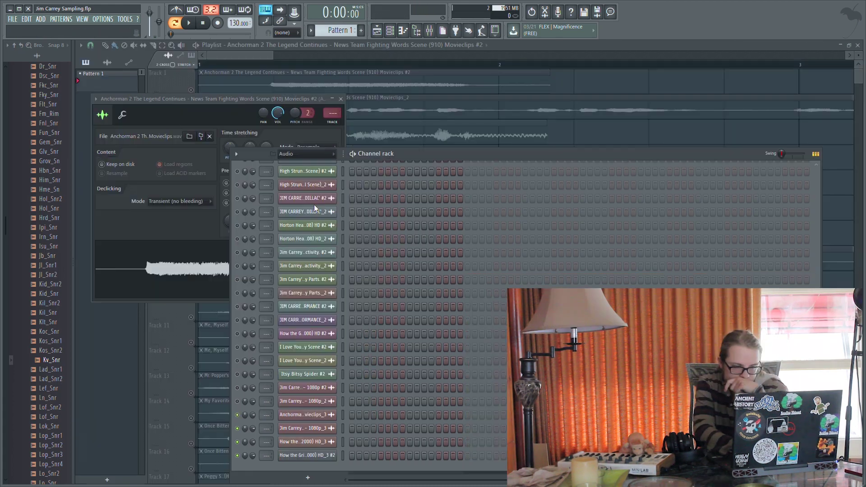
{"action": "key", "text": "n"}
{"action": "key", "text": "n"}
{"action": "key", "text": "n"}
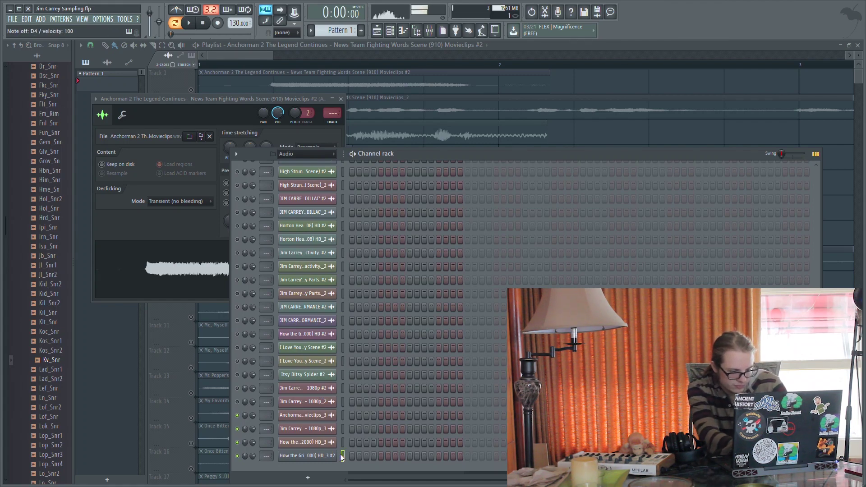
{"action": "left_click", "coordinate": [310, 456]}
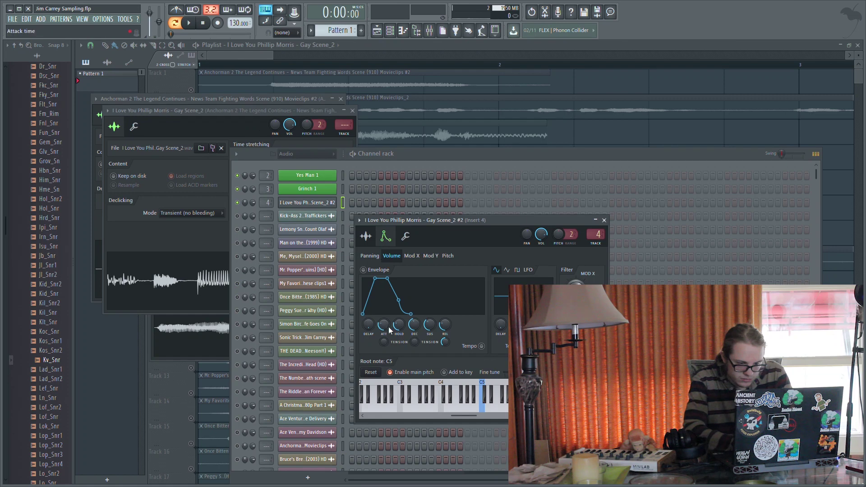
Enable the I Love You Phillip Morris sample's volume envelope, remove its attack and decay, shorten the hold and audition the sound
{"action": "left_click_drag", "start_coordinate": [383, 326], "coordinate": [422, 346]}
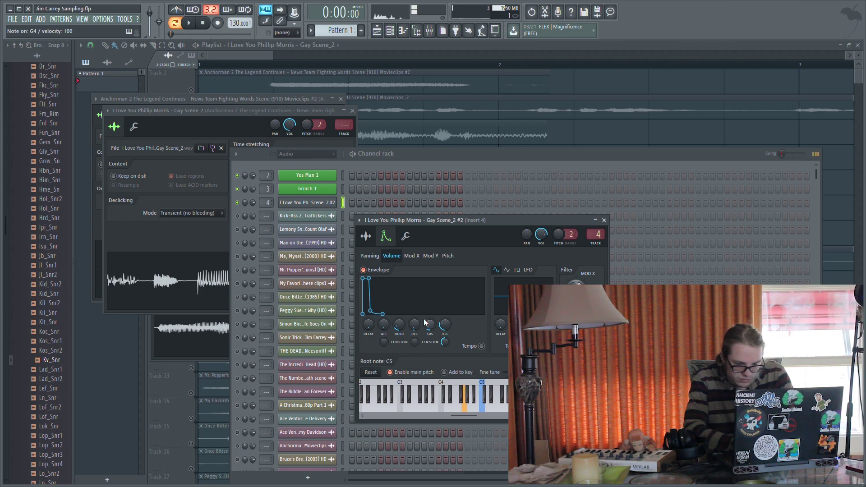
{"action": "left_click_drag", "start_coordinate": [385, 327], "coordinate": [385, 321]}
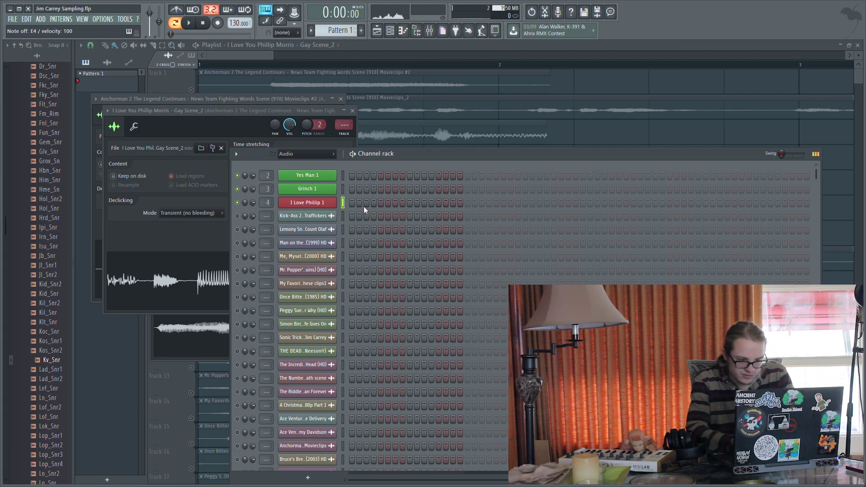
{"action": "key", "text": "c"}
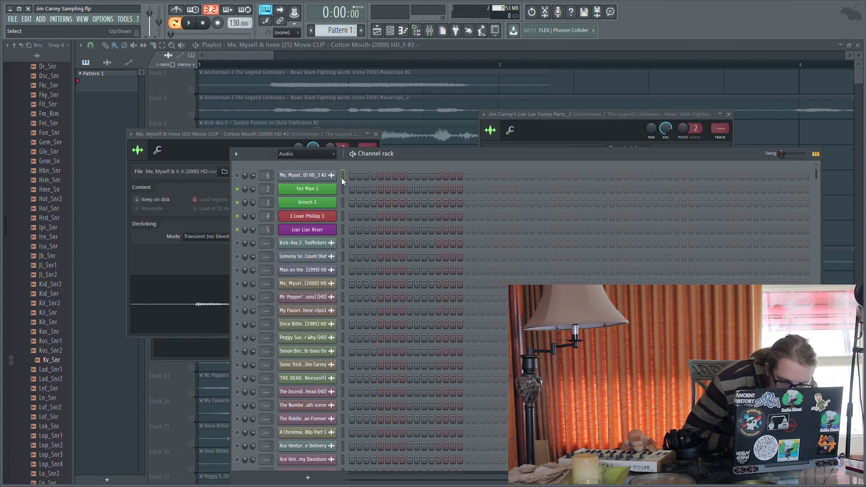
Select the cut Me, Myself & Irene sample on mixer track 6, audition it and open its channel settings
{"action": "left_click", "coordinate": [343, 176]}
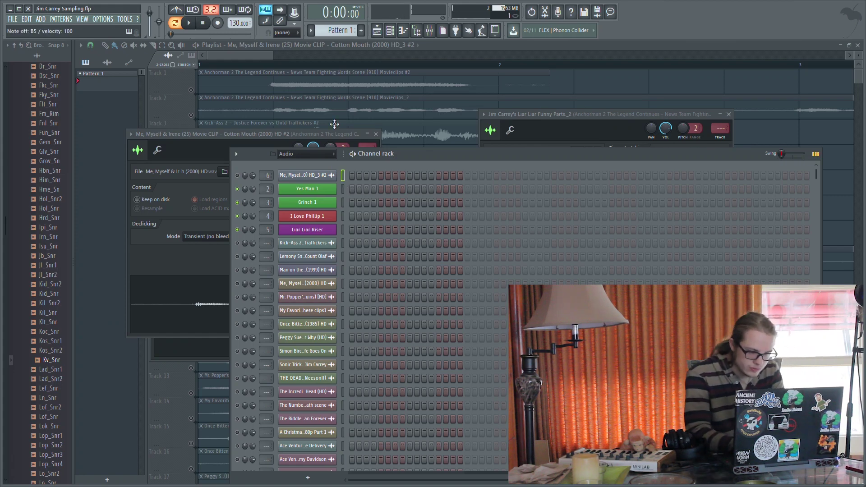
{"action": "key", "text": "i"}
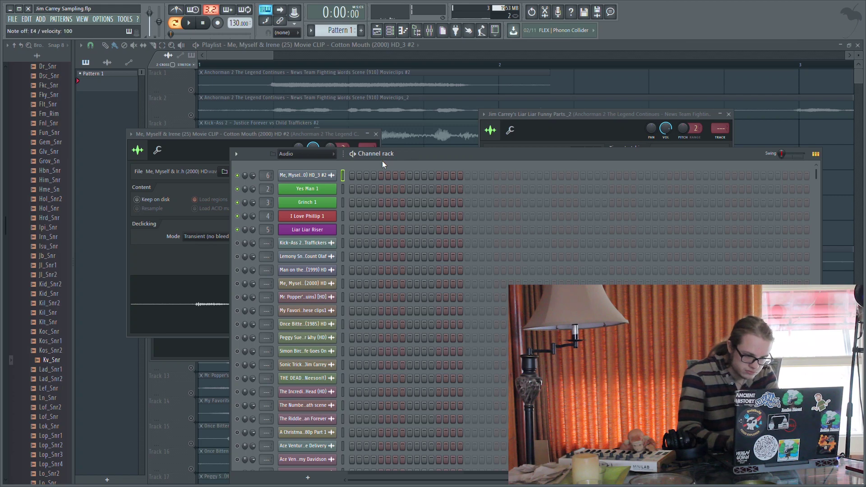
{"action": "left_click", "coordinate": [328, 175]}
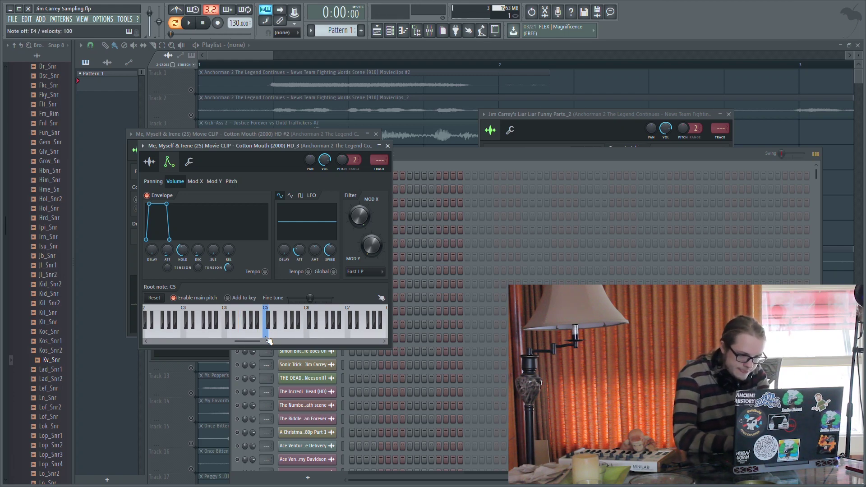
{"action": "left_click", "coordinate": [407, 158]}
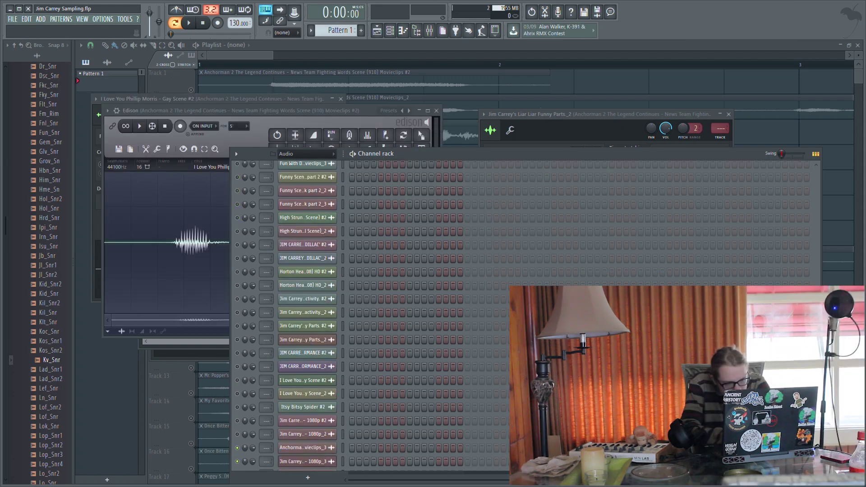
Inspect the I Love You Phillip Morris #2 clip, audition the sample cut from it and shorten that sample's volume decay
{"action": "scroll", "coordinate": [307, 315], "scroll_direction": "down", "scroll_amount": 2}
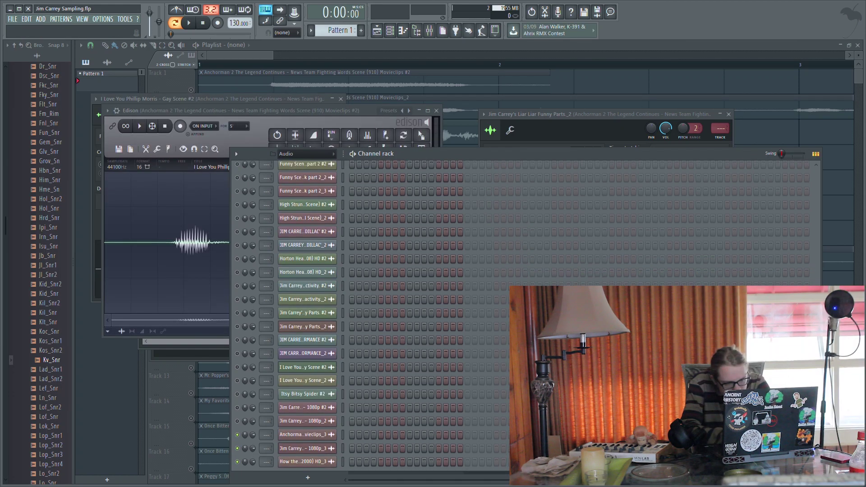
{"action": "left_click", "coordinate": [302, 361]}
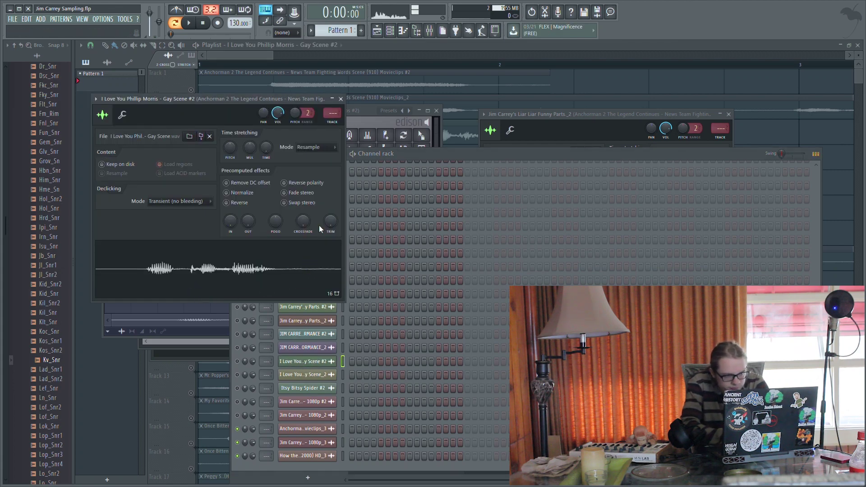
{"action": "left_click", "coordinate": [341, 99]}
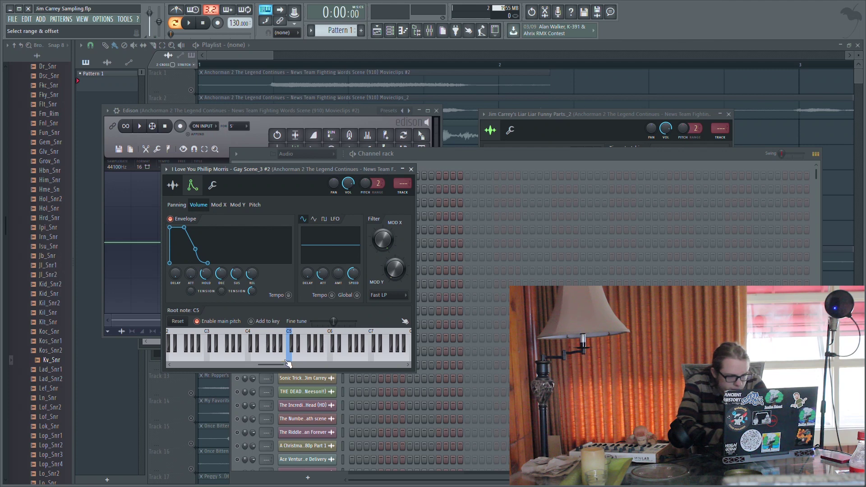
{"action": "left_click", "coordinate": [289, 360]}
{"action": "left_click_drag", "start_coordinate": [221, 273], "coordinate": [221, 289]}
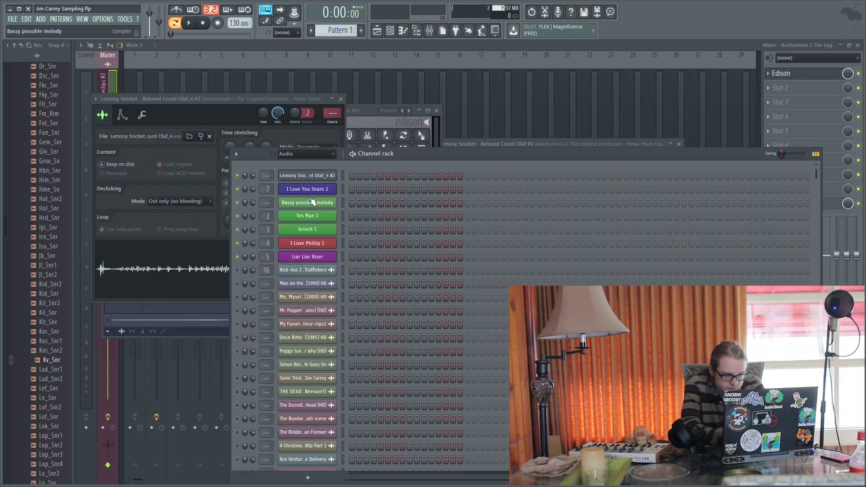
Audition the newly cut Lemony Snicket _4 #2 sample with repeated notes
{"action": "key", "text": "q"}
{"action": "key", "text": "q"}
{"action": "key", "text": "q"}
{"action": "key", "text": "q"}
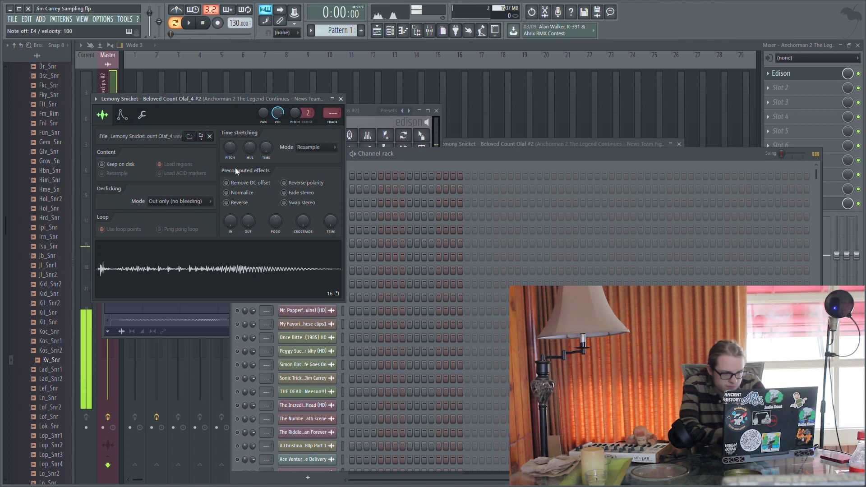
{"action": "key", "text": "q"}
{"action": "key", "text": "q"}
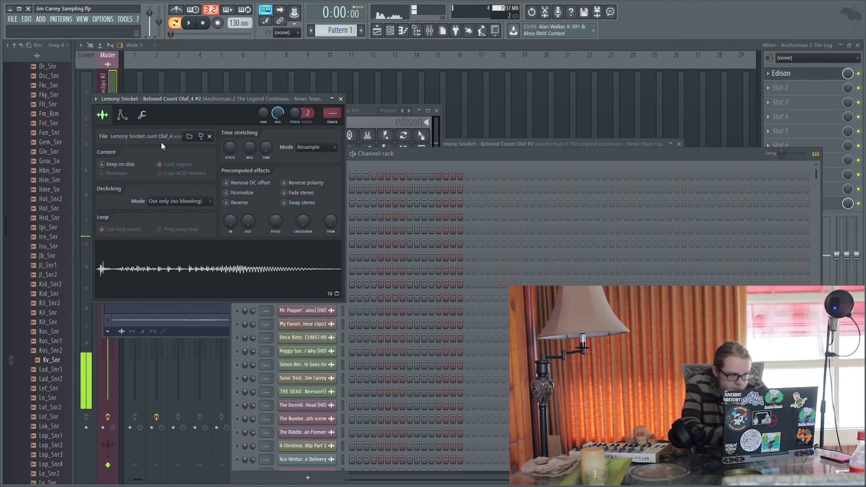
Shorten the attack and remove the decay, sustain and release in the Lemony Snicket _4 sample's volume envelope, auditioning each change
{"action": "left_click", "coordinate": [123, 115]}
{"action": "key", "text": "q"}
{"action": "key", "text": "q"}
{"action": "left_click_drag", "start_coordinate": [120, 203], "coordinate": [120, 230]}
{"action": "key", "text": "q"}
{"action": "key", "text": "q"}
{"action": "left_click_drag", "start_coordinate": [151, 204], "coordinate": [166, 227]}
{"action": "key", "text": "q"}
{"action": "key", "text": "q"}
{"action": "left_click_drag", "start_coordinate": [182, 203], "coordinate": [182, 228]}
{"action": "key", "text": "q"}
{"action": "key", "text": "q"}
{"action": "key", "text": "q"}
{"action": "key", "text": "q"}
{"action": "key", "text": "q"}
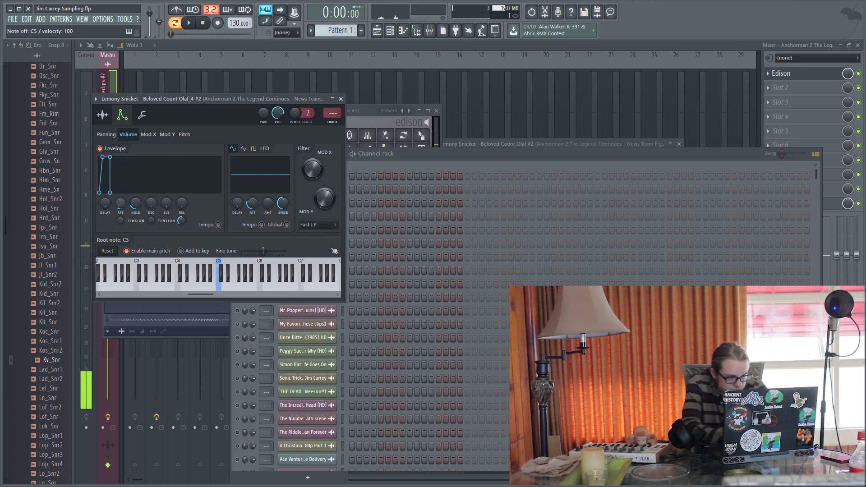
Reduce the Lemony Snicket _4 sample's attack time to zero and audition it with repeated notes
{"action": "mouse_move", "coordinate": [120, 203]}
{"action": "left_mouse_down"}
{"action": "mouse_move", "coordinate": [120, 212]}
{"action": "mouse_move", "coordinate": [105, 205]}
{"action": "left_mouse_up"}
{"action": "key", "text": "q"}
{"action": "key", "text": "q"}
{"action": "key", "text": "q"}
{"action": "key", "text": "q"}
{"action": "key", "text": "q"}
{"action": "key", "text": "q"}
{"action": "key", "text": "q"}
{"action": "key", "text": "q"}
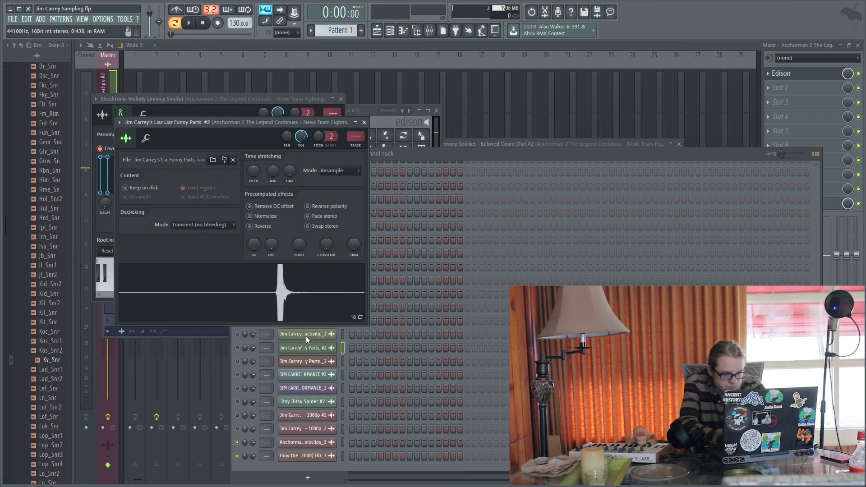
Open the Liar Liar Funny Parts clip in Edison, select 0:278 to 0:438, audition the hit and send it to the playlist
{"action": "key", "text": "ctrl+e"}
{"action": "left_click_drag", "start_coordinate": [290, 276], "coordinate": [433, 269]}
{"action": "key", "text": "space"}
{"action": "left_click", "coordinate": [318, 264]}
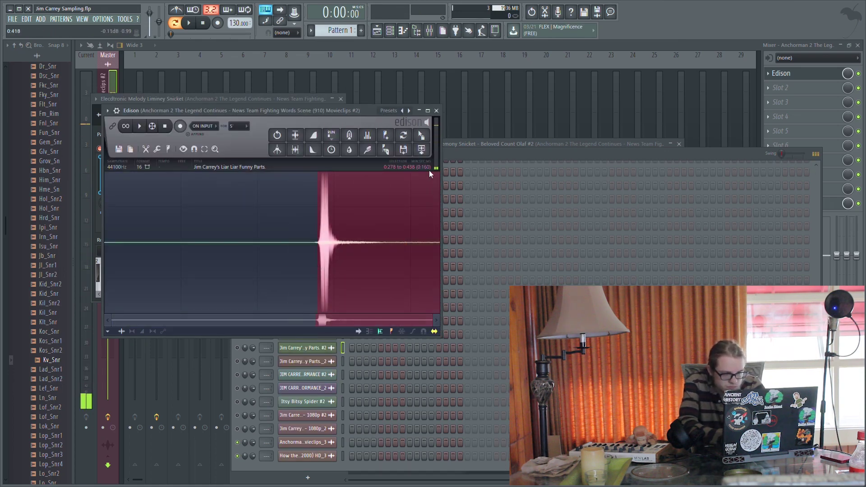
{"action": "left_click", "coordinate": [421, 149]}
Open the Liar Liar Funny Parts_2 clip and other clip channels to inspect their waveforms
{"action": "left_click", "coordinate": [314, 348]}
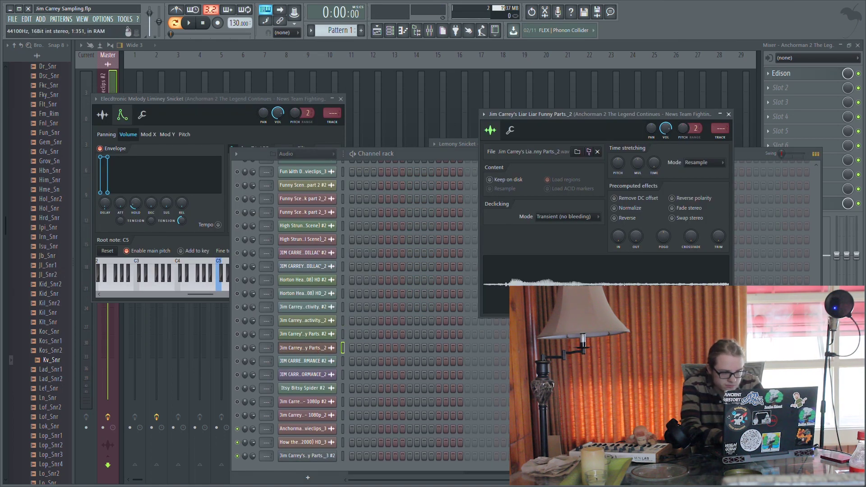
{"action": "left_click", "coordinate": [316, 338]}
{"action": "left_click", "coordinate": [315, 351]}
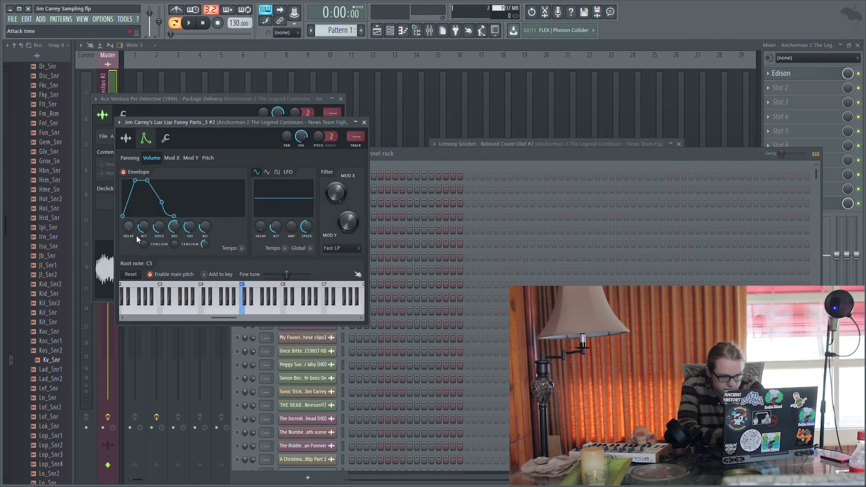
Shorten the attack and hold and remove the decay and sustain in the Liar Liar Funny Parts_3 sample's volume envelope while auditioning
{"action": "mouse_move", "coordinate": [142, 225]}
{"action": "left_mouse_down"}
{"action": "mouse_move", "coordinate": [142, 245]}
{"action": "mouse_move", "coordinate": [157, 233]}
{"action": "mouse_move", "coordinate": [189, 246]}
{"action": "mouse_move", "coordinate": [179, 230]}
{"action": "mouse_move", "coordinate": [145, 230]}
{"action": "left_mouse_up"}
{"action": "key", "text": "q"}
{"action": "key", "text": "q"}
{"action": "key", "text": "q"}
{"action": "key", "text": "q"}
{"action": "key", "text": "q"}
{"action": "key", "text": "q"}
{"action": "key", "text": "q"}
{"action": "key", "text": "q"}
{"action": "key", "text": "q"}
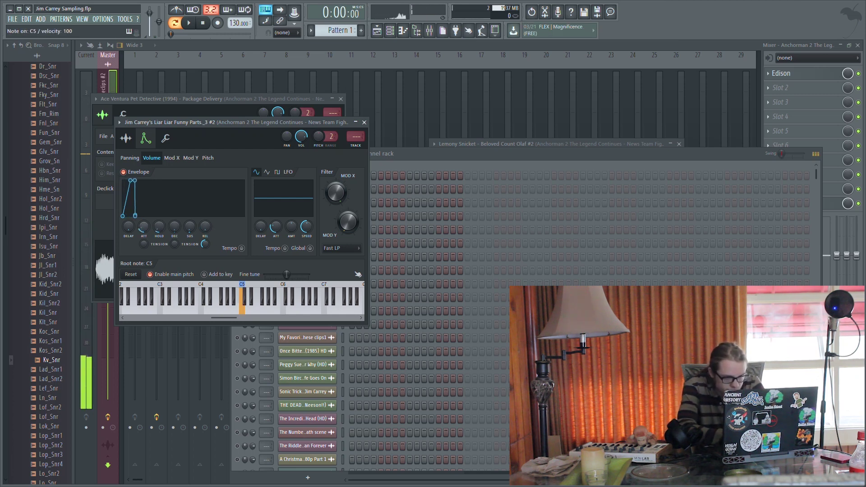
{"action": "key", "text": "q"}
Remove the remaining attack from the Liar Liar Funny Parts_3 sample, fine-tune its hold time and audition it
{"action": "left_click_drag", "start_coordinate": [129, 227], "coordinate": [161, 229]}
{"action": "key", "text": "q"}
{"action": "key", "text": "q"}
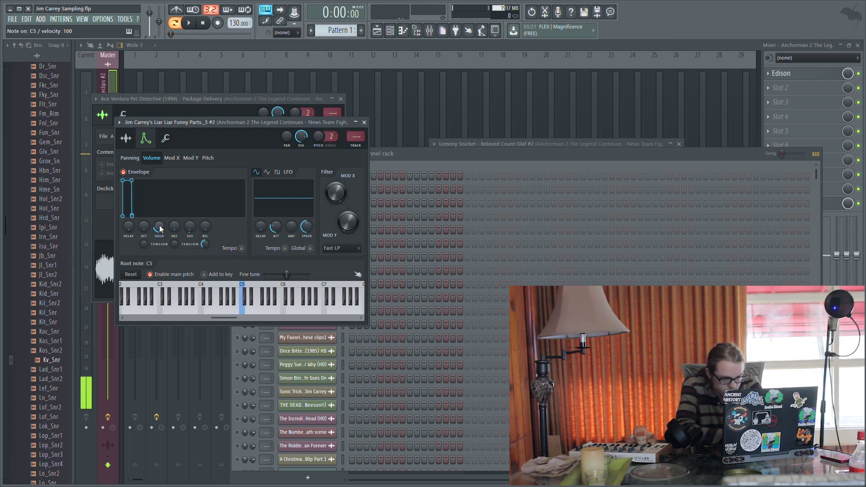
{"action": "key", "text": "q"}
Audition the Liar Liar Funny Parts_3 sample at various pitches down to around C3
{"action": "key", "text": "w"}
{"action": "key", "text": "m"}
{"action": "key", "text": "n"}
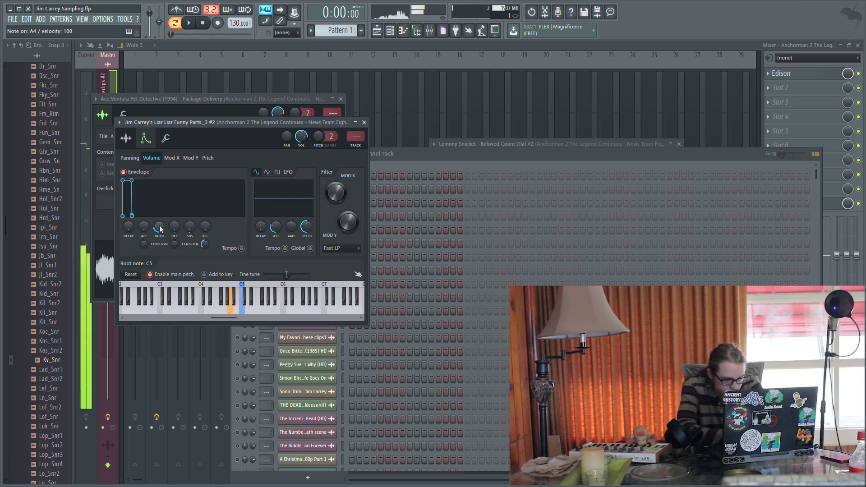
{"action": "left_click", "coordinate": [198, 308]}
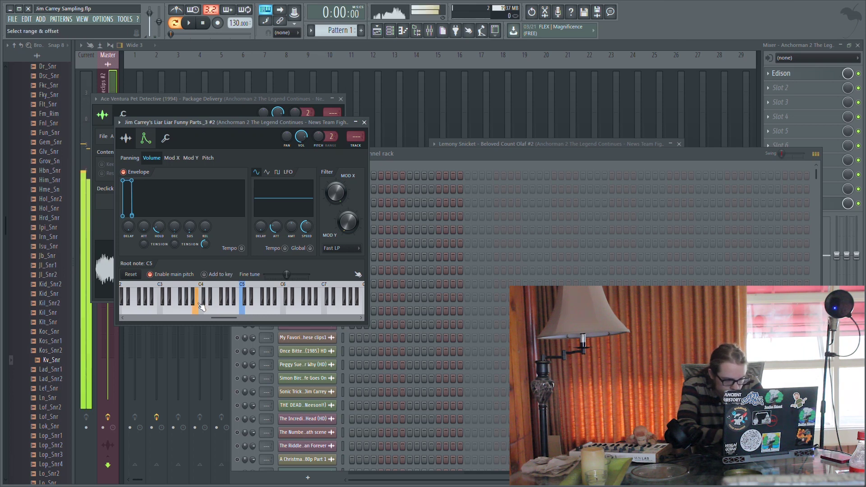
{"action": "left_click", "coordinate": [173, 314]}
{"action": "left_click", "coordinate": [165, 314]}
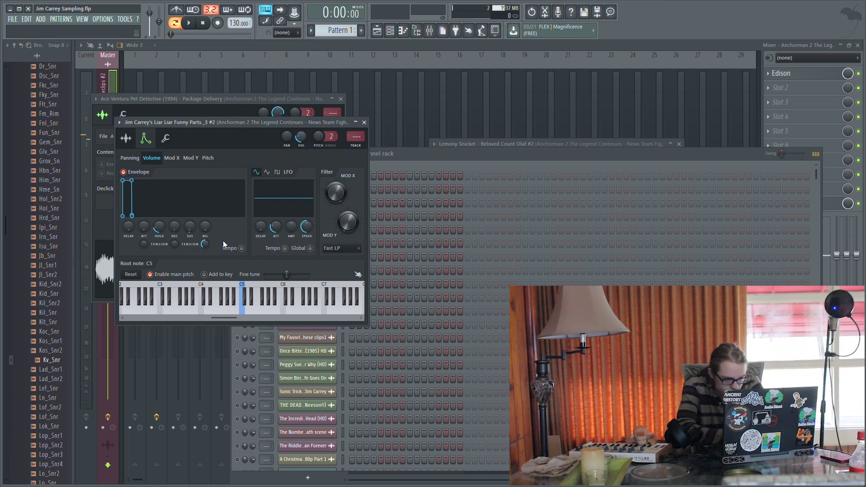
{"action": "left_click", "coordinate": [161, 313]}
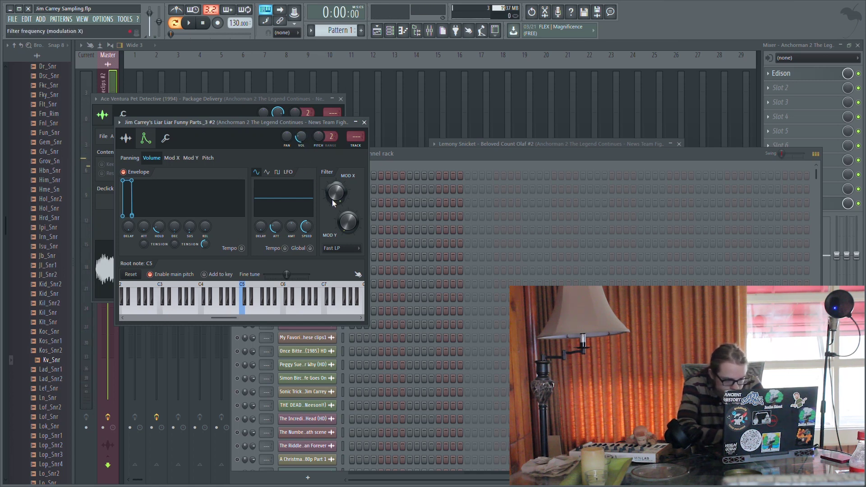
{"action": "left_click", "coordinate": [161, 307]}
{"action": "left_click", "coordinate": [160, 307]}
Compare notes around C3 on the sampler keyboard and set the Liar Liar sample's root note to C3
{"action": "left_click", "coordinate": [179, 310]}
{"action": "left_click", "coordinate": [173, 312]}
{"action": "left_click", "coordinate": [154, 312]}
{"action": "left_click", "coordinate": [161, 315]}
{"action": "right_click", "coordinate": [160, 312]}
{"action": "left_click", "coordinate": [163, 311]}
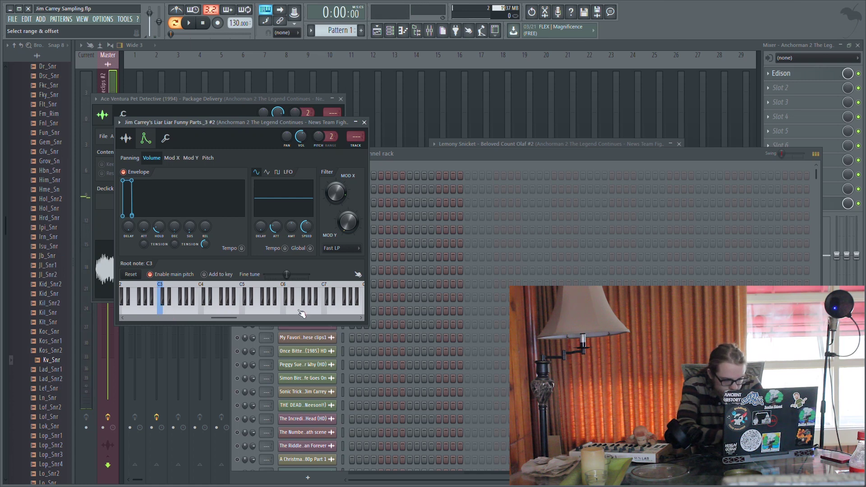
Set the Liar Liar sample's root note to C5, audition it and raise the root note to E6
{"action": "right_click", "coordinate": [244, 311]}
{"action": "left_click", "coordinate": [223, 311]}
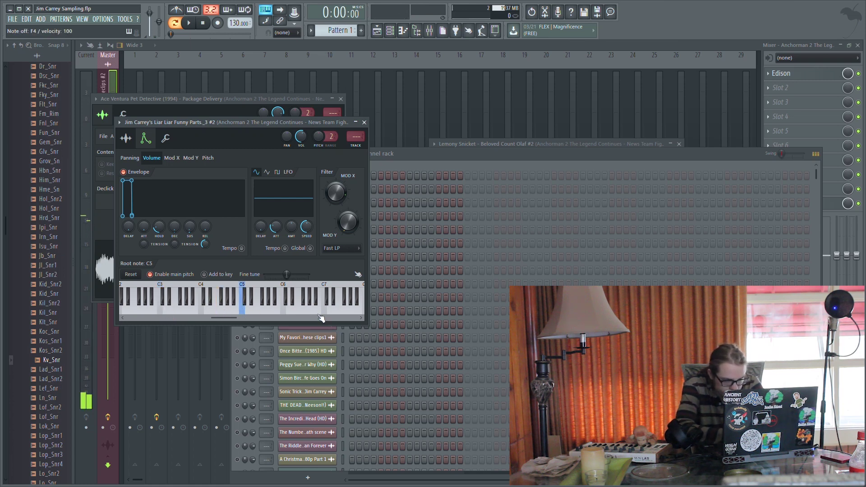
{"action": "right_click", "coordinate": [326, 312]}
{"action": "key", "text": "c"}
{"action": "key", "text": "x"}
{"action": "right_click", "coordinate": [336, 312]}
Open the House Committee UnAmerican activity_3 sample, audition it and remove the attack in its volume envelope
{"action": "left_click", "coordinate": [342, 388]}
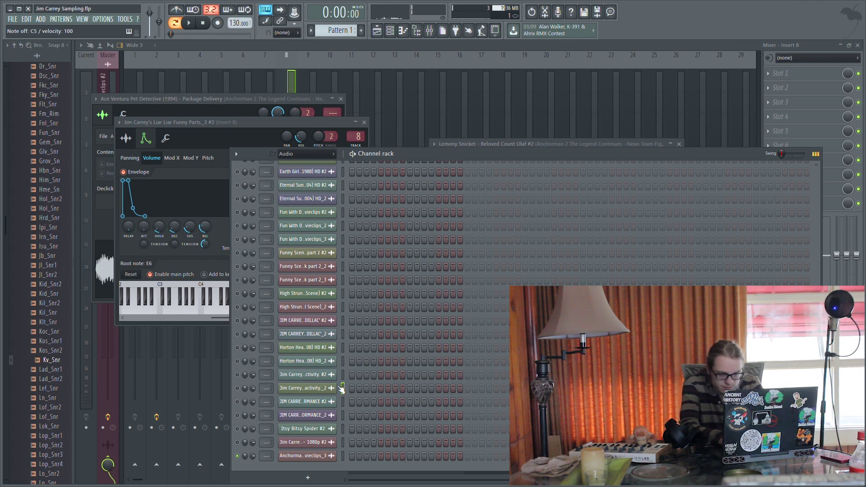
{"action": "left_click", "coordinate": [328, 389]}
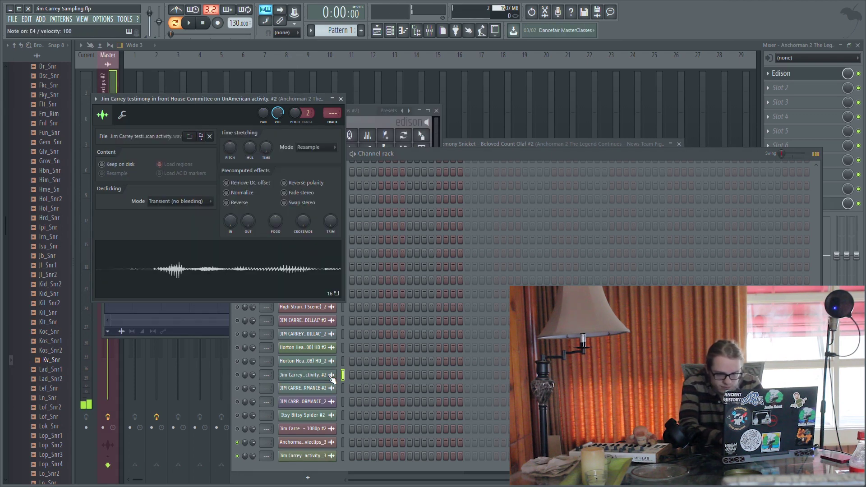
{"action": "left_click", "coordinate": [247, 280]}
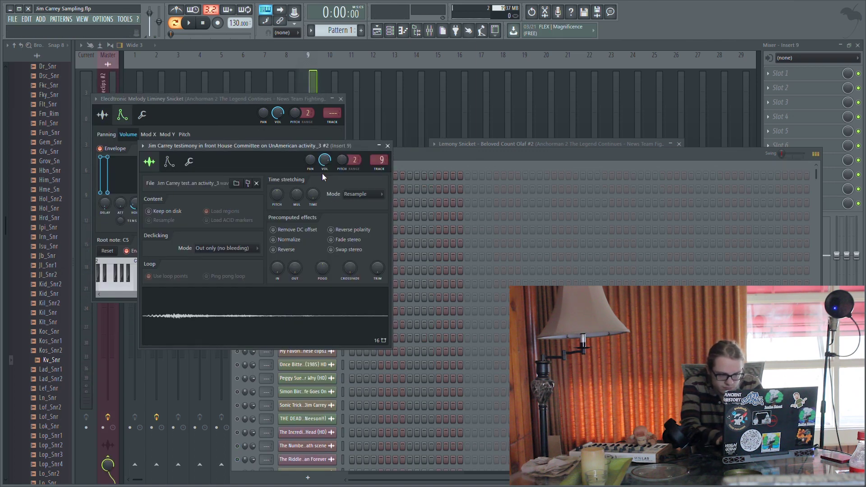
{"action": "key", "text": "c"}
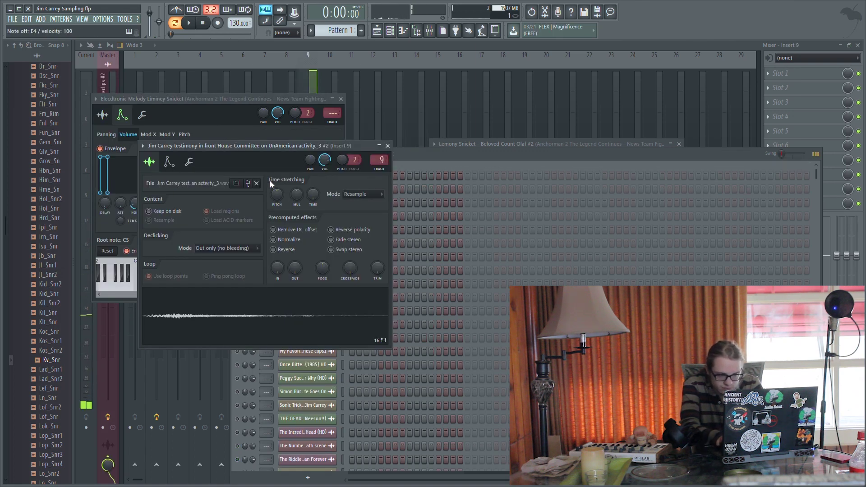
{"action": "left_click", "coordinate": [169, 162]}
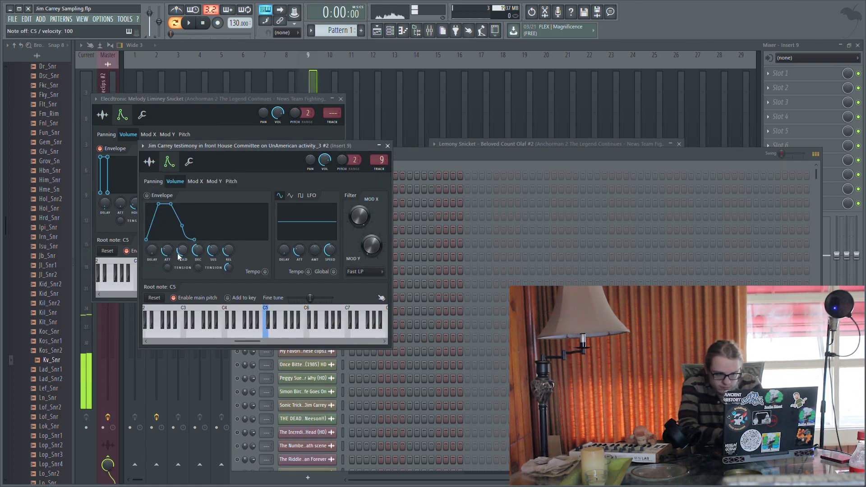
{"action": "left_click_drag", "start_coordinate": [179, 256], "coordinate": [180, 259]}
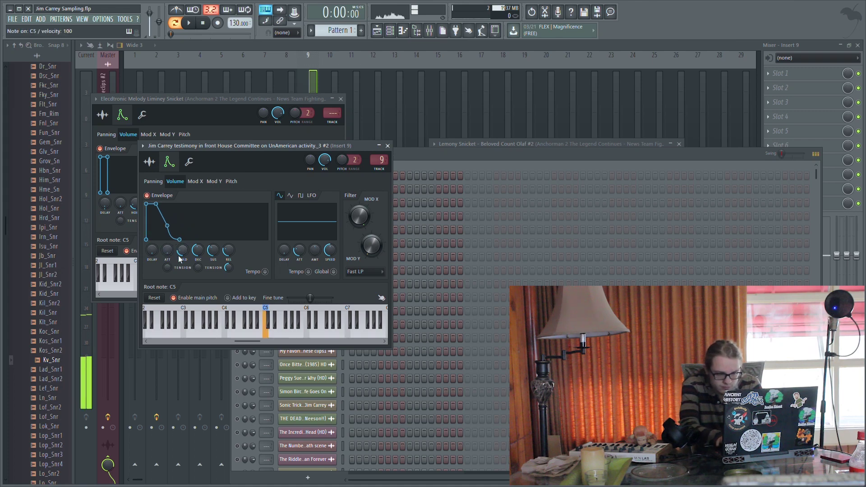
Select the Liar Liar Funny Parts channel in the channel rack and audition it repeatedly at C5
{"action": "left_click", "coordinate": [331, 190]}
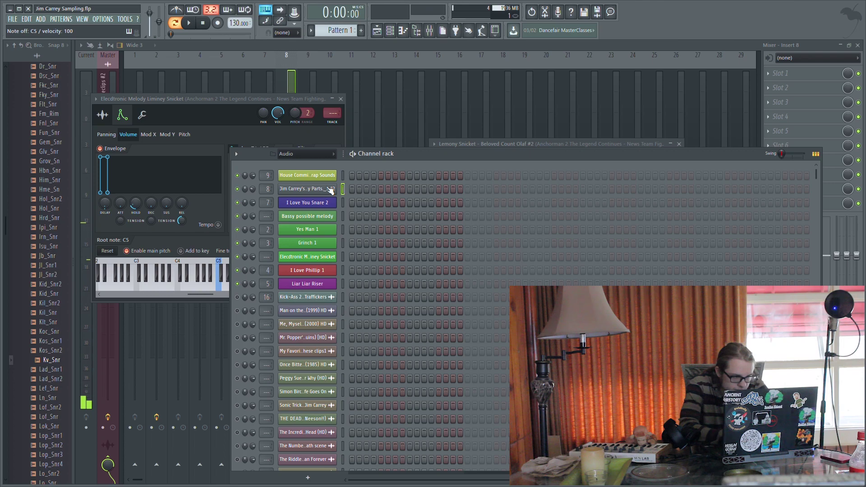
{"action": "key", "text": "q"}
{"action": "key", "text": "q"}
{"action": "key", "text": "q"}
{"action": "key", "text": "q"}
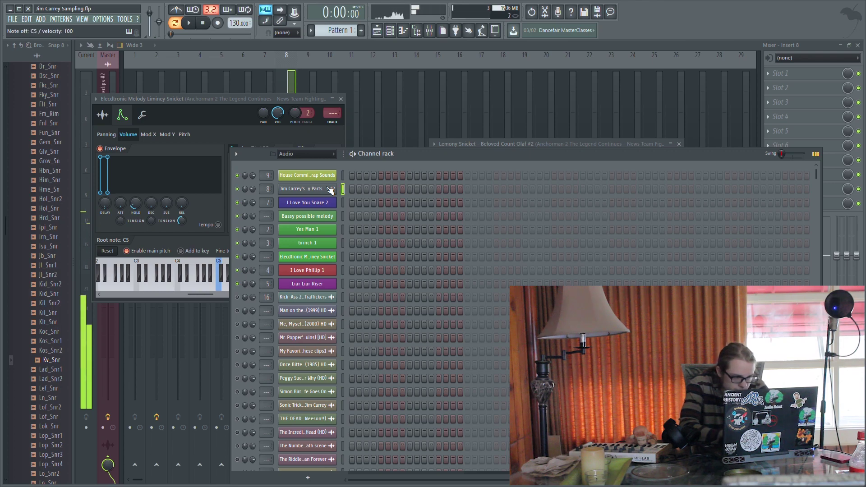
Select the first Horton Hears a Who clip in the channel rack, audition it and open it
{"action": "scroll", "coordinate": [345, 394], "scroll_direction": "down", "scroll_amount": 10}
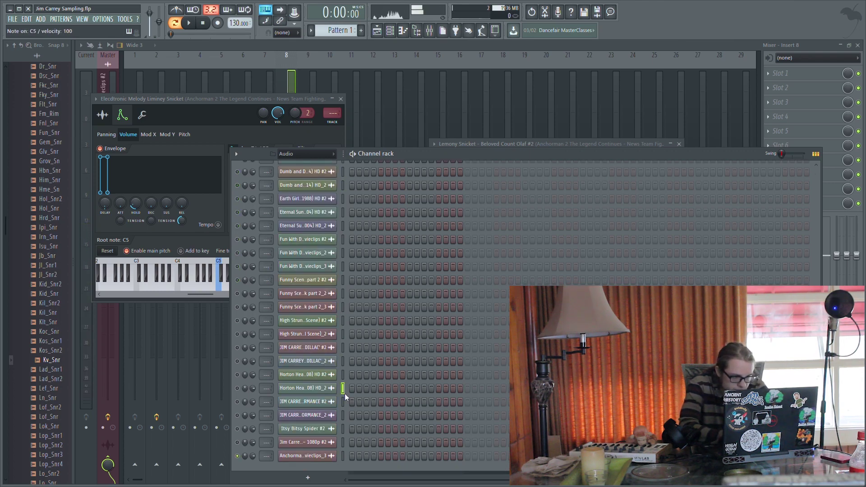
{"action": "left_click", "coordinate": [342, 375]}
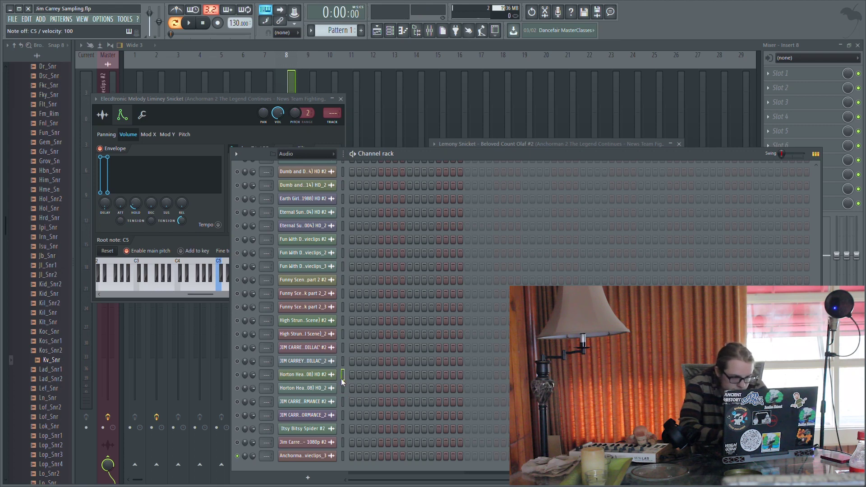
{"action": "left_click", "coordinate": [312, 376]}
{"action": "left_click_drag", "start_coordinate": [296, 355], "coordinate": [342, 372]}
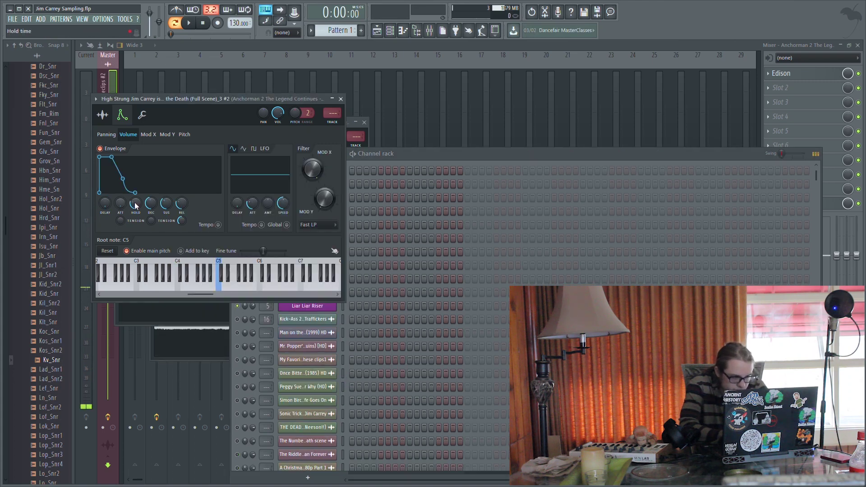
Adjust the hold time in the High Strung Full Scene_3 sample's volume envelope while auditioning the sound
{"action": "left_click_drag", "start_coordinate": [135, 203], "coordinate": [181, 221]}
{"action": "key", "text": "q"}
{"action": "key", "text": "q"}
{"action": "key", "text": "q"}
{"action": "key", "text": "q"}
{"action": "key", "text": "q"}
{"action": "key", "text": "q"}
{"action": "key", "text": "q"}
{"action": "key", "text": "m"}
{"action": "key", "text": "m"}
{"action": "key", "text": "m"}
{"action": "key", "text": "q"}
{"action": "key", "text": "q"}
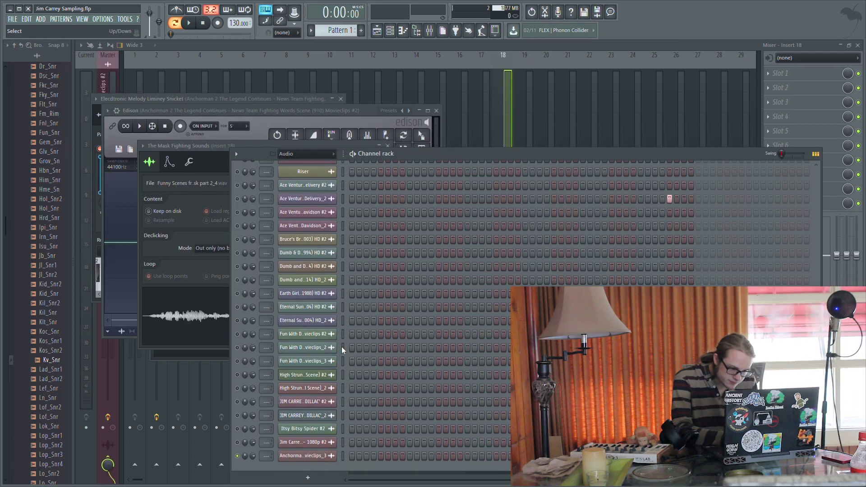
Audition the Fun With Dick and Jane clips and open the Movieclips_2 clip
{"action": "left_click", "coordinate": [343, 348]}
{"action": "key", "text": "q"}
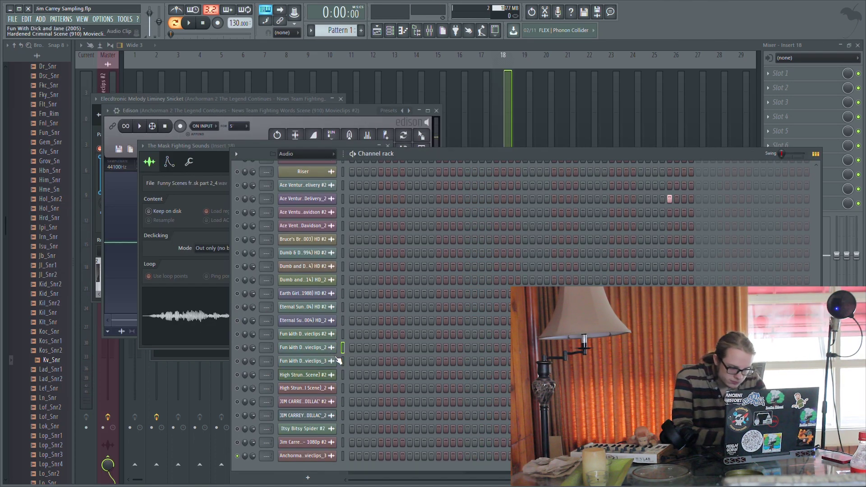
{"action": "left_click", "coordinate": [345, 334]}
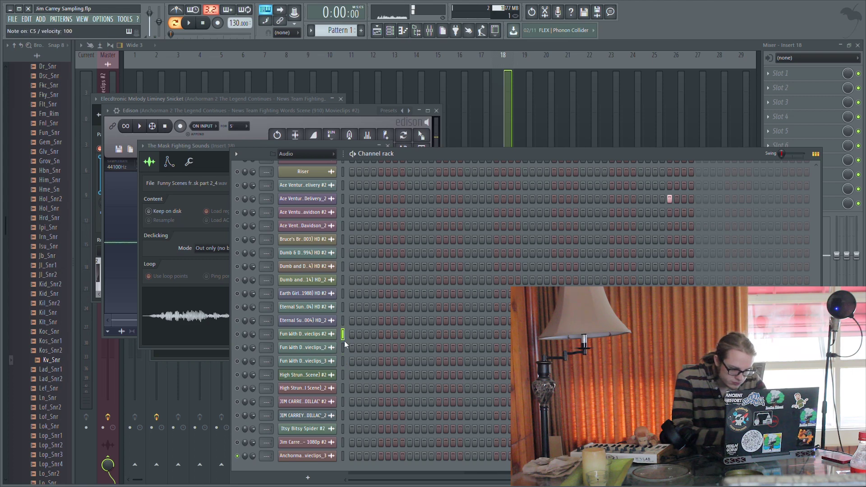
{"action": "left_click", "coordinate": [302, 347]}
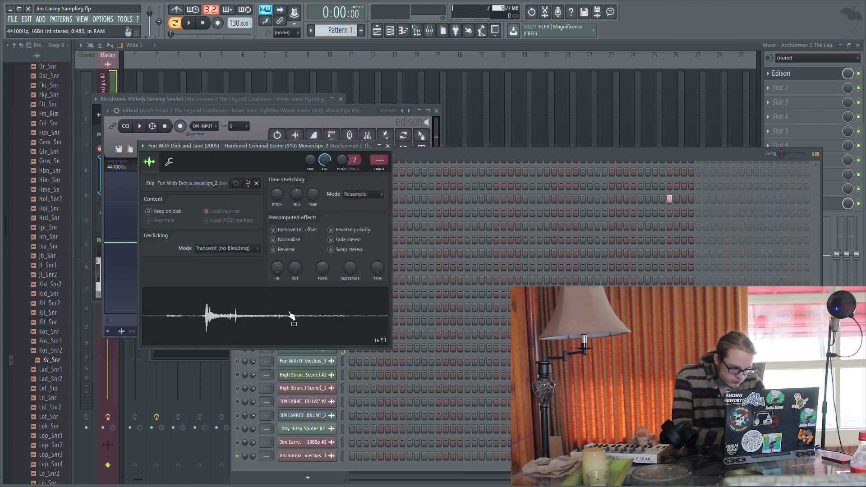
Load Movieclips_2 into Edison and send the range from 0:120 to 0:485 out as a new audio clip
{"action": "key", "text": "ctrl+e"}
{"action": "left_click_drag", "start_coordinate": [188, 271], "coordinate": [493, 233]}
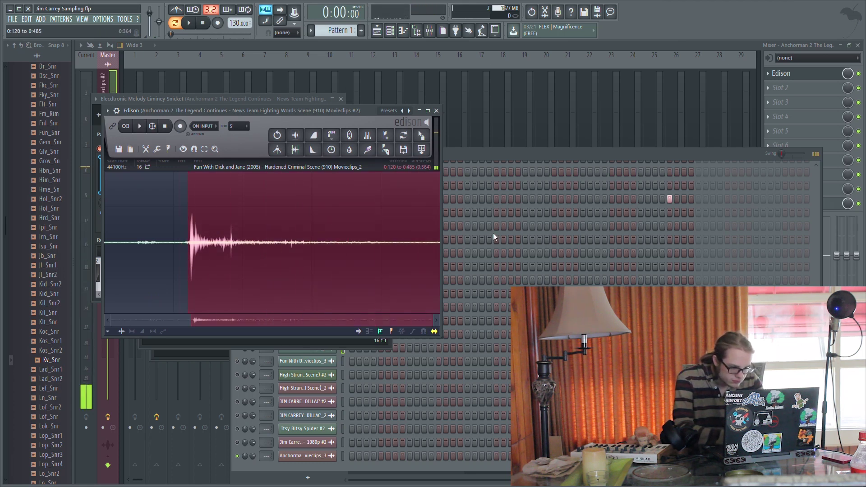
{"action": "left_click", "coordinate": [421, 149]}
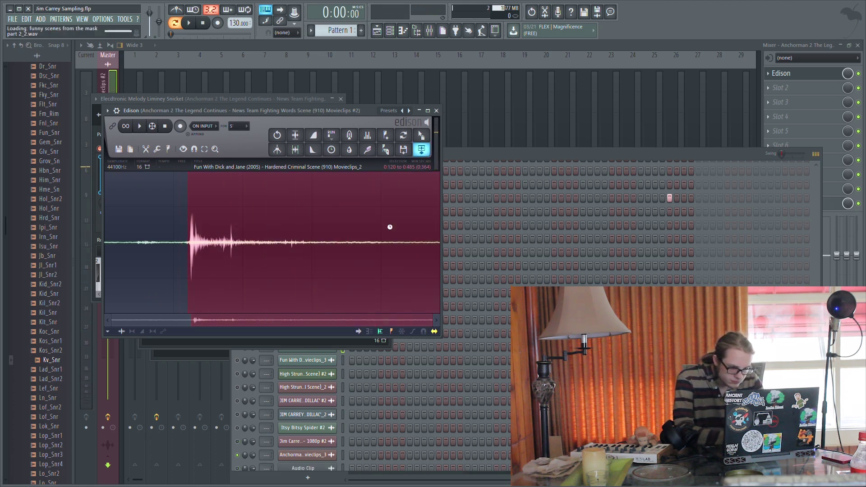
{"action": "left_click_drag", "start_coordinate": [261, 347], "coordinate": [338, 472]}
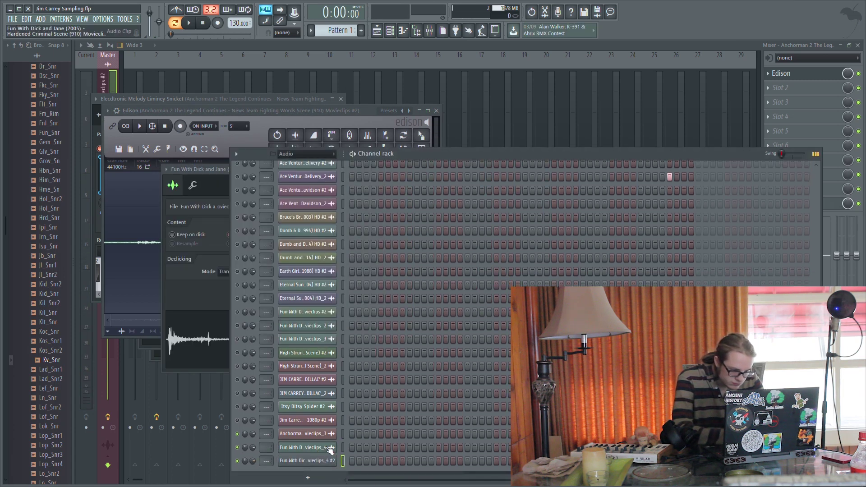
Open the new Fun With Dick and Jane Movieclips_4 channel and shape its volume envelope while auditioning it
{"action": "left_click", "coordinate": [328, 449]}
{"action": "left_click_drag", "start_coordinate": [108, 193], "coordinate": [108, 212]}
{"action": "key", "text": "c"}
{"action": "key", "text": "q"}
{"action": "left_click_drag", "start_coordinate": [163, 201], "coordinate": [163, 221]}
{"action": "key", "text": "q"}
{"action": "key", "text": "q"}
{"action": "key", "text": "q"}
{"action": "left_click_drag", "start_coordinate": [141, 195], "coordinate": [141, 202]}
{"action": "key", "text": "q"}
{"action": "key", "text": "q"}
{"action": "key", "text": "q"}
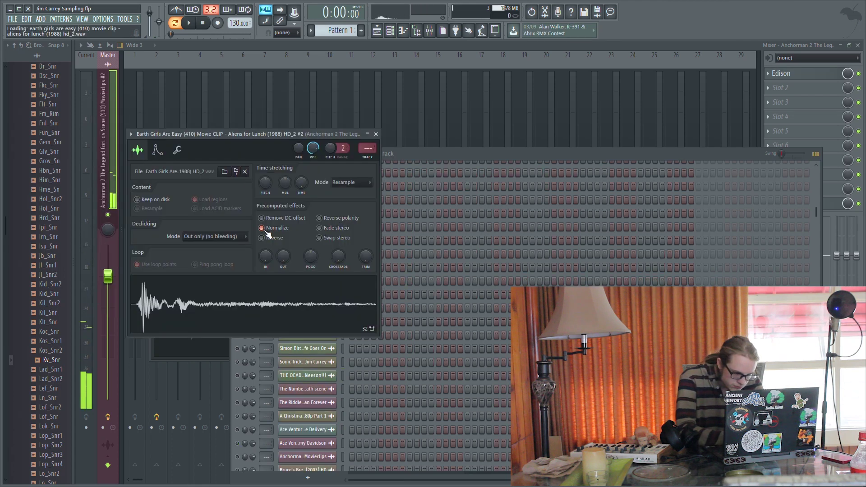
Open the envelope settings of the Earth Girls Are Easy HD_2 sample
{"action": "left_click", "coordinate": [162, 152]}
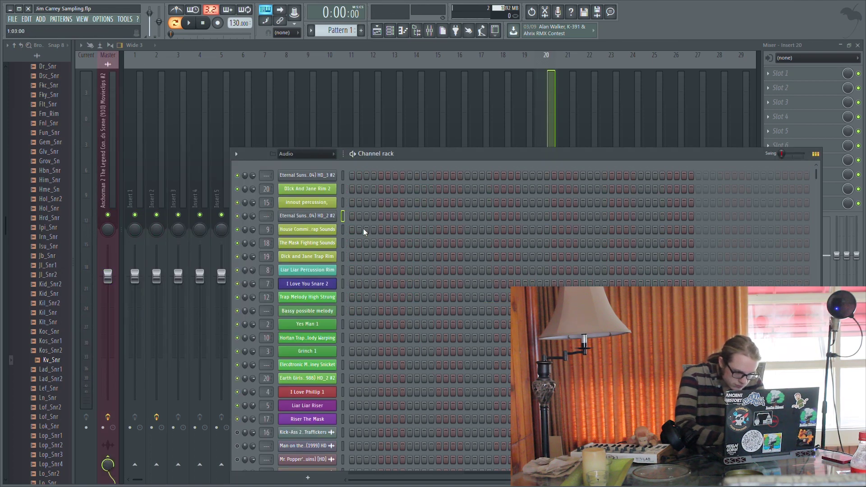
Move the Eternal Sunshine HD_2 channel up two places to just below HD_3 and audition it
{"action": "key", "text": "alt+Up"}
{"action": "key", "text": "alt+Up"}
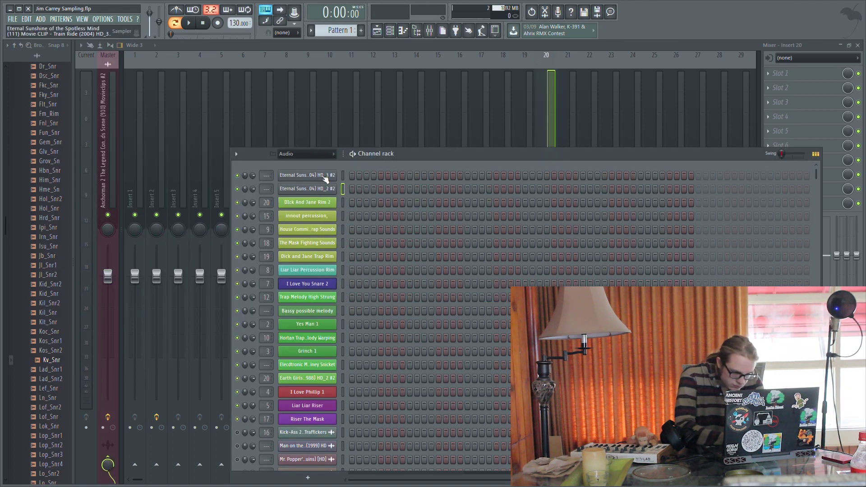
{"action": "left_click", "coordinate": [318, 190]}
{"action": "left_click", "coordinate": [419, 153]}
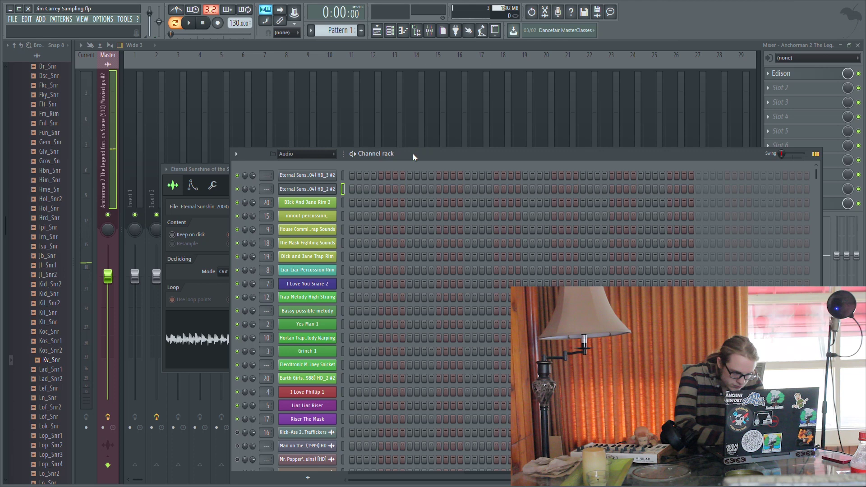
{"action": "key", "text": "q"}
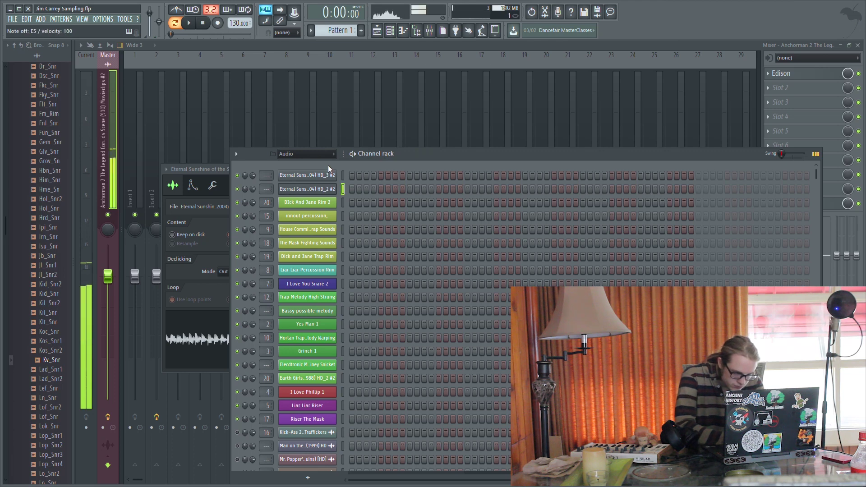
{"action": "key", "text": "z"}
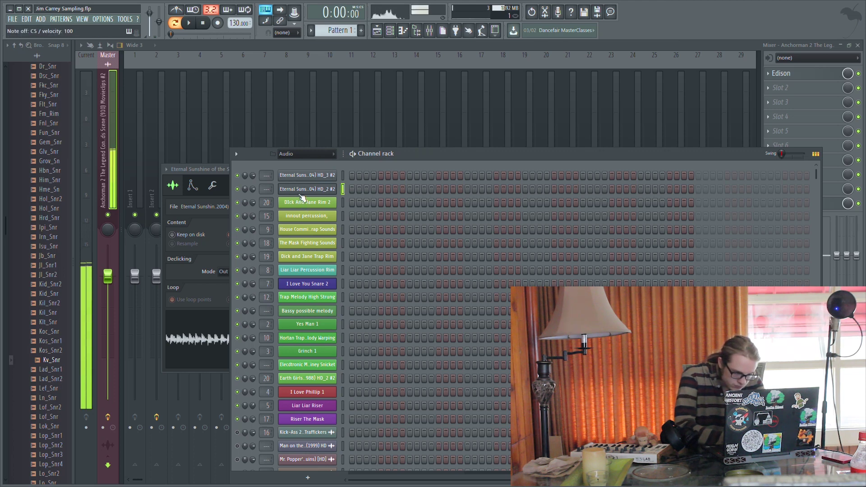
Open the Eternal Sunshine HD_2 sample's volume envelope and adjust its attack while auditioning the sound
{"action": "left_click", "coordinate": [302, 193]}
{"action": "left_click", "coordinate": [298, 193]}
{"action": "left_click", "coordinate": [200, 184]}
{"action": "key", "text": "z"}
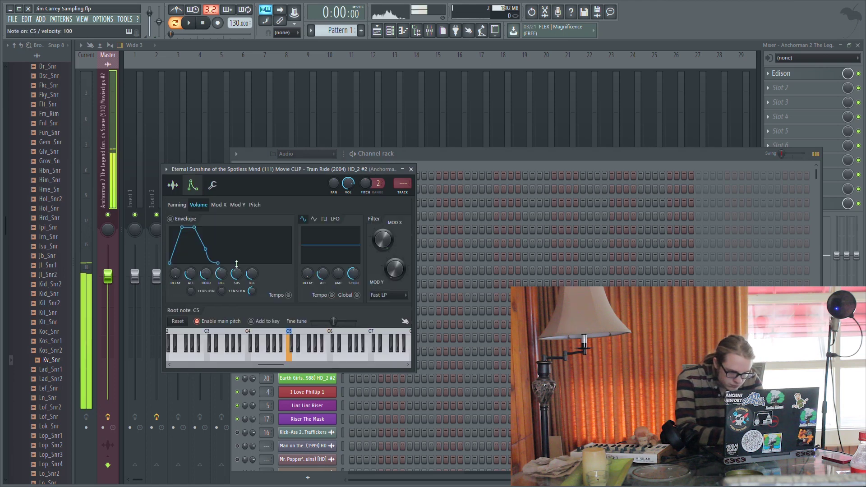
{"action": "key", "text": "z"}
{"action": "key", "text": "z"}
{"action": "key", "text": "z"}
{"action": "key", "text": "z"}
{"action": "key", "text": "z"}
{"action": "left_click_drag", "start_coordinate": [191, 273], "coordinate": [236, 282]}
{"action": "key", "text": "z"}
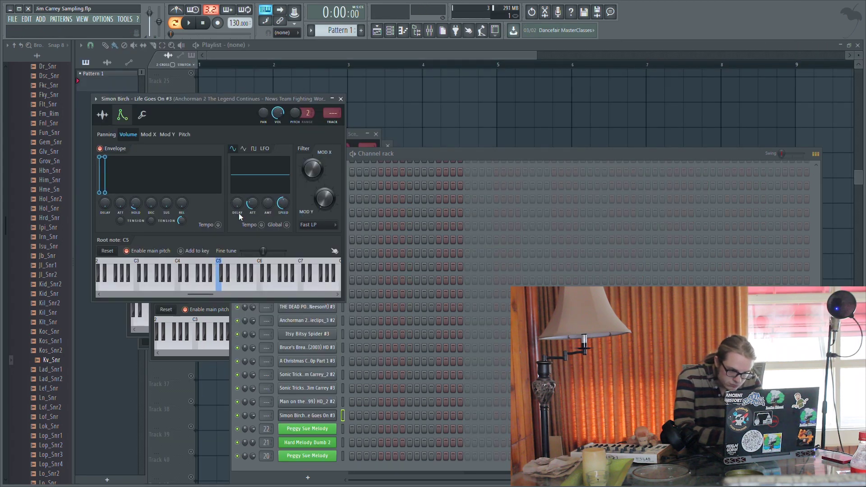
Inspect the Simon Birch - Life Goes On sample's waveform and return to its envelope settings
{"action": "left_click", "coordinate": [104, 117]}
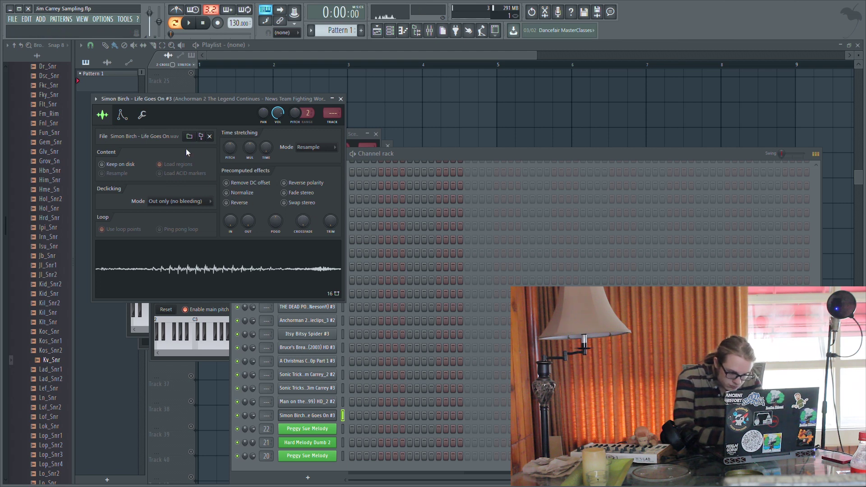
{"action": "left_click", "coordinate": [120, 116]}
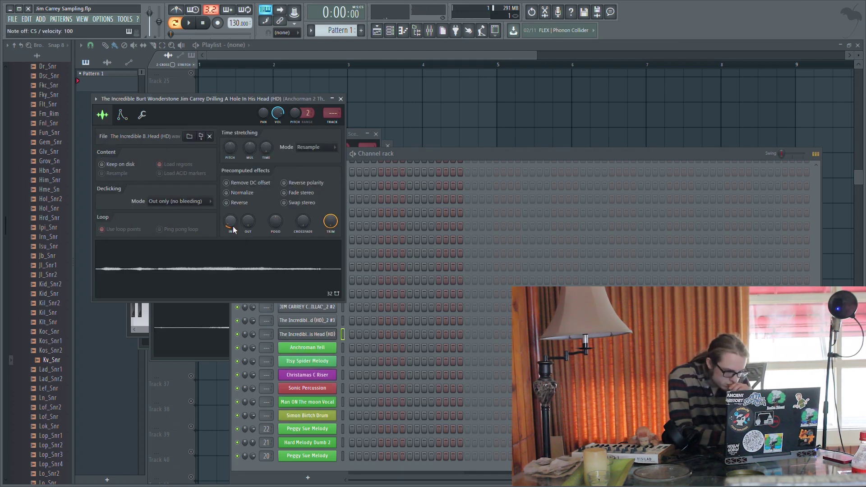
Remove the attack and sustain from the Incredible Burt Wonderstone drilling sample's volume envelope and audition it at several pitches
{"action": "left_click", "coordinate": [122, 115]}
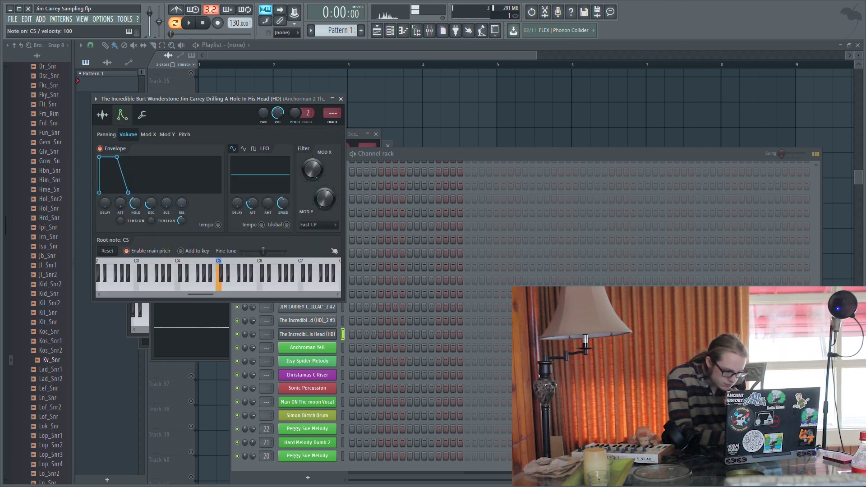
{"action": "key", "text": "b"}
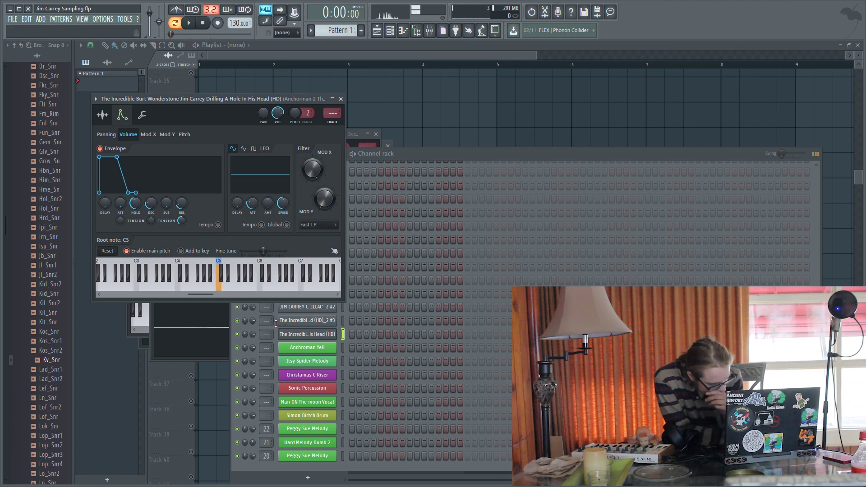
{"action": "key", "text": "w"}
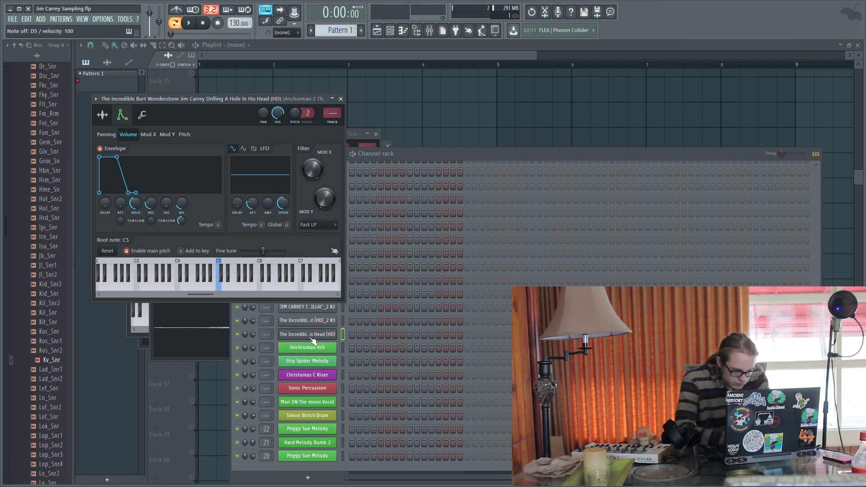
{"action": "key", "text": "q"}
{"action": "left_click", "coordinate": [310, 337]}
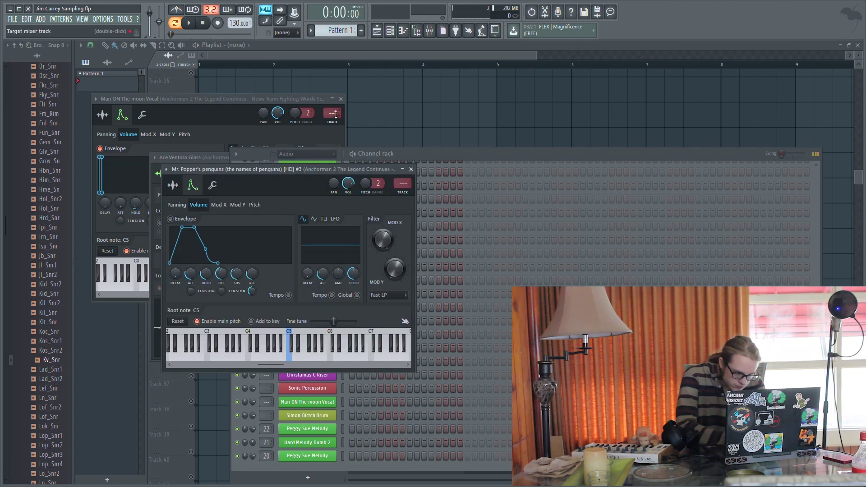
Close the Man ON The moon Vocal window and remove the attack and sustain in the Mr. Popper's penguins sample's volume envelope
{"action": "left_click", "coordinate": [340, 99]}
{"action": "left_click", "coordinate": [340, 99]}
{"action": "left_click", "coordinate": [341, 99]}
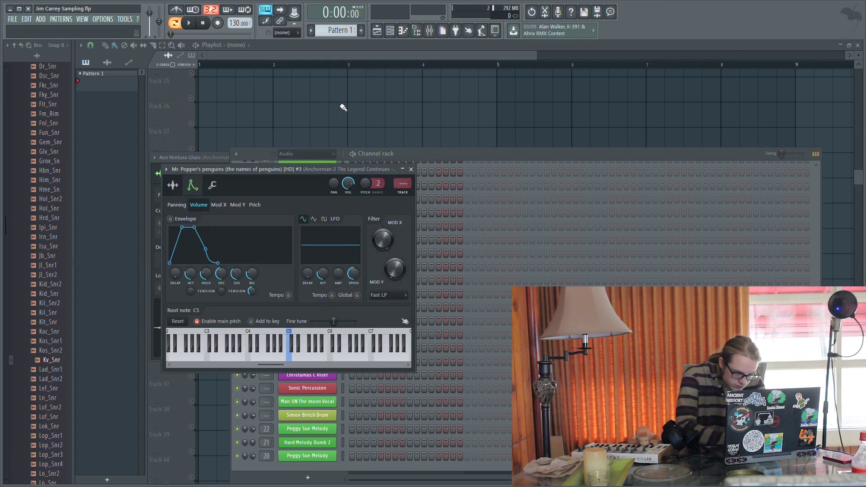
{"action": "left_click_drag", "start_coordinate": [191, 273], "coordinate": [191, 295]}
{"action": "left_click_drag", "start_coordinate": [236, 274], "coordinate": [236, 291]}
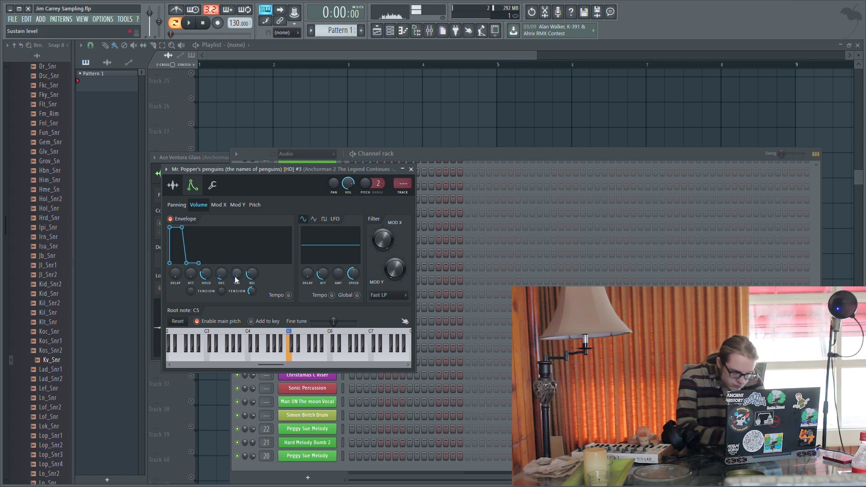
Shorten the hold and remove the release in the Mr. Popper's penguins sample's volume envelope, and return to the channel rack
{"action": "left_click_drag", "start_coordinate": [206, 274], "coordinate": [204, 277]}
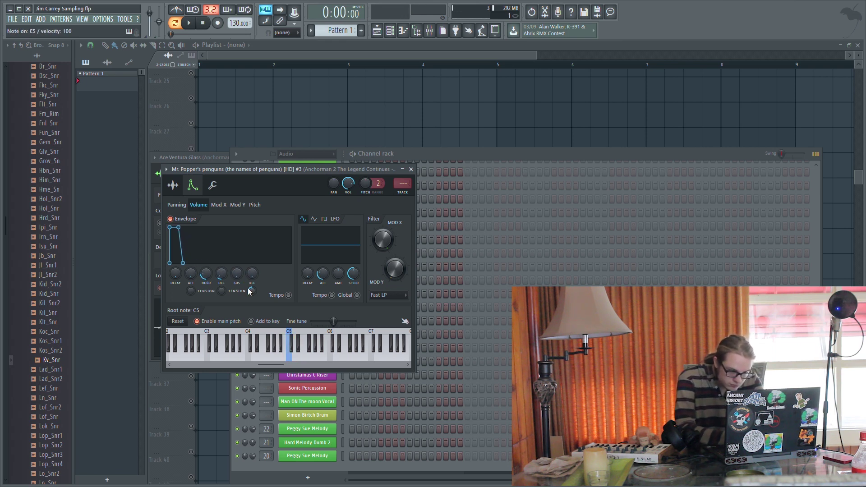
{"action": "left_click", "coordinate": [450, 158]}
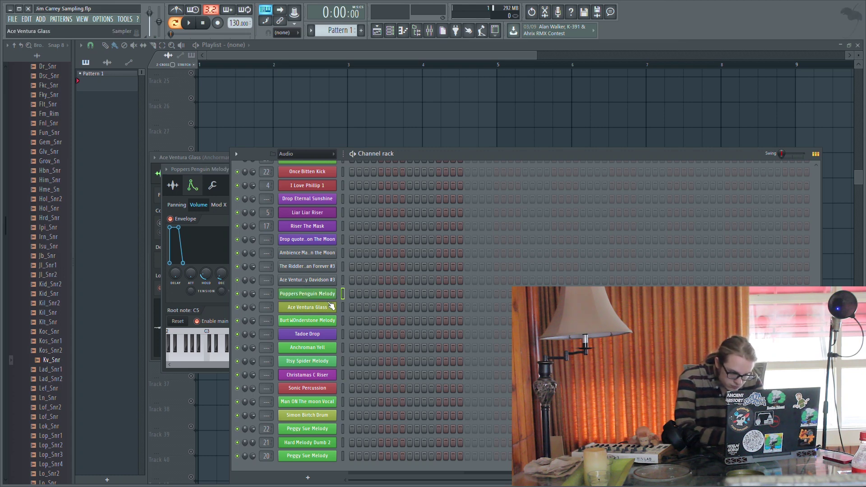
Audition the Riddler Batman Forever sample, remove the attack and sustain in its volume envelope, and undo the accidental key-zone change
{"action": "left_click", "coordinate": [342, 280]}
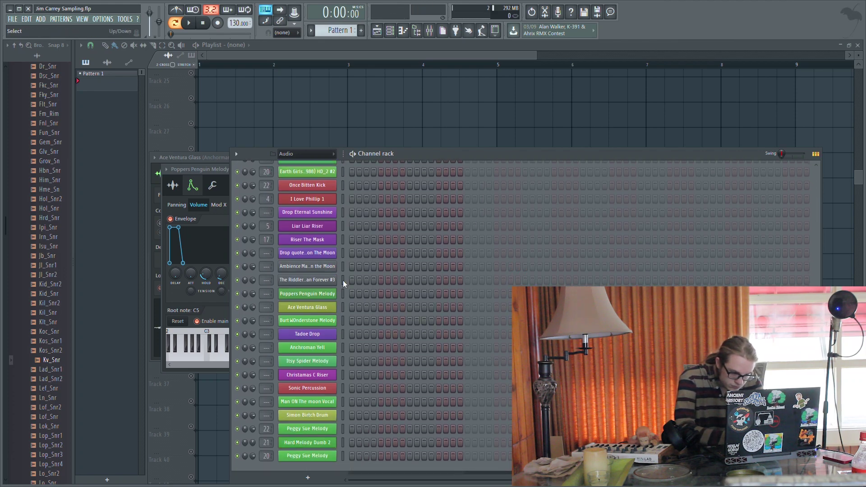
{"action": "key", "text": "q"}
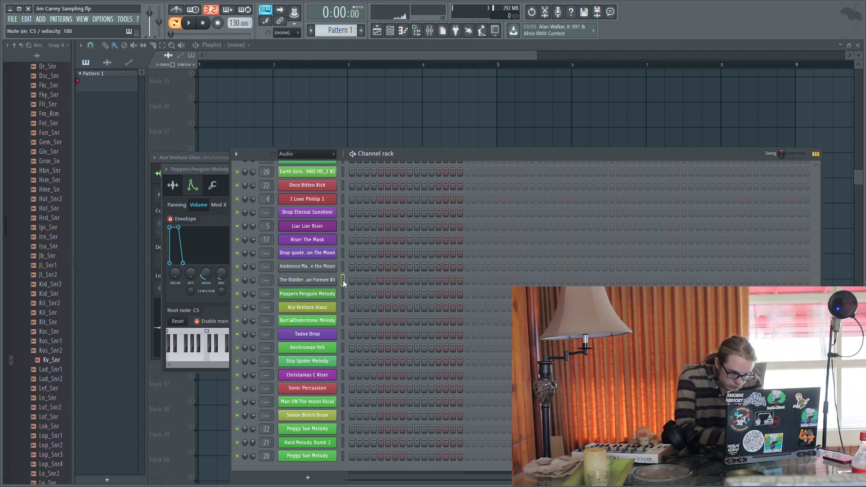
{"action": "left_click", "coordinate": [311, 280]}
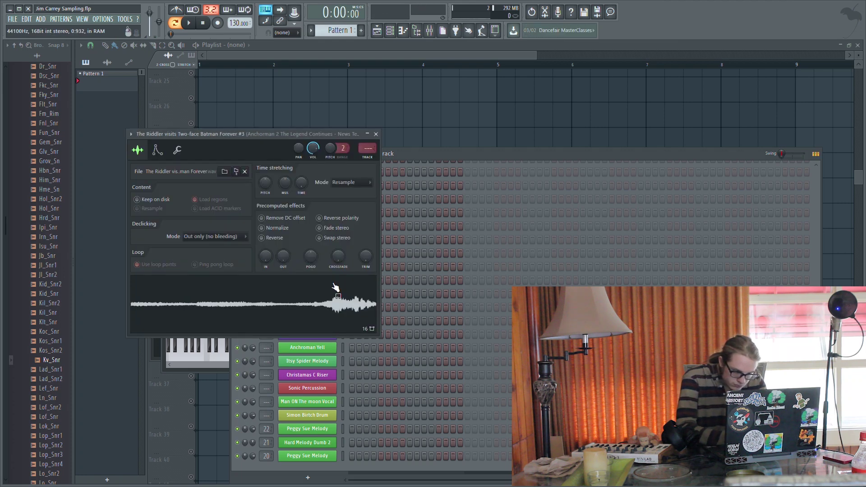
{"action": "left_click", "coordinate": [156, 151]}
{"action": "left_click_drag", "start_coordinate": [155, 238], "coordinate": [186, 253]}
{"action": "left_click_drag", "start_coordinate": [188, 311], "coordinate": [159, 318]}
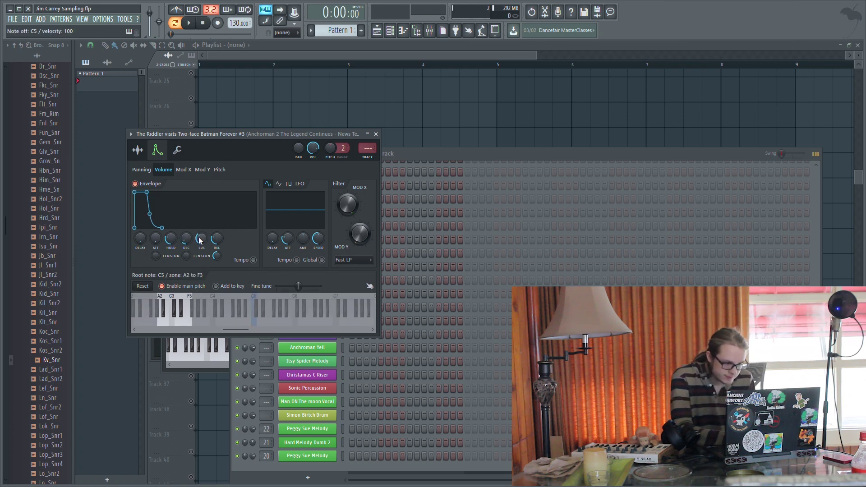
{"action": "key", "text": "ctrl+z"}
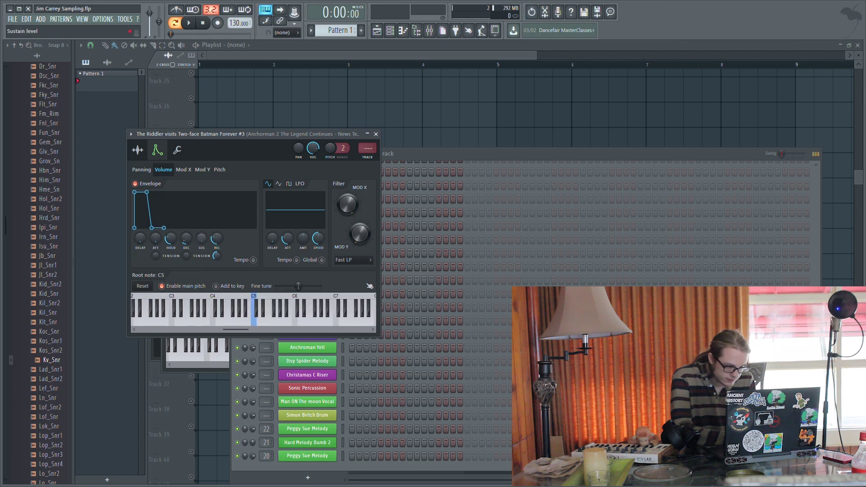
Remove the release and lengthen the decay in the Riddler sample's volume envelope while auditioning it, and return to the channel rack
{"action": "key", "text": "q"}
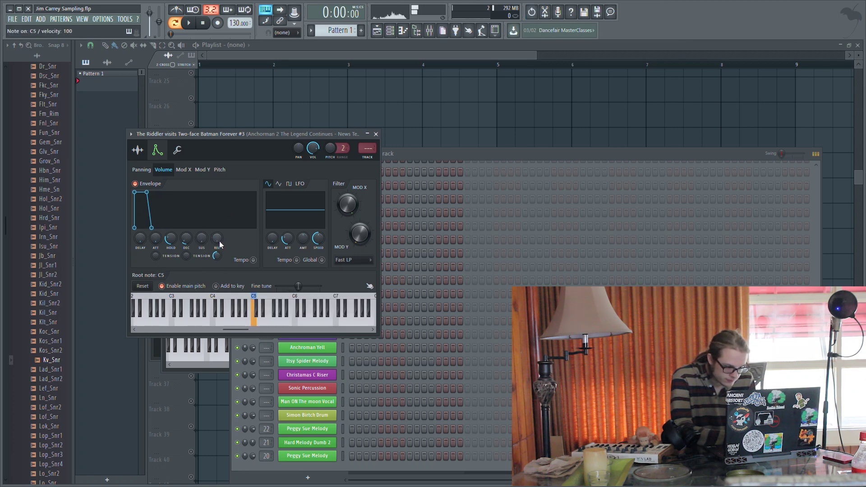
{"action": "key", "text": "q"}
{"action": "mouse_move", "coordinate": [184, 240]}
{"action": "left_mouse_down"}
{"action": "mouse_move", "coordinate": [187, 233]}
{"action": "mouse_move", "coordinate": [172, 236]}
{"action": "left_mouse_up"}
{"action": "key", "text": "q"}
{"action": "key", "text": "q"}
{"action": "key", "text": "q"}
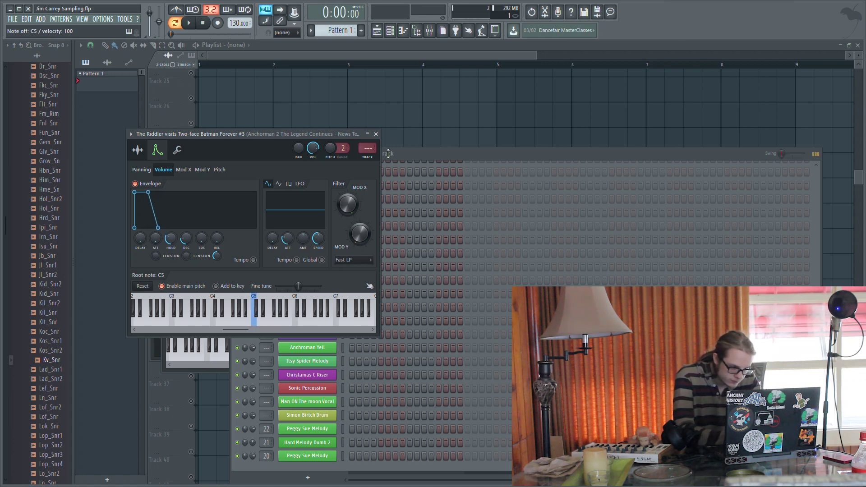
{"action": "scroll", "coordinate": [170, 238], "scroll_direction": "down", "scroll_amount": 1}
{"action": "left_click", "coordinate": [468, 151]}
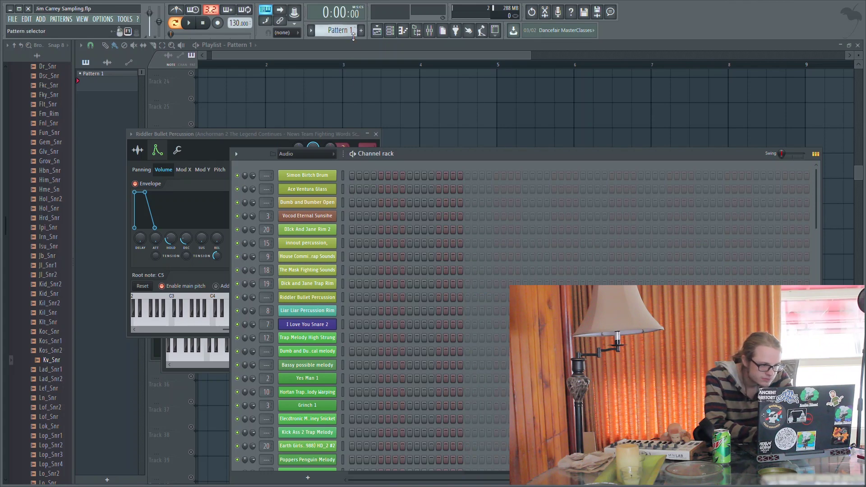
With the pattern playing, place I Love You Snare 2 on step 9 and Once Bitten Kick on steps 15 and 21
{"action": "left_click_drag", "start_coordinate": [352, 40], "coordinate": [353, 119]}
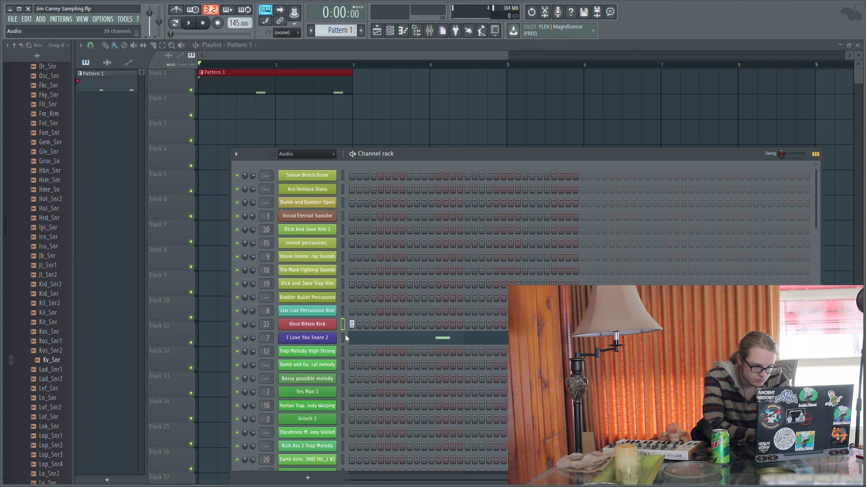
{"action": "key", "text": "space"}
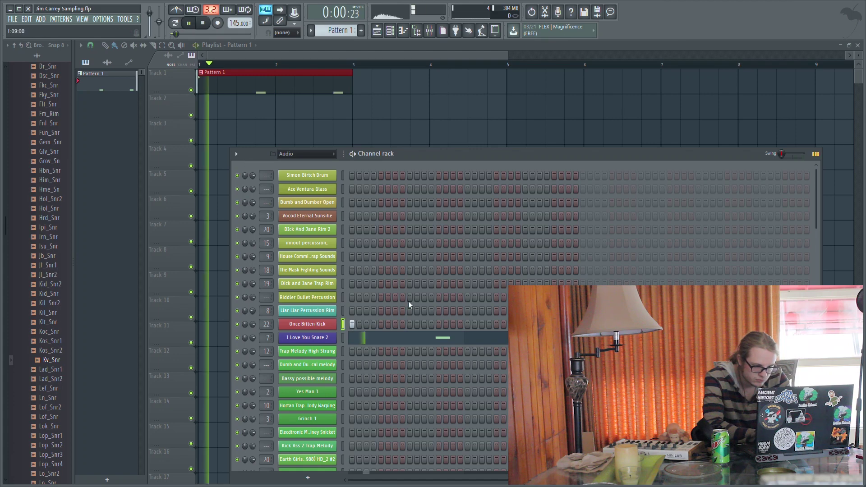
{"action": "left_click", "coordinate": [409, 324]}
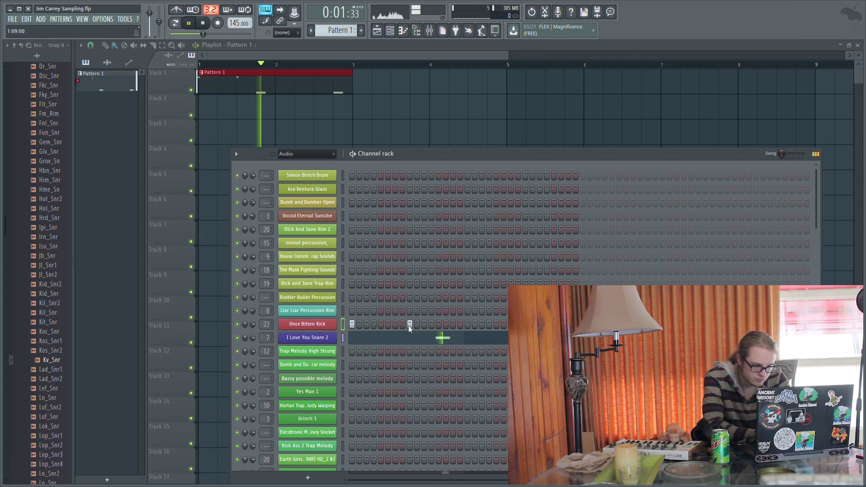
{"action": "left_click", "coordinate": [440, 339]}
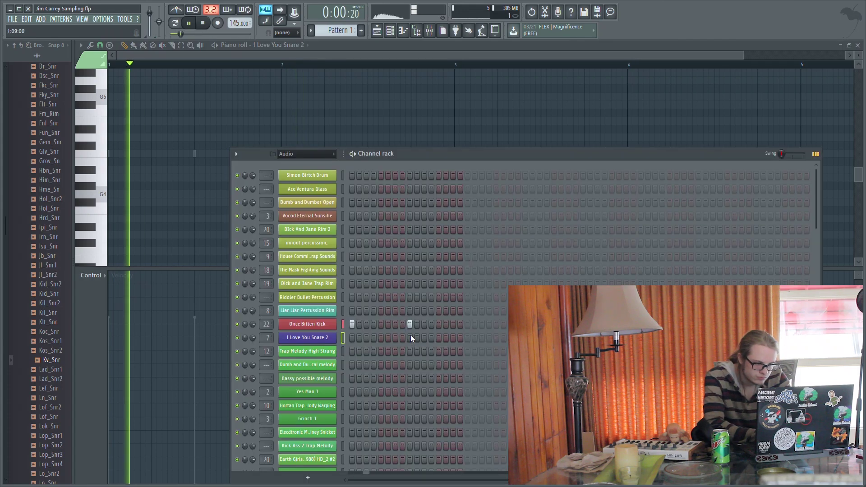
{"action": "left_click", "coordinate": [411, 338]}
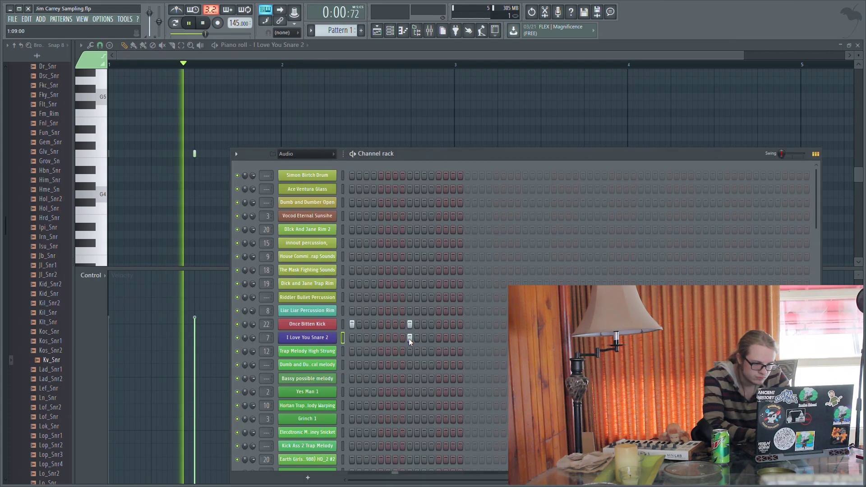
{"action": "left_click", "coordinate": [410, 324]}
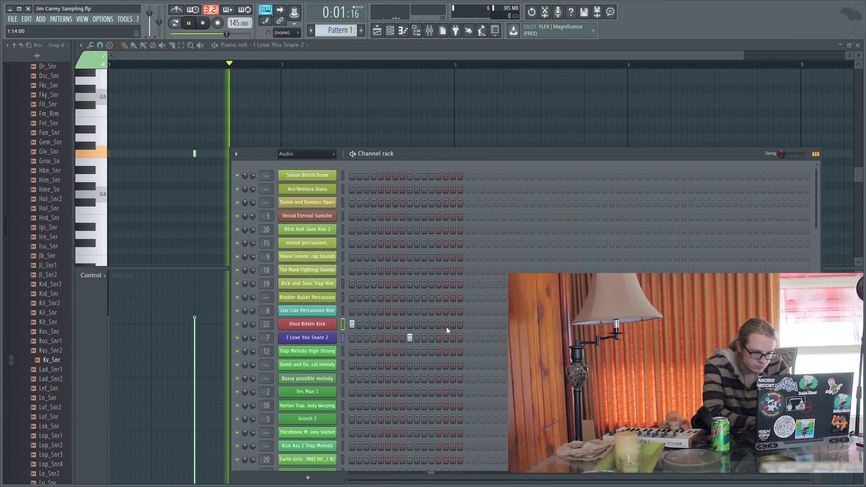
{"action": "left_click", "coordinate": [453, 324]}
{"action": "left_click", "coordinate": [496, 325]}
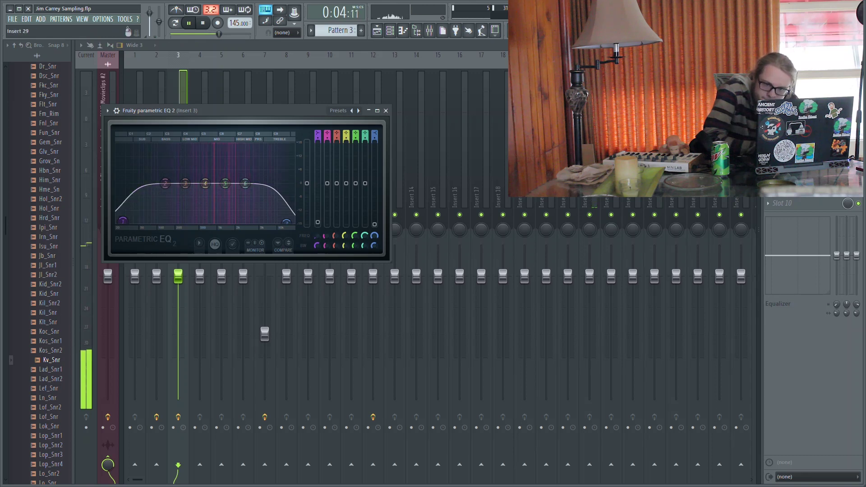
Close the parametric EQ on mixer insert 3 and lower the wet level of its Fruity Reeverb 2
{"action": "key", "text": "Escape"}
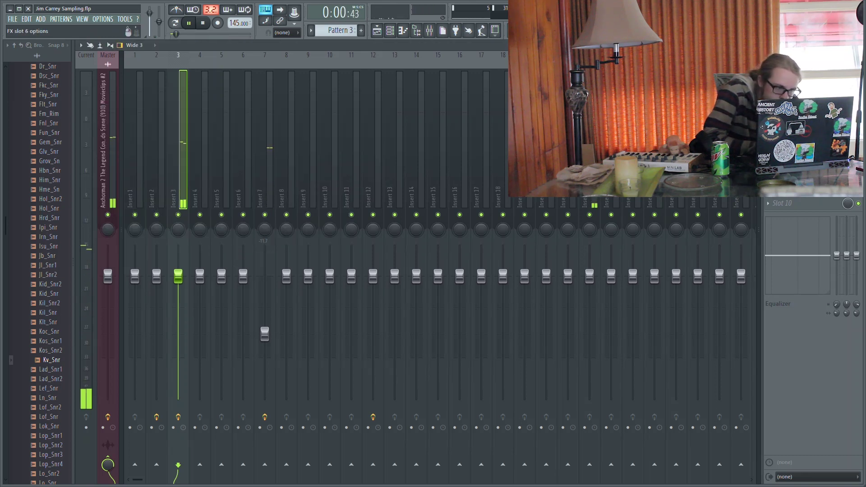
{"action": "left_click_drag", "start_coordinate": [346, 178], "coordinate": [346, 182]}
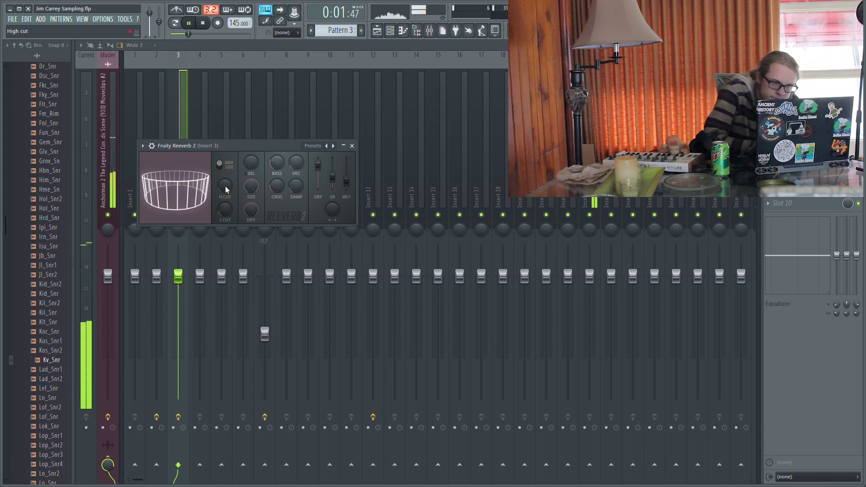
Add a C5 note at the start of bar 2 in the Burt Wonderstone Melody piano roll
{"action": "key", "text": "F7"}
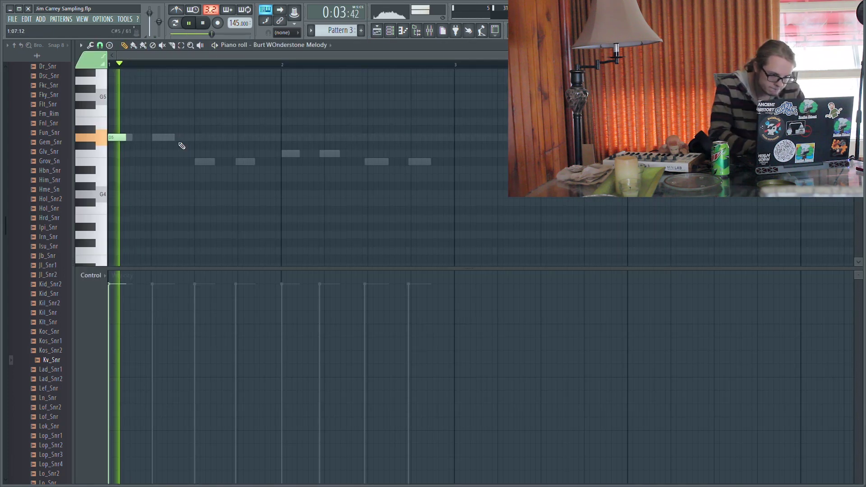
{"action": "left_click", "coordinate": [286, 155]}
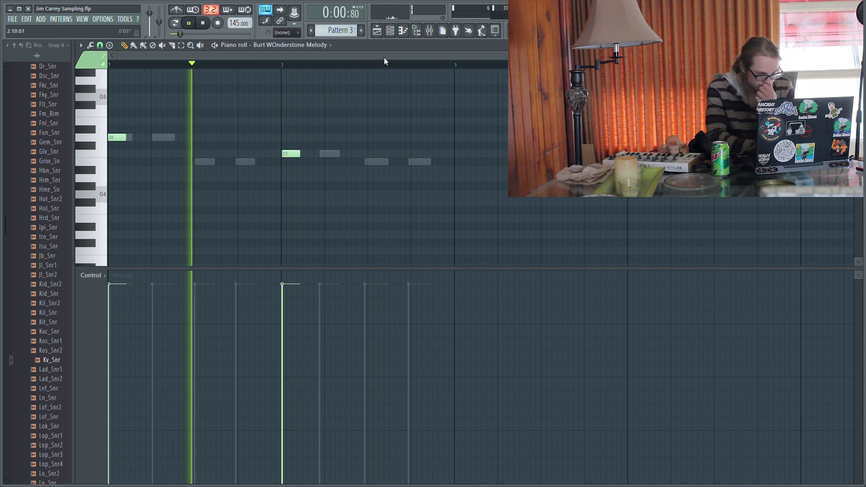
Lower the bar 2 Anchroman Yell note to C5 and add a second C5 note one beat after it
{"action": "left_click", "coordinate": [391, 33]}
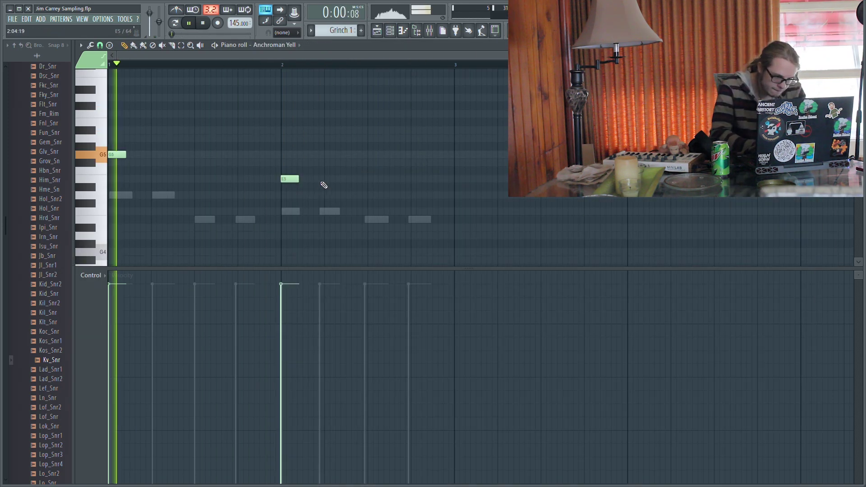
{"action": "left_click_drag", "start_coordinate": [290, 180], "coordinate": [293, 223]}
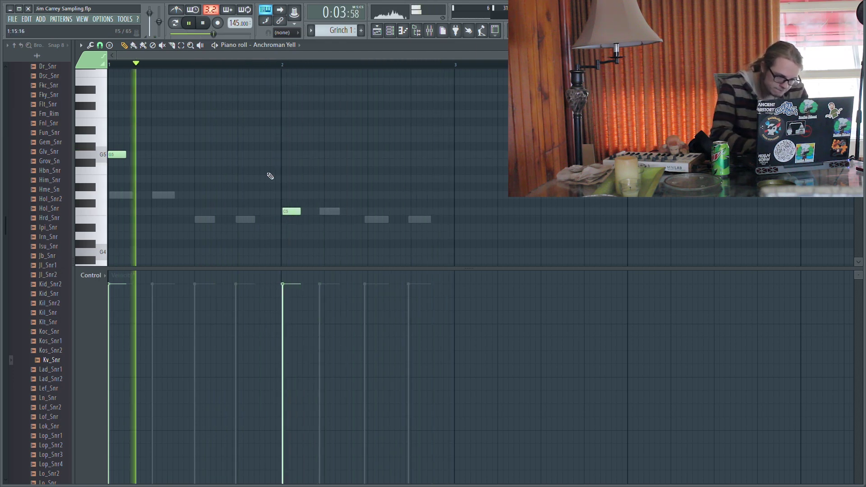
{"action": "left_click", "coordinate": [329, 211]}
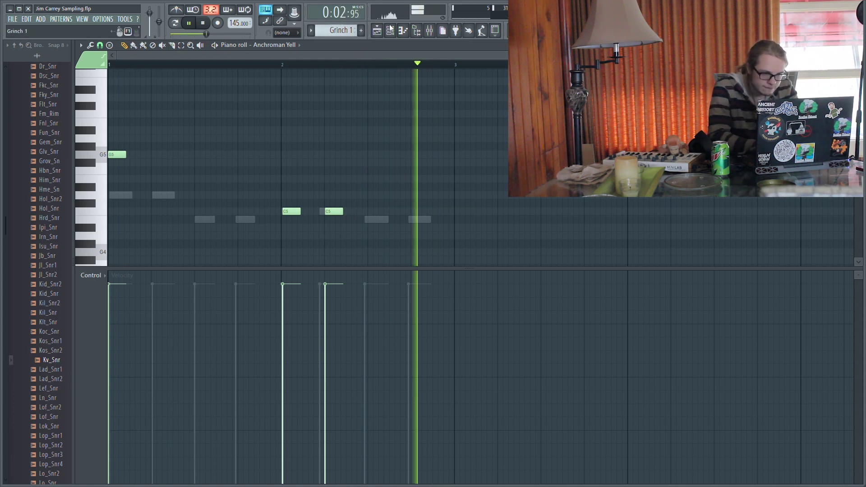
Play the arrangement from the playlist, remove the Dick And Jane Rim 2 hit on step 27 and add one on step 33
{"action": "left_click", "coordinate": [377, 30]}
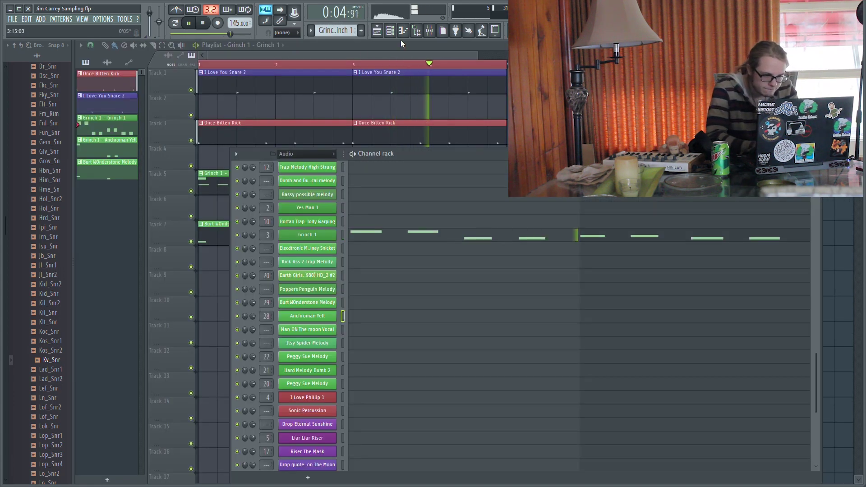
{"action": "left_click", "coordinate": [379, 31]}
{"action": "key", "text": "space"}
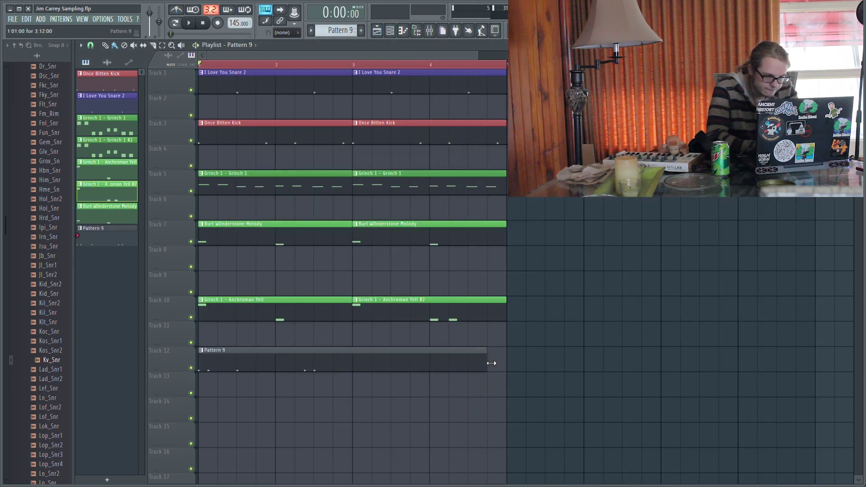
{"action": "key", "text": "space"}
{"action": "left_click", "coordinate": [390, 31]}
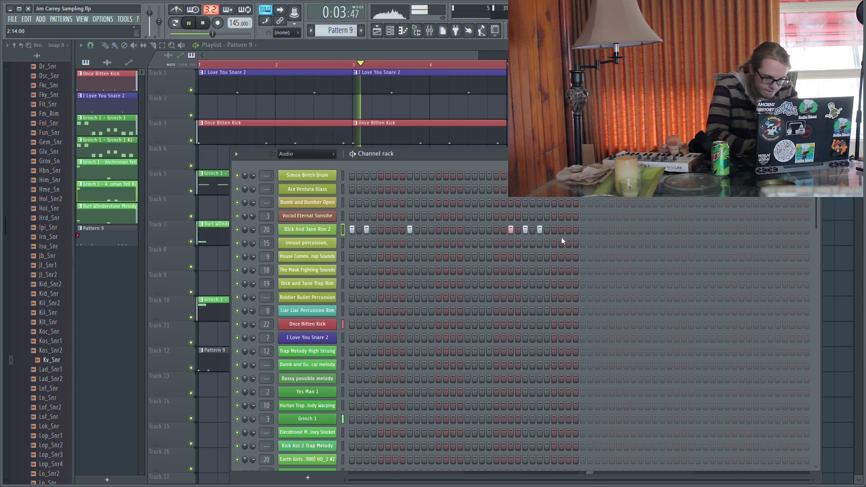
{"action": "left_click", "coordinate": [538, 229]}
{"action": "left_click", "coordinate": [583, 230]}
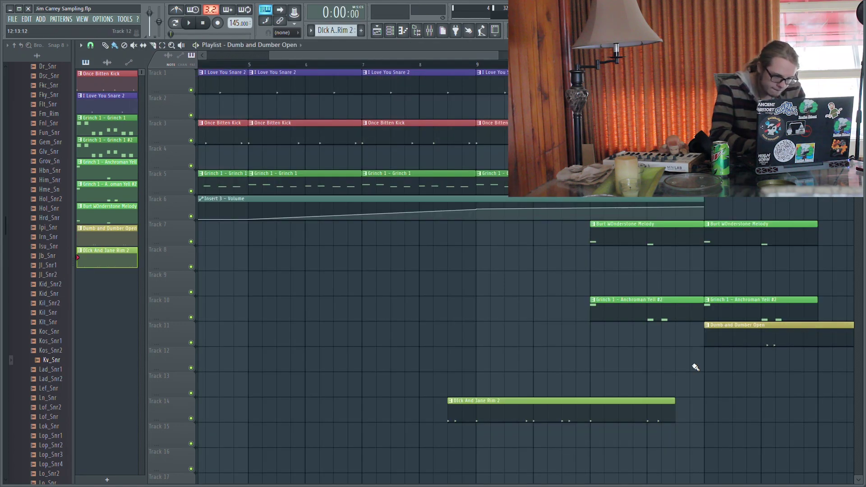
Move the Dick And Jane Rim 2 clip to Track 13 at bar 13 and save the project
{"action": "left_click_drag", "start_coordinate": [549, 417], "coordinate": [791, 392]}
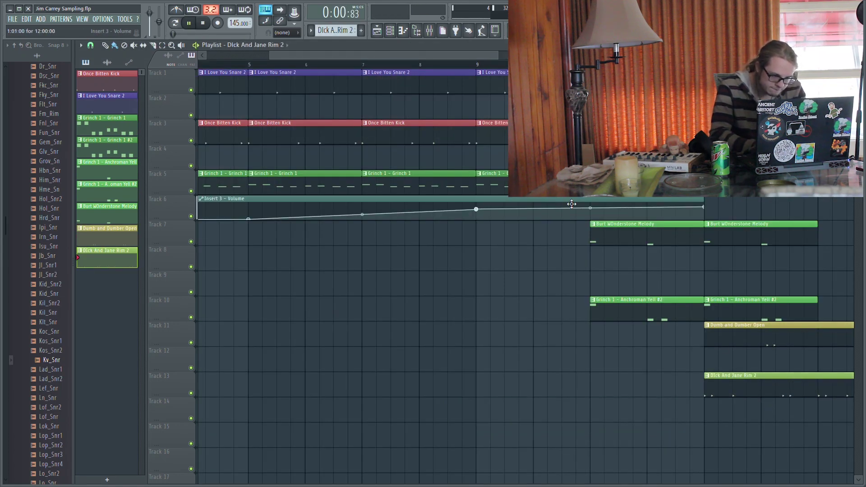
{"action": "left_click_drag", "start_coordinate": [267, 58], "coordinate": [204, 57]}
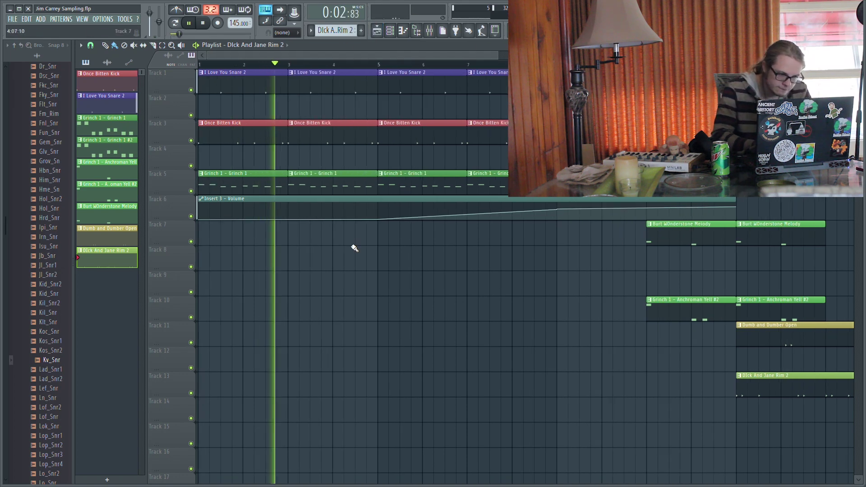
{"action": "key", "text": "ctrl+s"}
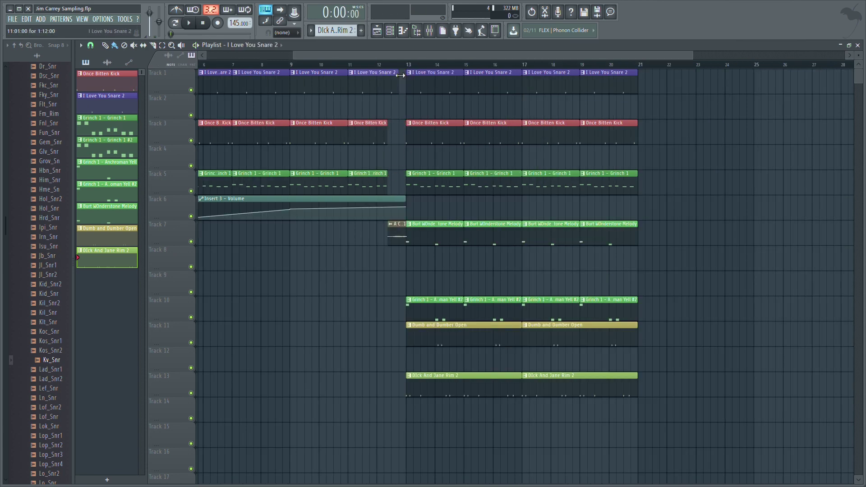
Play from bar 11, record a Simon Birtch Drum part of D5 and C5 notes, and disarm recording
{"action": "left_click", "coordinate": [350, 68]}
{"action": "key", "text": "space"}
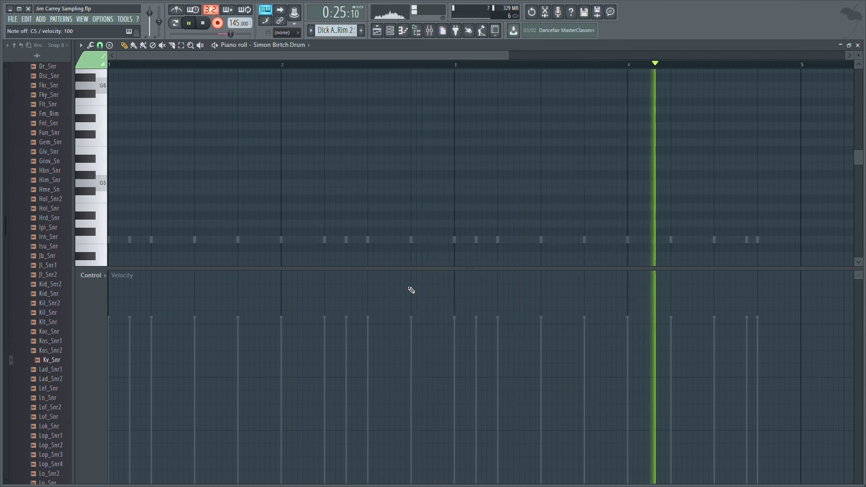
{"action": "key", "text": "space"}
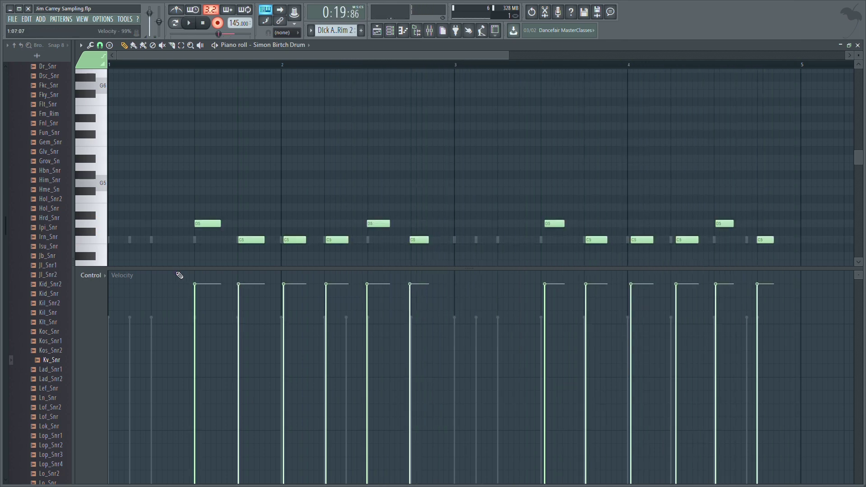
{"action": "left_click", "coordinate": [218, 22]}
Play back the Simon Birtch Drum part, check the mixer levels, and assign its channel to a mixer track
{"action": "key", "text": "space"}
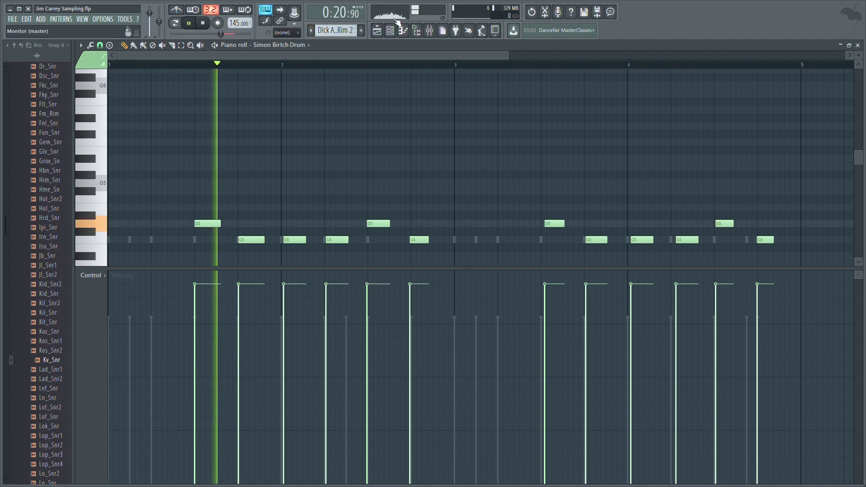
{"action": "left_click", "coordinate": [429, 31]}
{"action": "left_click", "coordinate": [390, 30]}
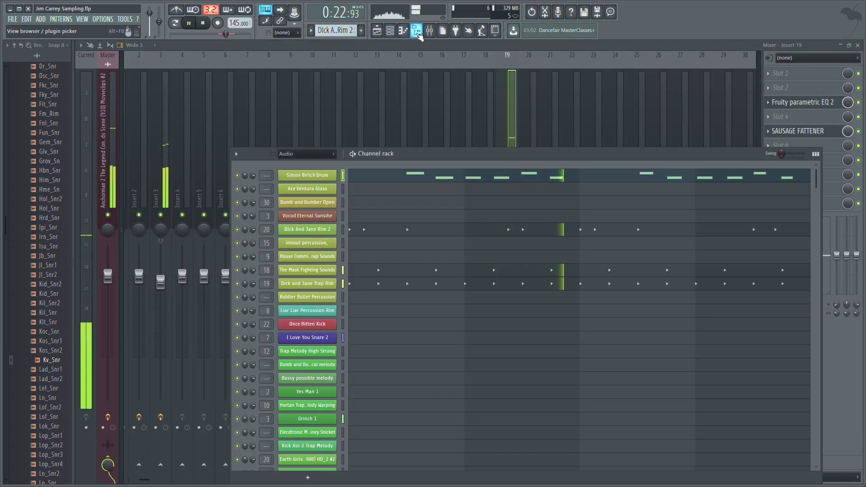
{"action": "left_click", "coordinate": [430, 30]}
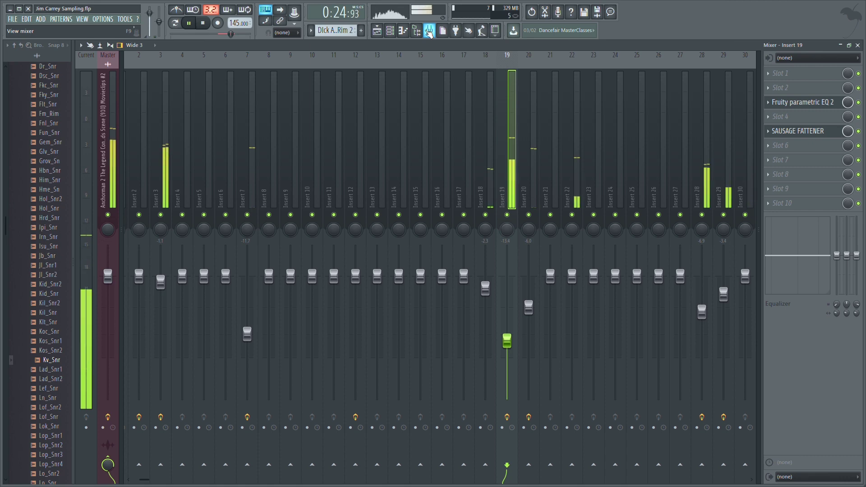
{"action": "left_click", "coordinate": [389, 30]}
{"action": "left_click_drag", "start_coordinate": [269, 179], "coordinate": [269, 115]}
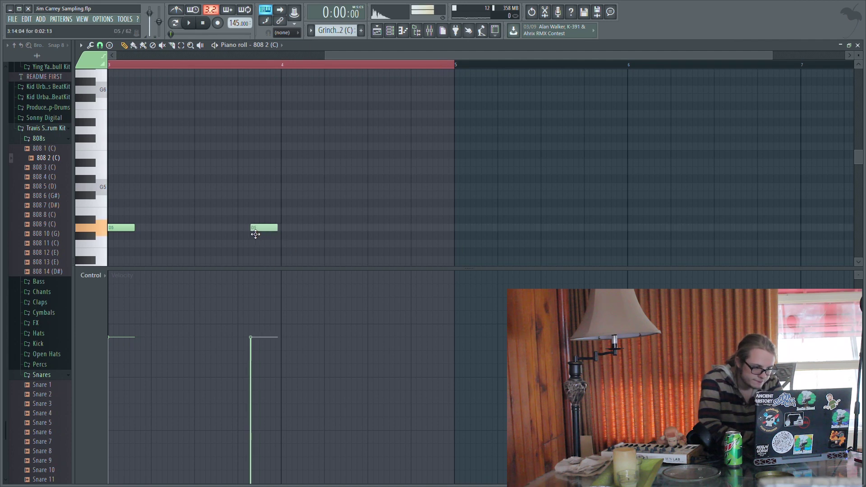
Review the 808 2 (C) bass notes across the four-bar pattern in the piano roll
{"action": "scroll", "coordinate": [451, 167], "scroll_direction": "left", "scroll_amount": 5}
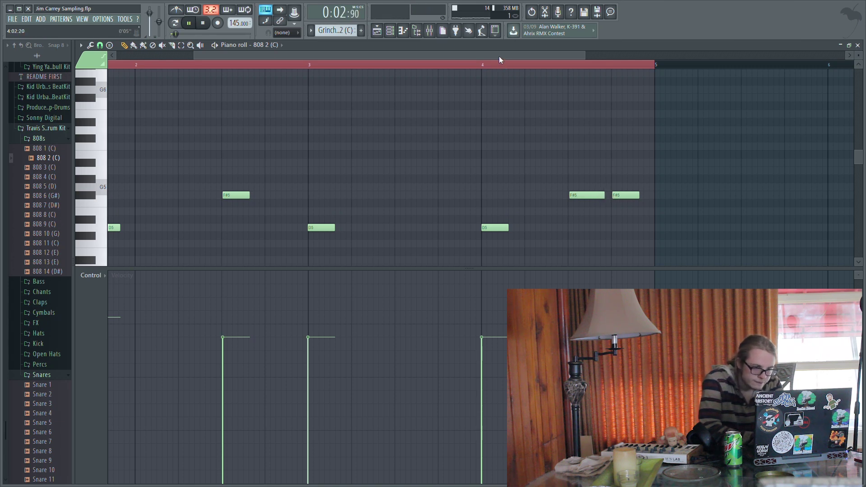
{"action": "left_click_drag", "start_coordinate": [500, 60], "coordinate": [356, 89]}
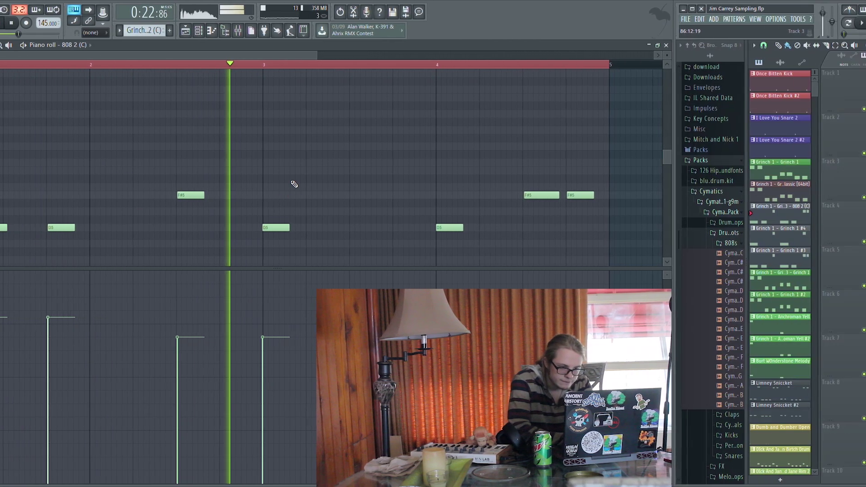
Play the full arrangement from the start and examine the intro and the clips from bar 13 to bar 28
{"action": "key", "text": "space"}
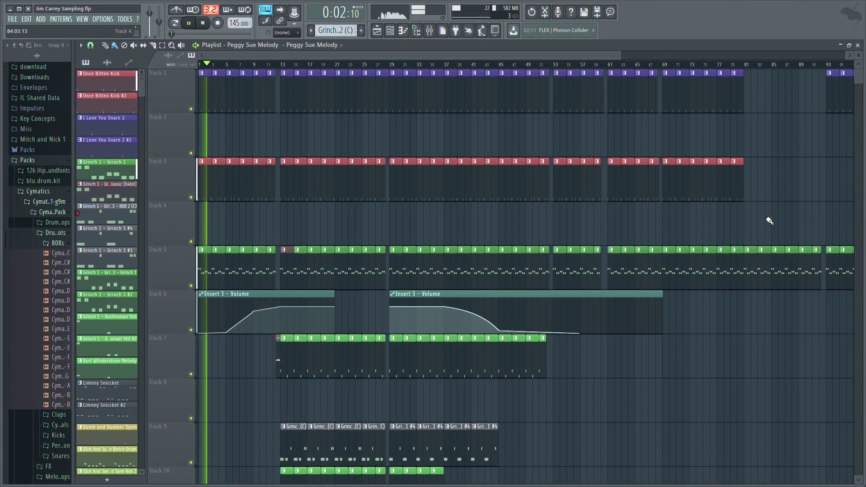
{"action": "left_click_drag", "start_coordinate": [627, 58], "coordinate": [284, 55]}
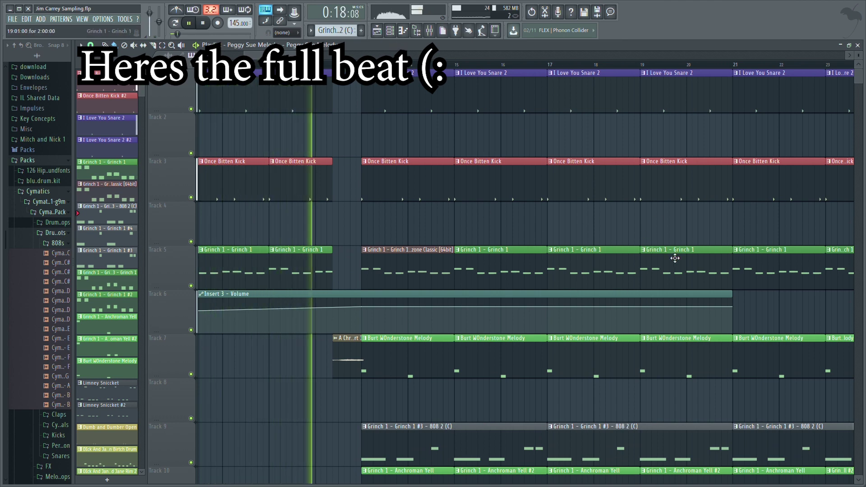
{"action": "scroll", "coordinate": [713, 220], "scroll_direction": "down", "scroll_amount": 9}
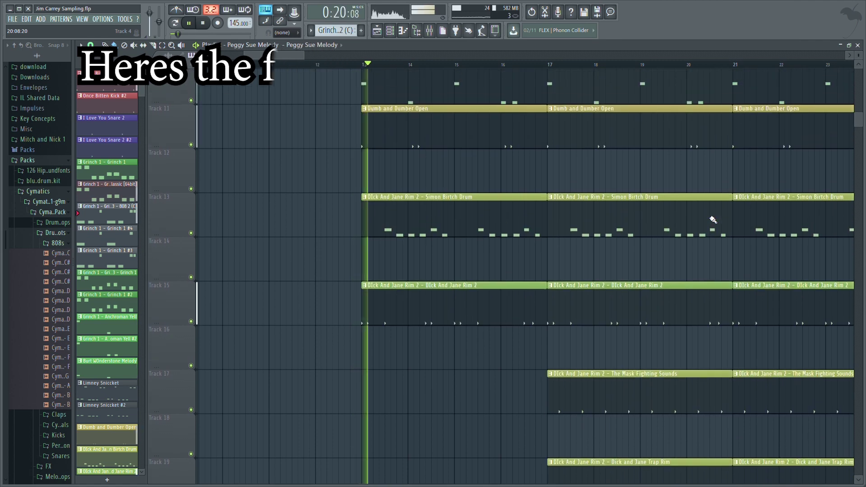
{"action": "scroll", "coordinate": [713, 220], "scroll_direction": "up", "scroll_amount": 3}
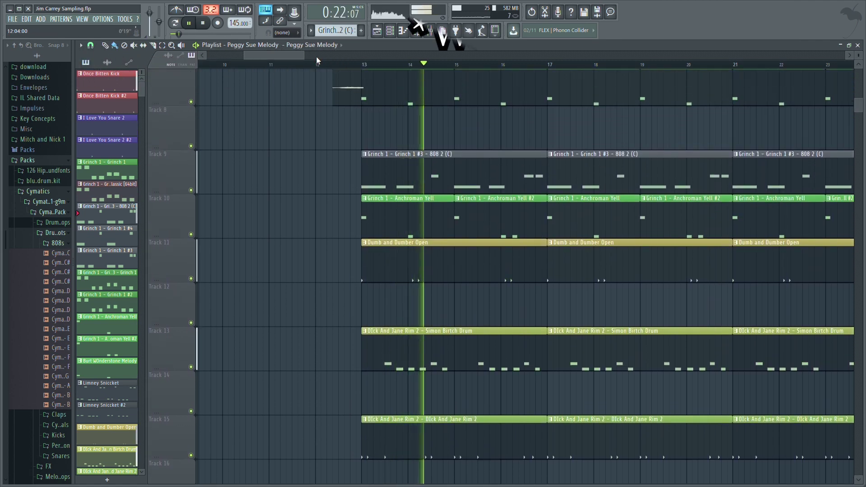
{"action": "left_click_drag", "start_coordinate": [308, 56], "coordinate": [358, 55]}
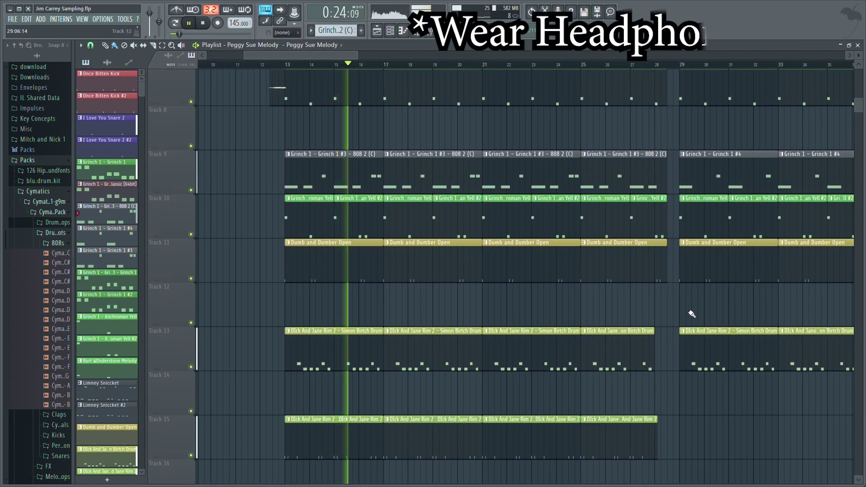
{"action": "scroll", "coordinate": [736, 422], "scroll_direction": "down", "scroll_amount": 6}
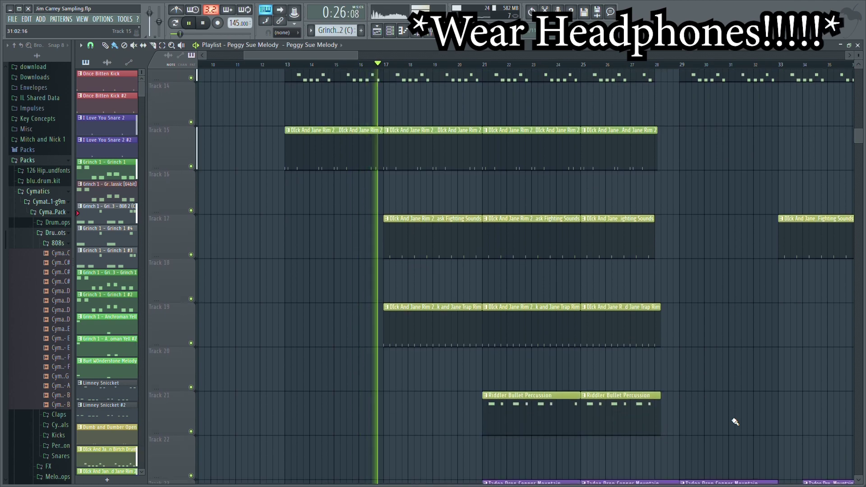
{"action": "scroll", "coordinate": [721, 352], "scroll_direction": "down", "scroll_amount": 3}
{"action": "scroll", "coordinate": [720, 353], "scroll_direction": "up", "scroll_amount": 9}
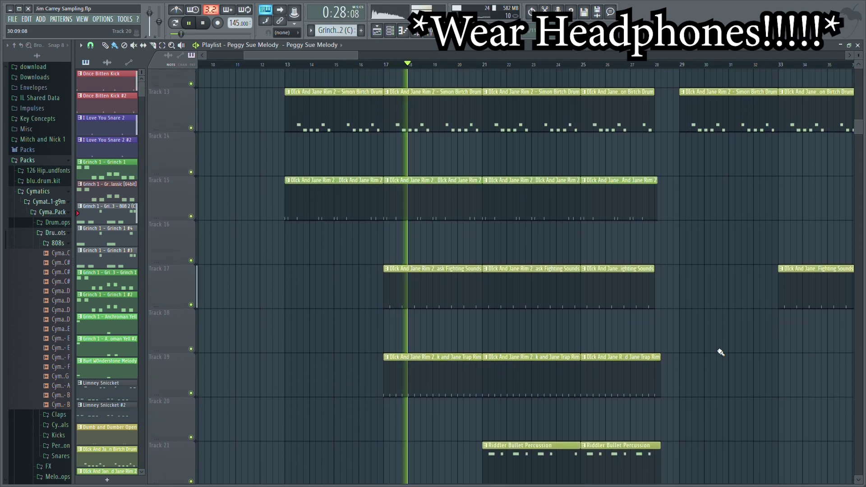
{"action": "scroll", "coordinate": [721, 352], "scroll_direction": "up", "scroll_amount": 8}
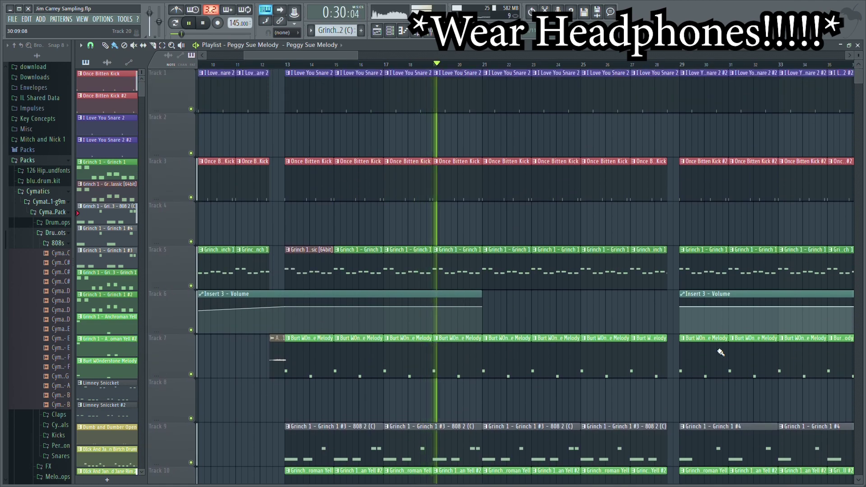
Examine how the melody, 808 and percussion clips are arranged from bar 21 to bar 52 during playback
{"action": "left_click_drag", "start_coordinate": [344, 55], "coordinate": [389, 64]}
{"action": "scroll", "coordinate": [604, 144], "scroll_direction": "down", "scroll_amount": 5}
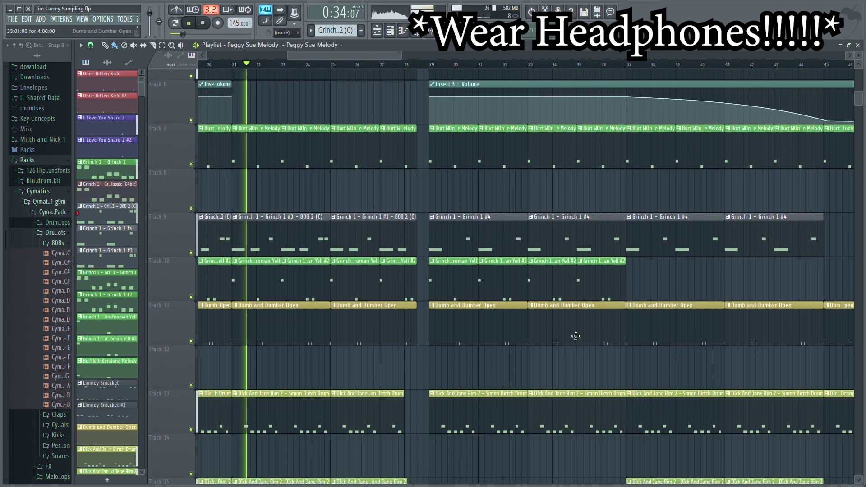
{"action": "scroll", "coordinate": [560, 364], "scroll_direction": "down", "scroll_amount": 10}
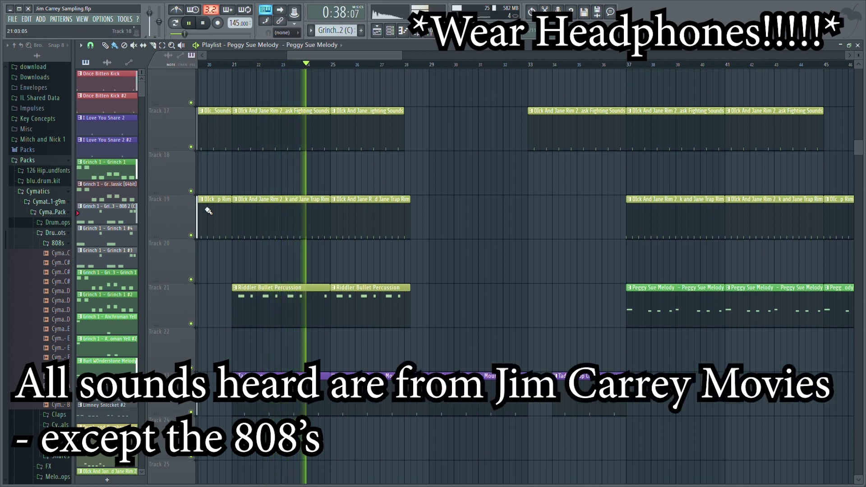
{"action": "scroll", "coordinate": [517, 305], "scroll_direction": "right", "scroll_amount": 1}
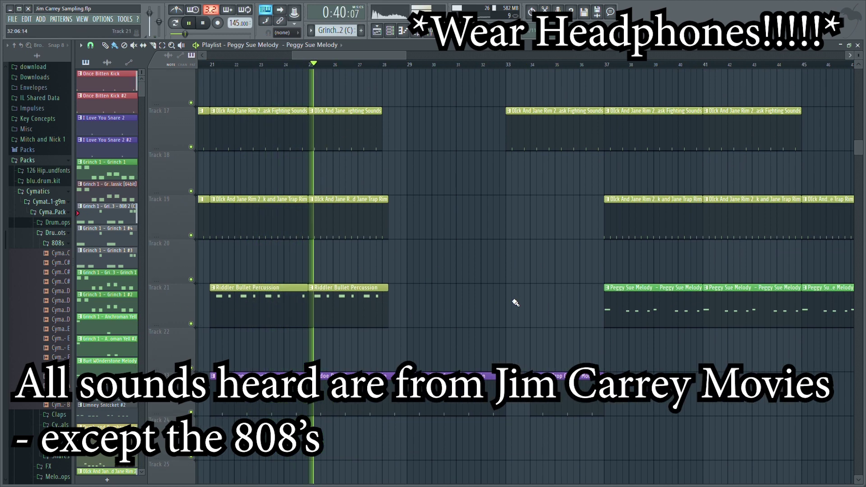
{"action": "scroll", "coordinate": [519, 353], "scroll_direction": "up", "scroll_amount": 16}
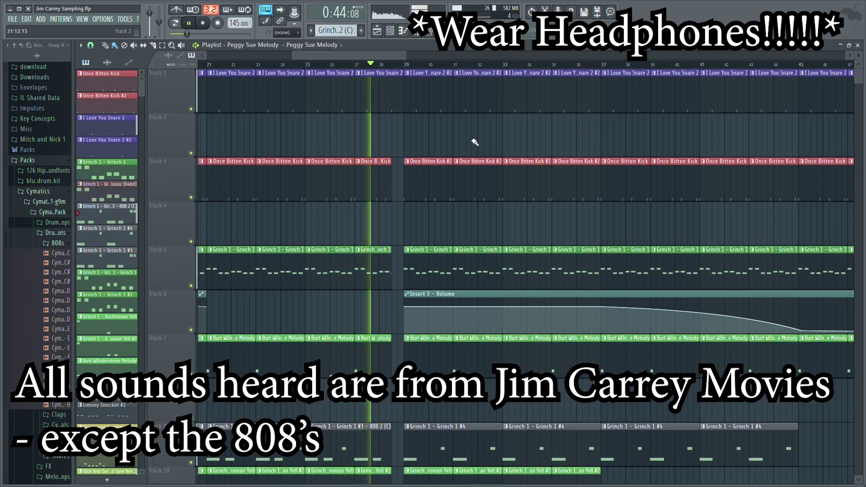
{"action": "scroll", "coordinate": [475, 143], "scroll_direction": "down", "scroll_amount": 4}
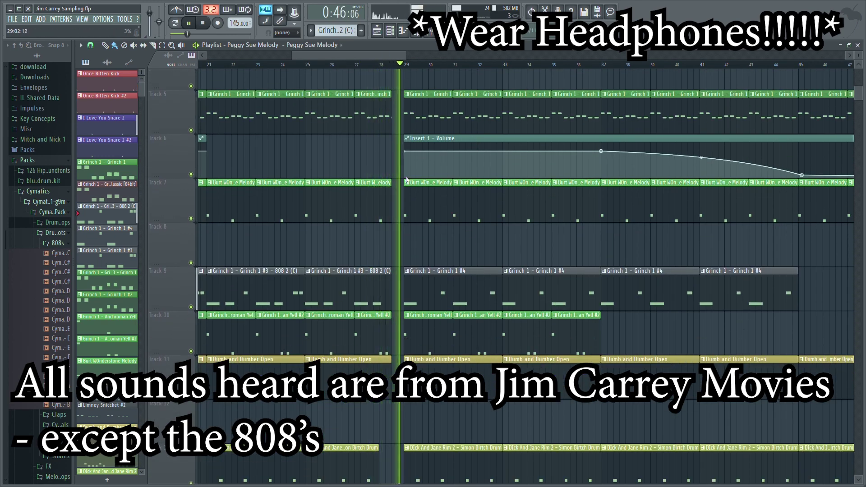
{"action": "left_click_drag", "start_coordinate": [376, 58], "coordinate": [407, 64]}
{"action": "scroll", "coordinate": [681, 285], "scroll_direction": "down", "scroll_amount": 5}
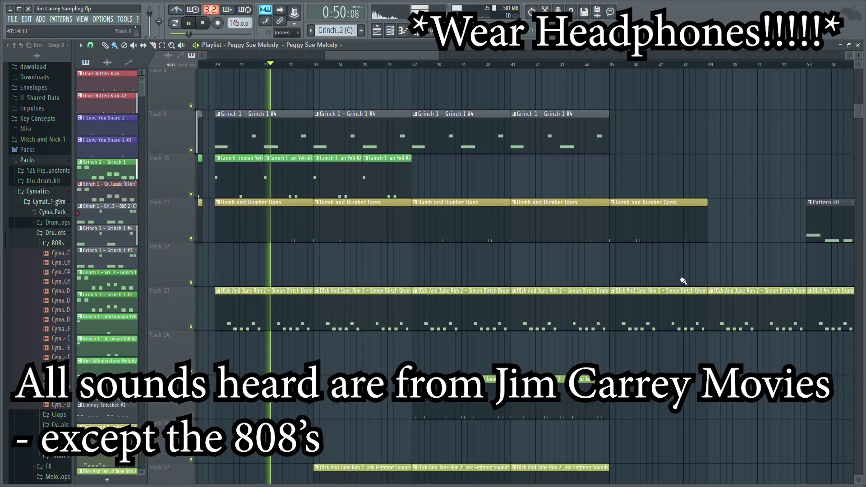
{"action": "scroll", "coordinate": [685, 305], "scroll_direction": "down", "scroll_amount": 5}
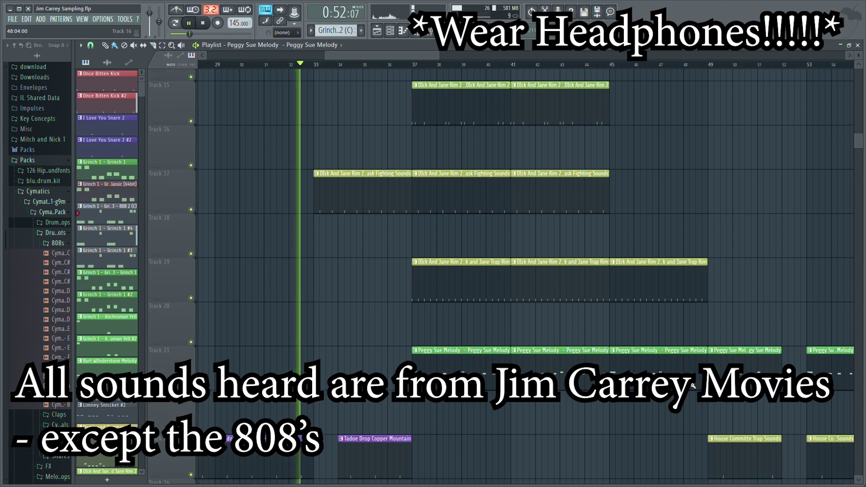
{"action": "scroll", "coordinate": [629, 440], "scroll_direction": "down", "scroll_amount": 4}
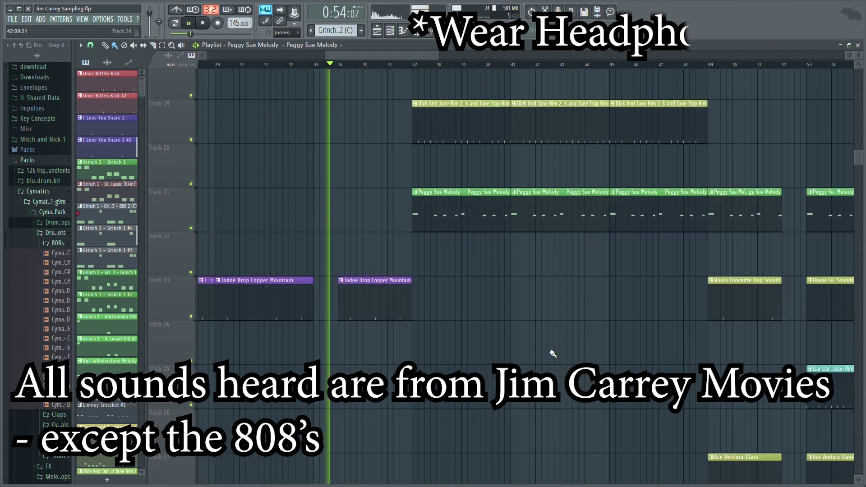
{"action": "scroll", "coordinate": [553, 355], "scroll_direction": "up", "scroll_amount": 13}
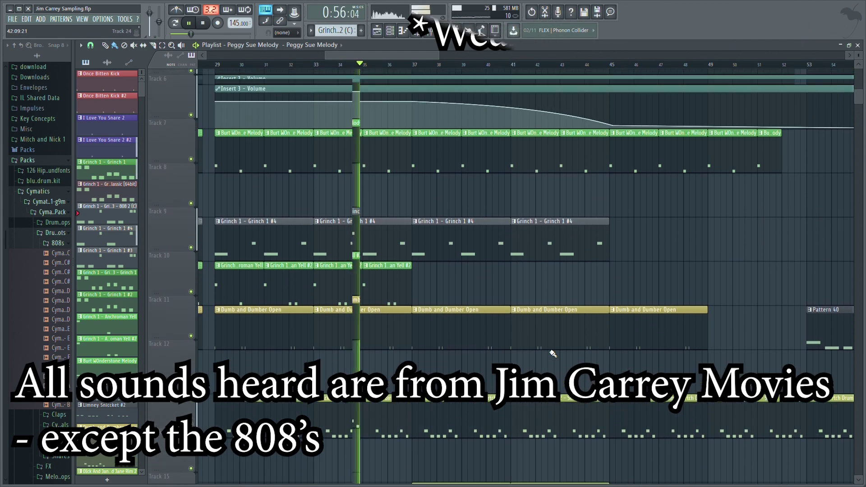
{"action": "scroll", "coordinate": [553, 354], "scroll_direction": "up", "scroll_amount": 4}
Examine the clips on Tracks 1 to 23 between bars 37 and 60 during playback
{"action": "left_click_drag", "start_coordinate": [405, 52], "coordinate": [437, 57]}
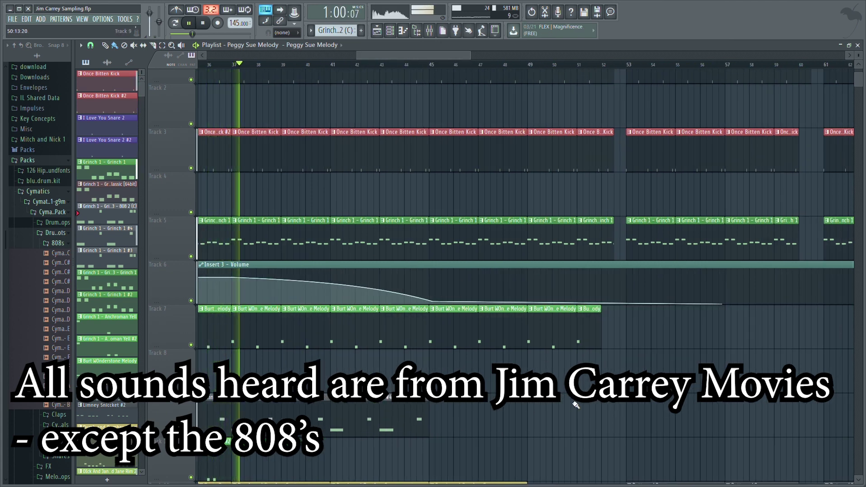
{"action": "scroll", "coordinate": [576, 405], "scroll_direction": "down", "scroll_amount": 12}
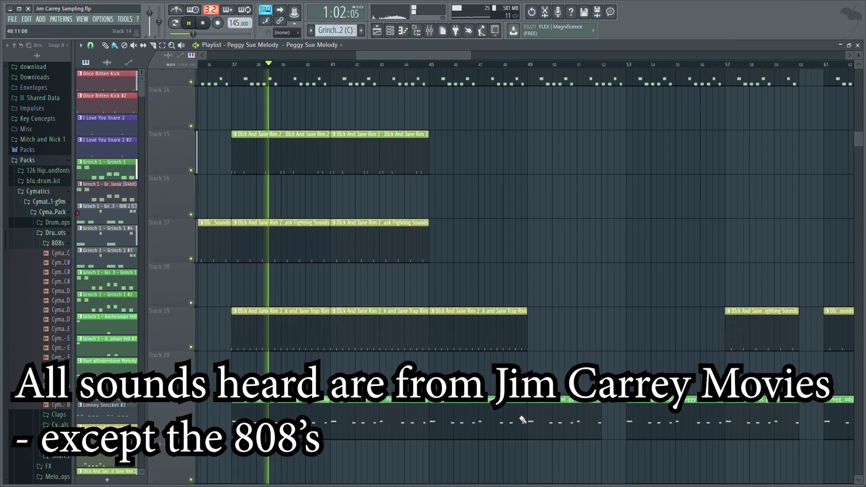
{"action": "scroll", "coordinate": [522, 420], "scroll_direction": "down", "scroll_amount": 1}
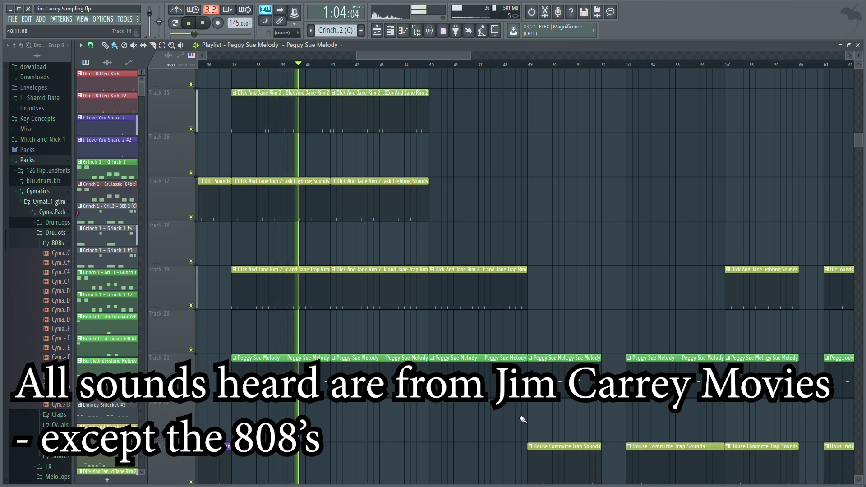
{"action": "scroll", "coordinate": [547, 197], "scroll_direction": "up", "scroll_amount": 5}
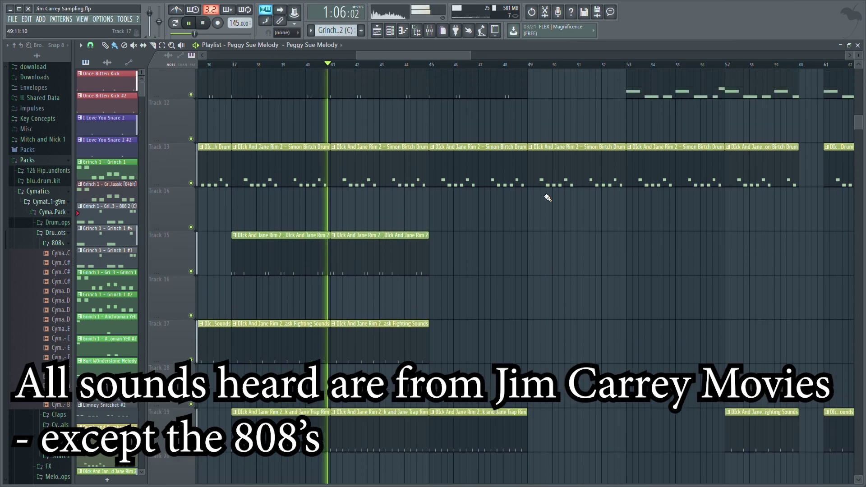
{"action": "scroll", "coordinate": [582, 151], "scroll_direction": "up", "scroll_amount": 4}
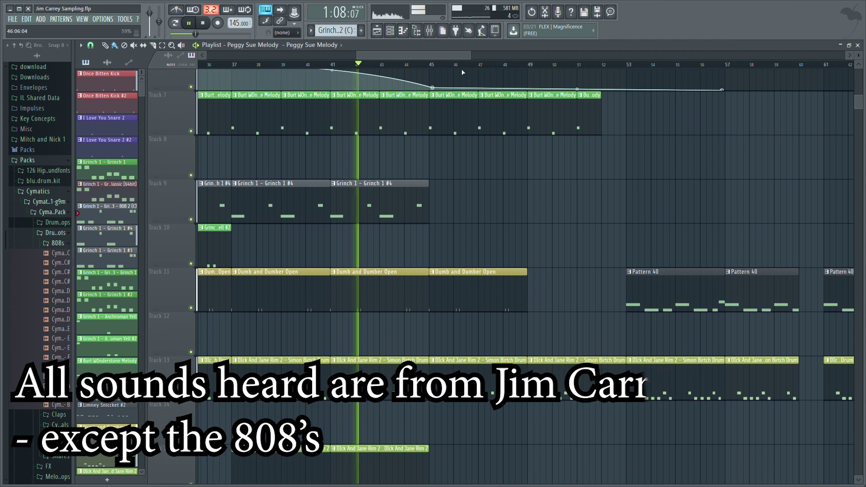
{"action": "scroll", "coordinate": [496, 226], "scroll_direction": "up", "scroll_amount": 4}
Examine the closing sections from bar 45 to bar 82, down to the clips on Track 31, during playback
{"action": "left_click_drag", "start_coordinate": [435, 54], "coordinate": [468, 60]}
{"action": "scroll", "coordinate": [581, 335], "scroll_direction": "up", "scroll_amount": 2}
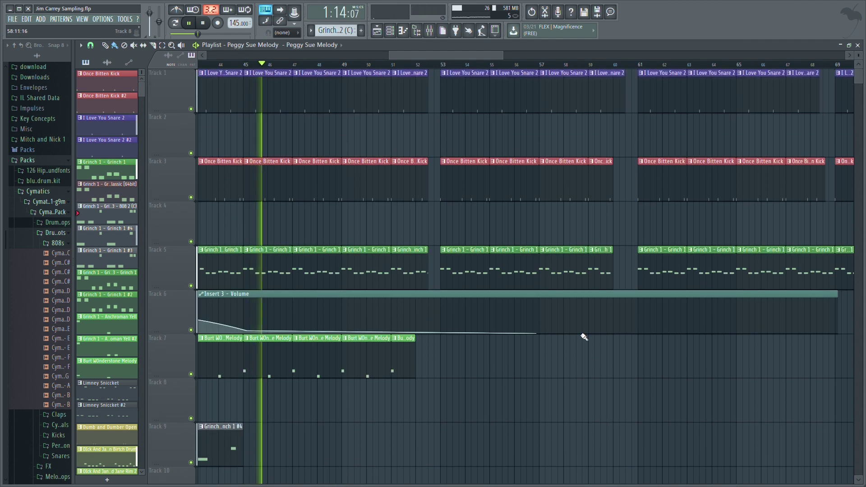
{"action": "scroll", "coordinate": [582, 334], "scroll_direction": "down", "scroll_amount": 2}
{"action": "scroll", "coordinate": [584, 337], "scroll_direction": "down", "scroll_amount": 3}
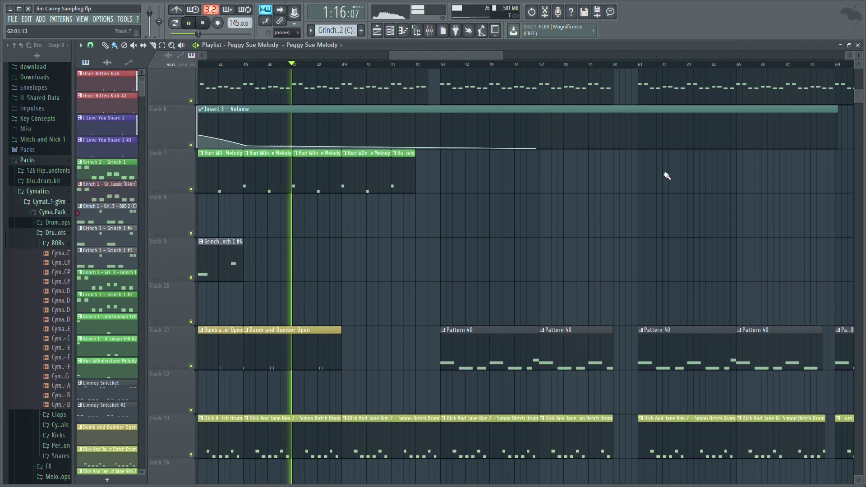
{"action": "scroll", "coordinate": [696, 213], "scroll_direction": "down", "scroll_amount": 15}
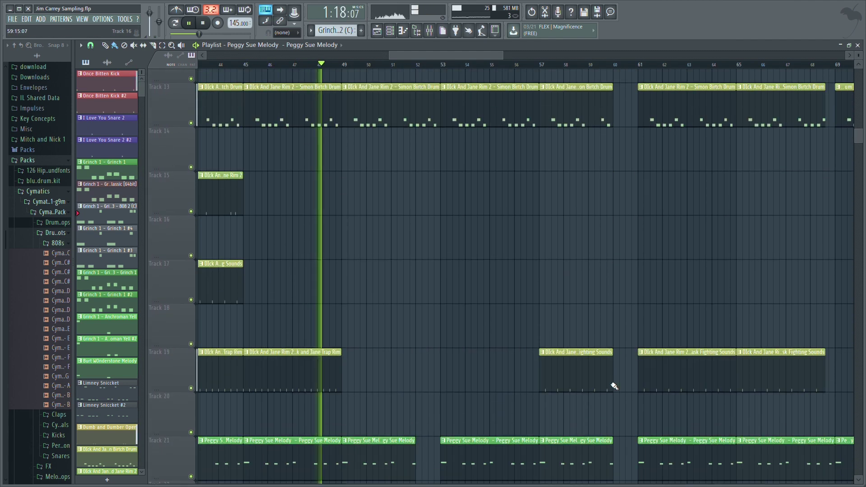
{"action": "scroll", "coordinate": [614, 385], "scroll_direction": "down", "scroll_amount": 5}
{"action": "scroll", "coordinate": [614, 385], "scroll_direction": "down", "scroll_amount": 4}
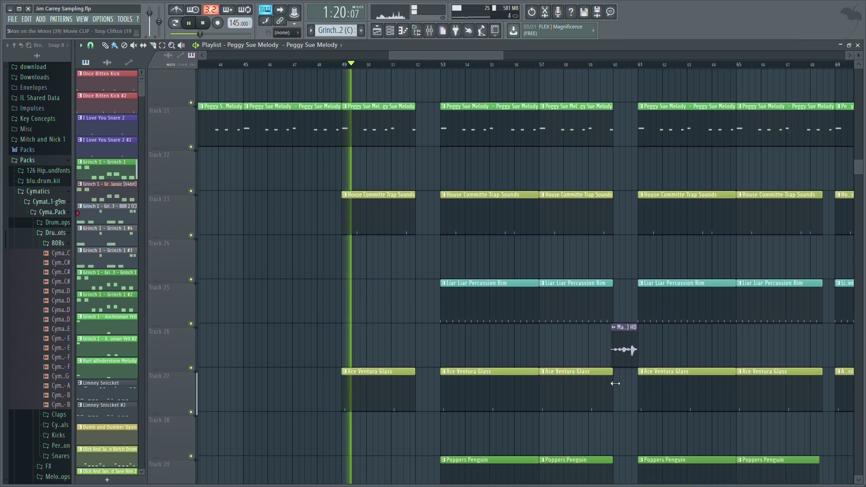
{"action": "left_click_drag", "start_coordinate": [466, 59], "coordinate": [492, 63]}
{"action": "scroll", "coordinate": [703, 325], "scroll_direction": "up", "scroll_amount": 12}
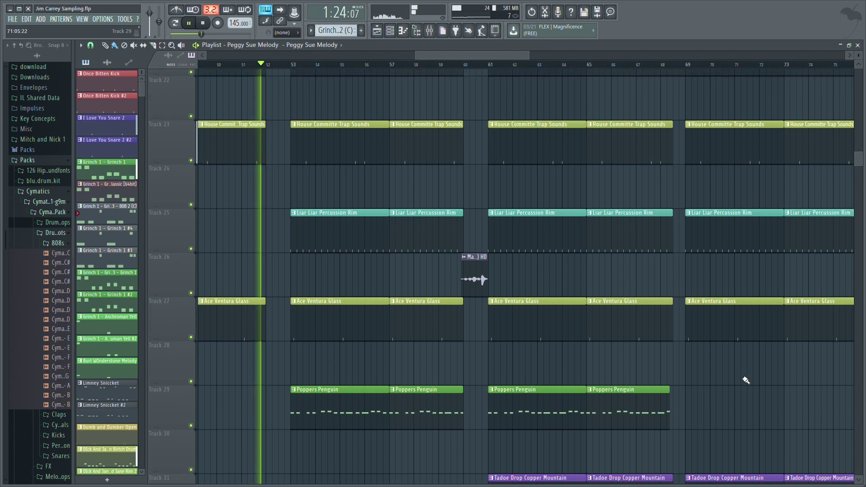
{"action": "scroll", "coordinate": [702, 275], "scroll_direction": "down", "scroll_amount": 13}
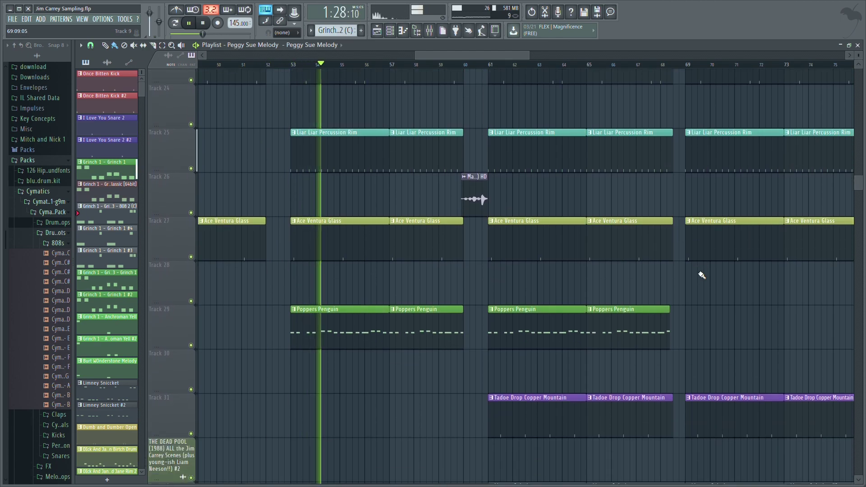
{"action": "left_click_drag", "start_coordinate": [478, 58], "coordinate": [512, 58]}
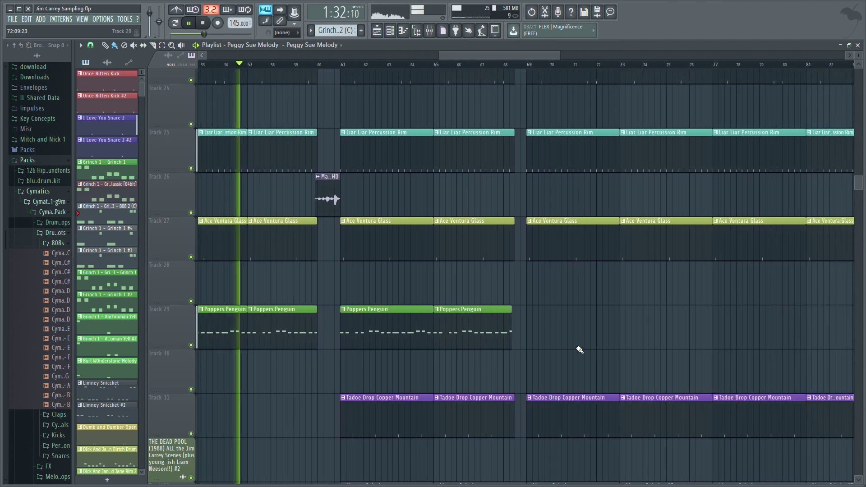
Examine the clips from Track 35 up to Track 1 between bars 57 and 88 during playback
{"action": "scroll", "coordinate": [603, 332], "scroll_direction": "down", "scroll_amount": 4}
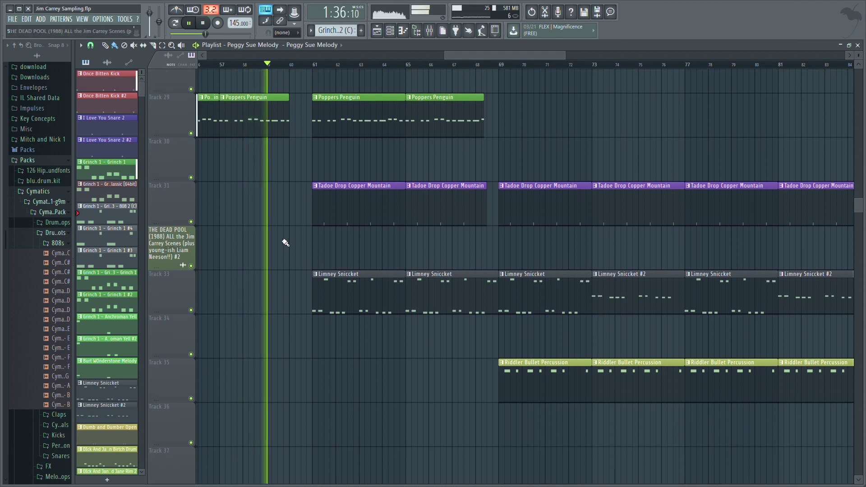
{"action": "scroll", "coordinate": [603, 154], "scroll_direction": "up", "scroll_amount": 8}
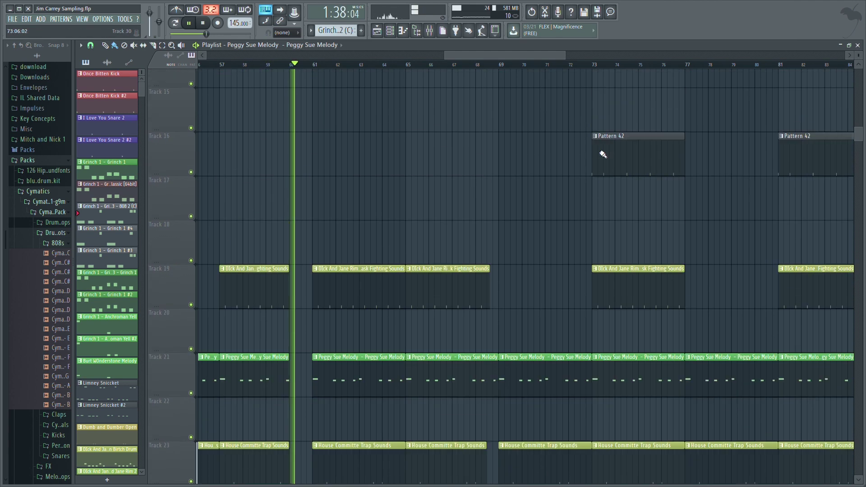
{"action": "scroll", "coordinate": [619, 391], "scroll_direction": "down", "scroll_amount": 6}
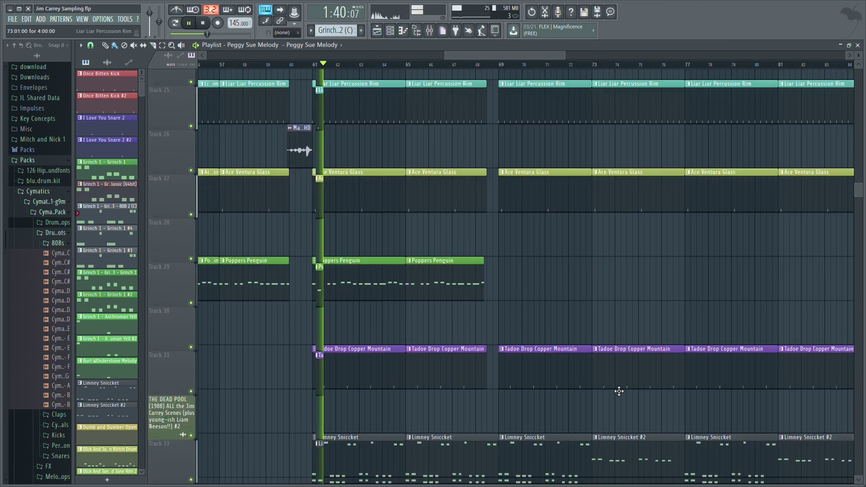
{"action": "left_click_drag", "start_coordinate": [467, 59], "coordinate": [486, 59]}
{"action": "scroll", "coordinate": [690, 302], "scroll_direction": "down", "scroll_amount": 5}
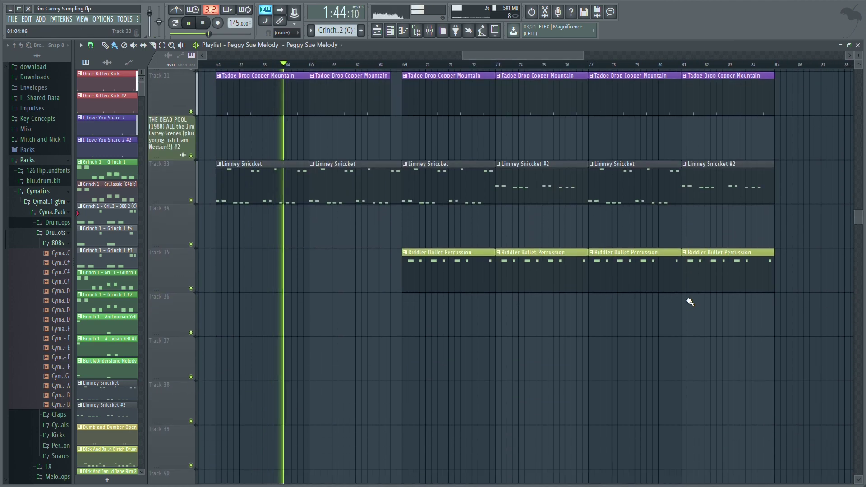
{"action": "scroll", "coordinate": [690, 301], "scroll_direction": "up", "scroll_amount": 8}
{"action": "scroll", "coordinate": [690, 302], "scroll_direction": "up", "scroll_amount": 9}
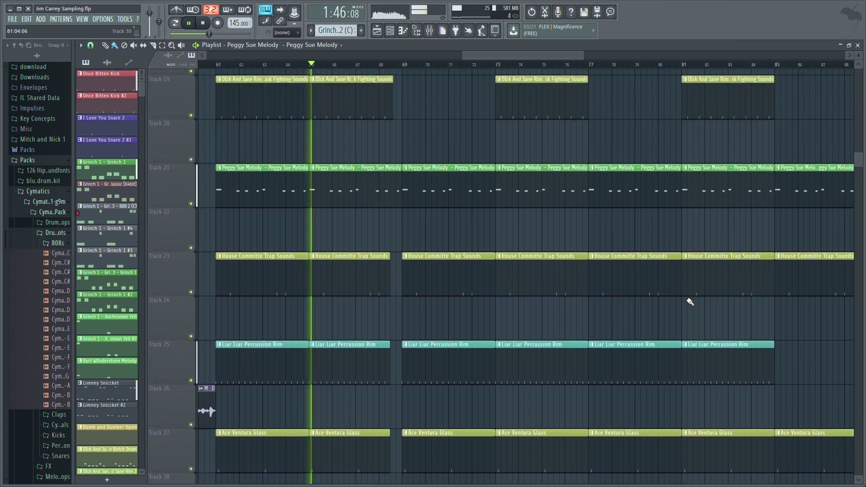
{"action": "scroll", "coordinate": [619, 262], "scroll_direction": "up", "scroll_amount": 8}
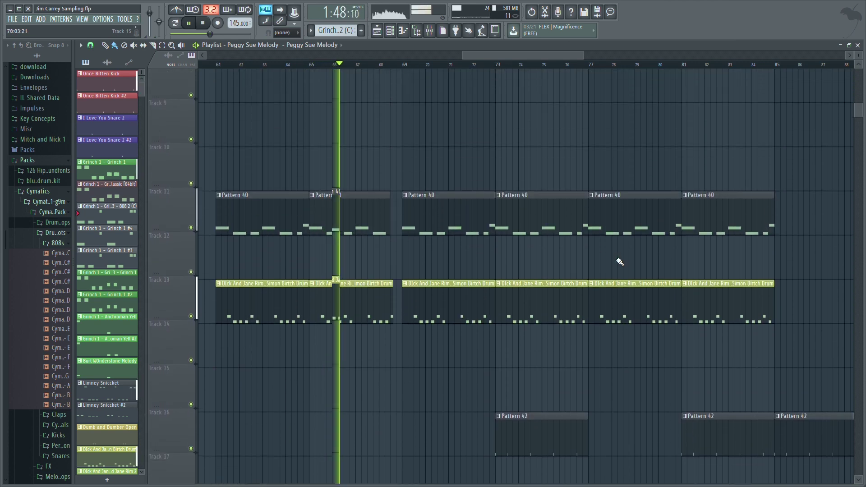
{"action": "scroll", "coordinate": [524, 300], "scroll_direction": "up", "scroll_amount": 2}
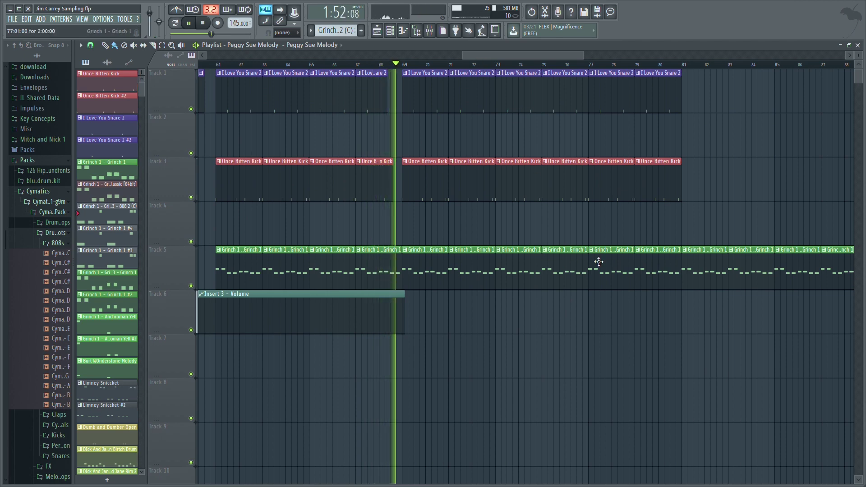
Examine the kick, melody, drum and percussion clips on Tracks 3 to 31 between bars 65 and 92 during playback
{"action": "scroll", "coordinate": [597, 359], "scroll_direction": "down", "scroll_amount": 1}
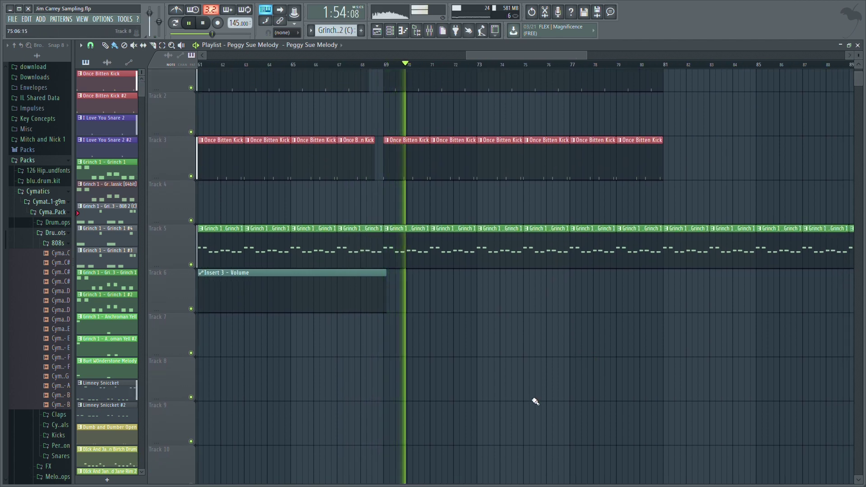
{"action": "scroll", "coordinate": [535, 402], "scroll_direction": "up", "scroll_amount": 1}
{"action": "scroll", "coordinate": [536, 402], "scroll_direction": "down", "scroll_amount": 9}
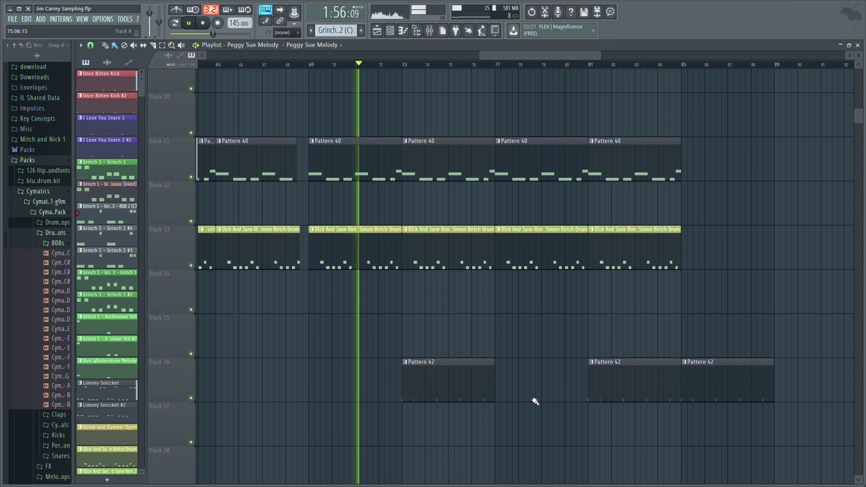
{"action": "scroll", "coordinate": [535, 401], "scroll_direction": "down", "scroll_amount": 2}
{"action": "scroll", "coordinate": [762, 410], "scroll_direction": "down", "scroll_amount": 5}
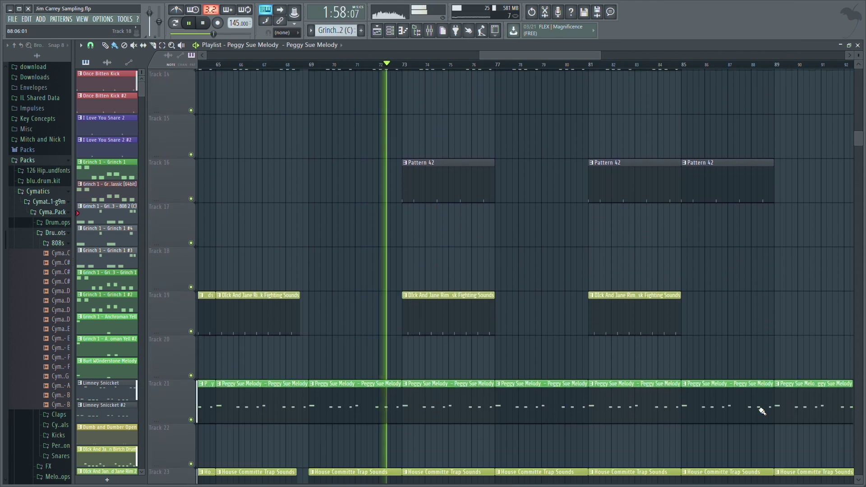
{"action": "scroll", "coordinate": [740, 450], "scroll_direction": "down", "scroll_amount": 7}
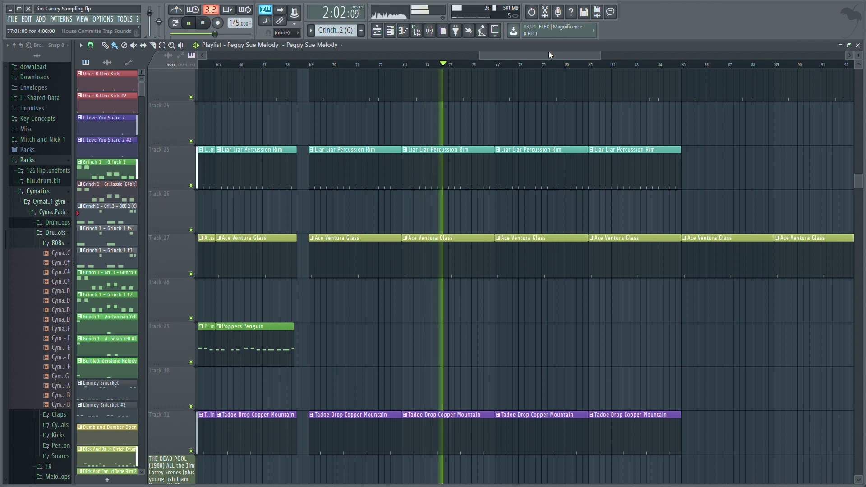
Examine the clips on Tracks 24 to 42 from bar 71 to bar 109 during playback
{"action": "left_click_drag", "start_coordinate": [548, 50], "coordinate": [568, 54]}
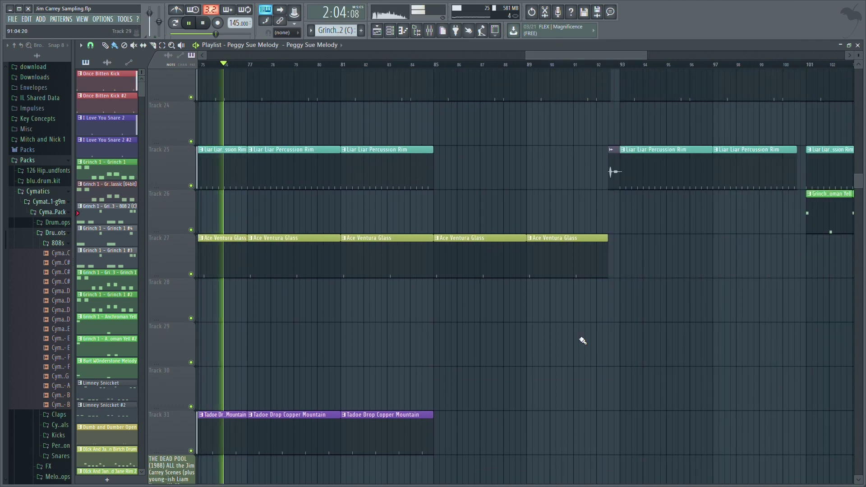
{"action": "scroll", "coordinate": [720, 400], "scroll_direction": "down", "scroll_amount": 4}
{"action": "scroll", "coordinate": [597, 403], "scroll_direction": "down", "scroll_amount": 5}
{"action": "scroll", "coordinate": [541, 324], "scroll_direction": "left", "scroll_amount": 4}
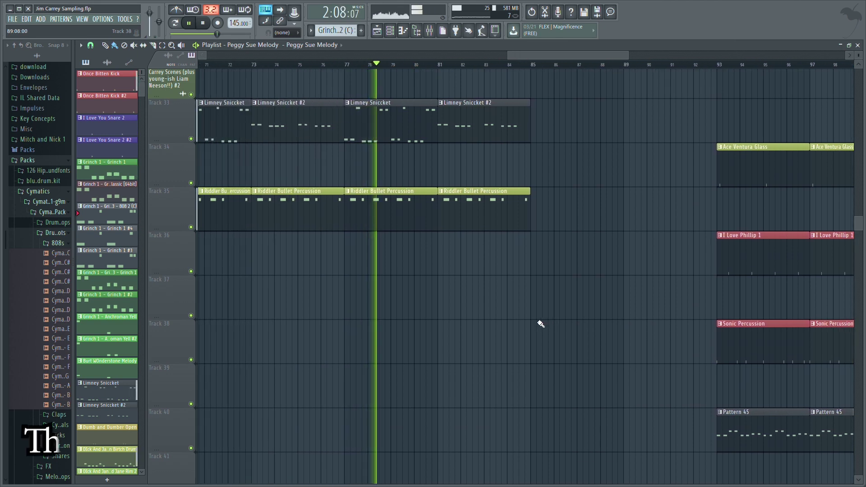
{"action": "scroll", "coordinate": [540, 324], "scroll_direction": "left", "scroll_amount": 4}
{"action": "scroll", "coordinate": [541, 324], "scroll_direction": "right", "scroll_amount": 7}
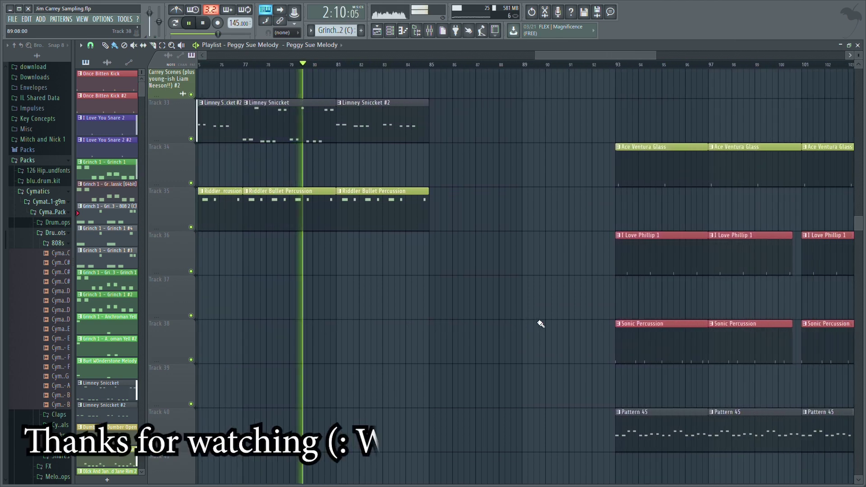
{"action": "scroll", "coordinate": [541, 323], "scroll_direction": "right", "scroll_amount": 2}
{"action": "left_click_drag", "start_coordinate": [661, 59], "coordinate": [739, 56]}
{"action": "scroll", "coordinate": [738, 273], "scroll_direction": "down", "scroll_amount": 3}
{"action": "scroll", "coordinate": [738, 273], "scroll_direction": "down", "scroll_amount": 3}
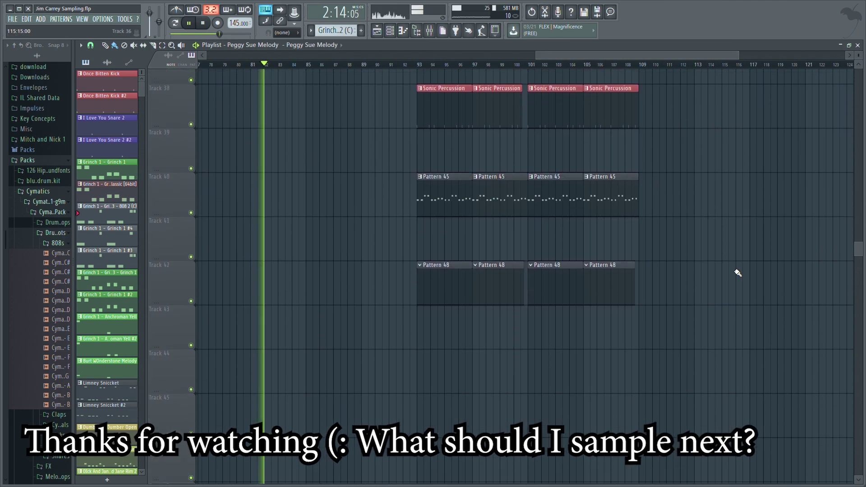
Examine the Grinch, Peggy Sue and trap percussion clips on Tracks 5 to 27 between bars 77 and 133 during playback
{"action": "scroll", "coordinate": [738, 273], "scroll_direction": "up", "scroll_amount": 20}
{"action": "scroll", "coordinate": [738, 273], "scroll_direction": "up", "scroll_amount": 14}
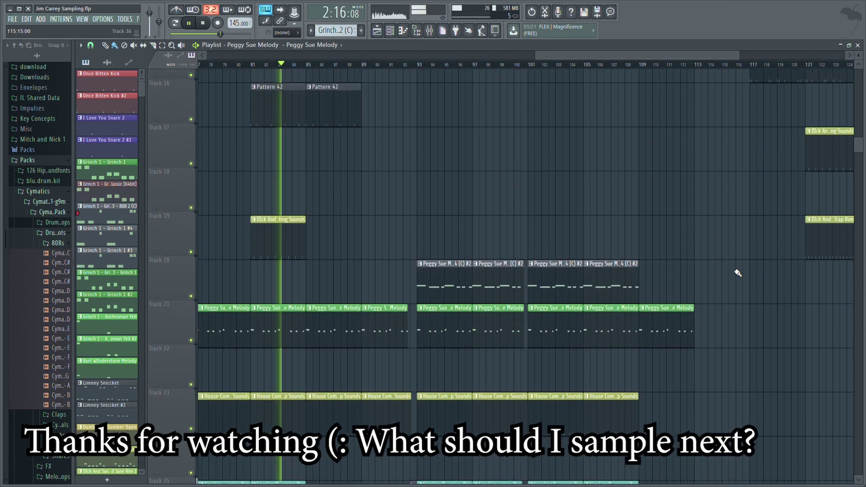
{"action": "scroll", "coordinate": [738, 273], "scroll_direction": "up", "scroll_amount": 2}
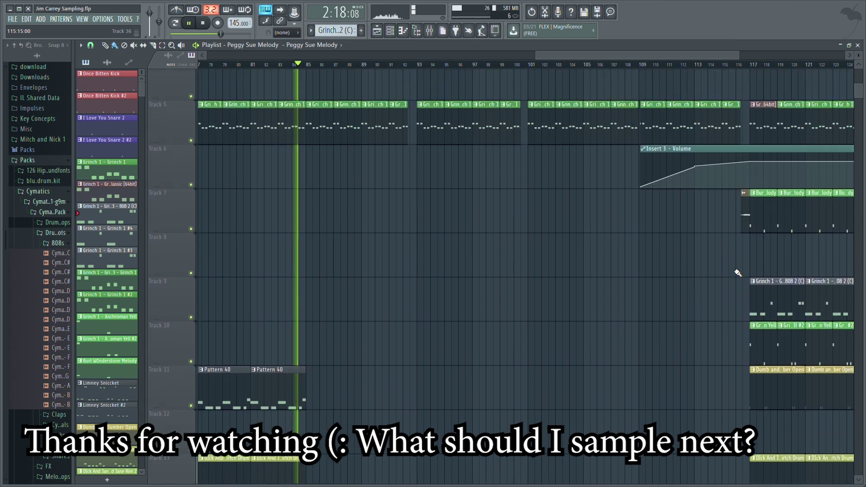
{"action": "scroll", "coordinate": [659, 377], "scroll_direction": "down", "scroll_amount": 6}
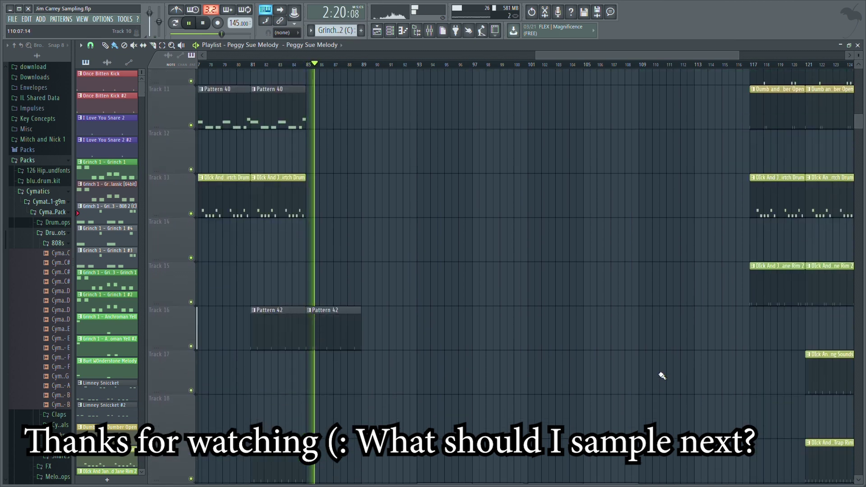
{"action": "scroll", "coordinate": [662, 376], "scroll_direction": "down", "scroll_amount": 4}
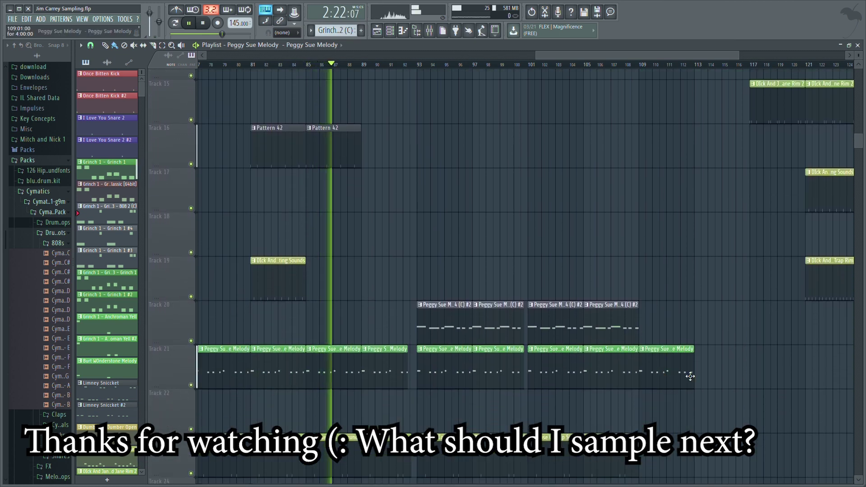
{"action": "scroll", "coordinate": [731, 357], "scroll_direction": "down", "scroll_amount": 4}
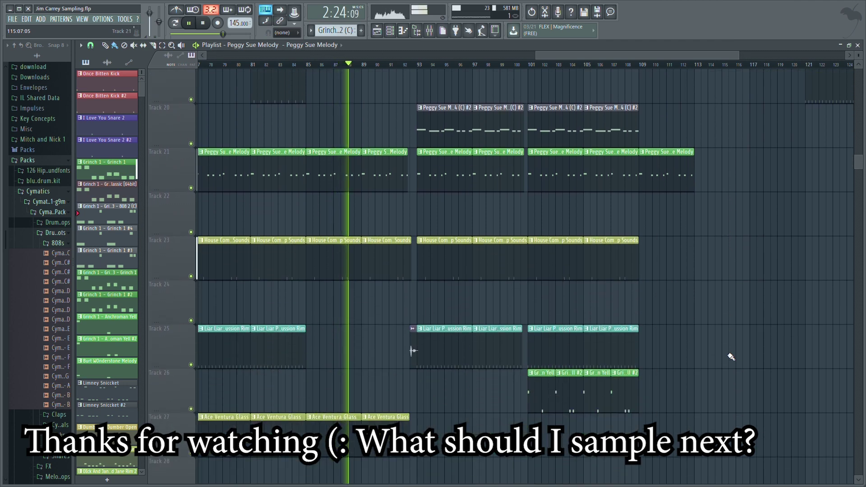
{"action": "left_click_drag", "start_coordinate": [612, 55], "coordinate": [659, 55]}
{"action": "scroll", "coordinate": [629, 257], "scroll_direction": "up", "scroll_amount": 1}
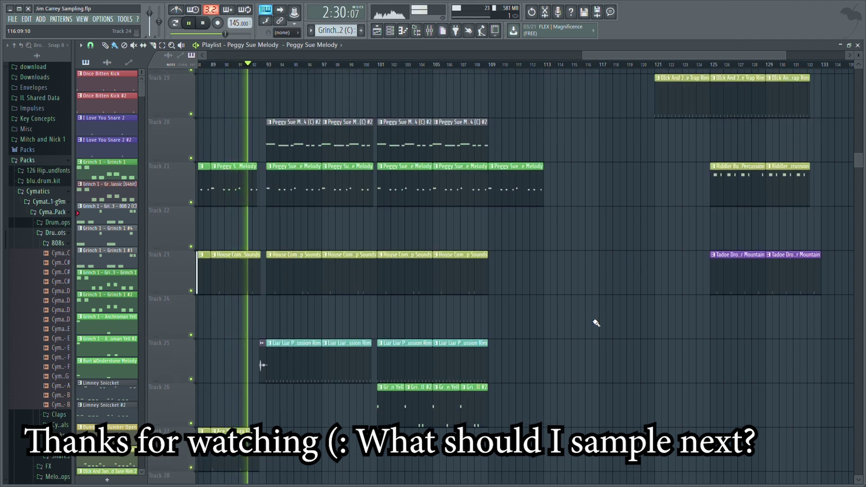
{"action": "scroll", "coordinate": [596, 323], "scroll_direction": "down", "scroll_amount": 2}
{"action": "scroll", "coordinate": [596, 323], "scroll_direction": "up", "scroll_amount": 4}
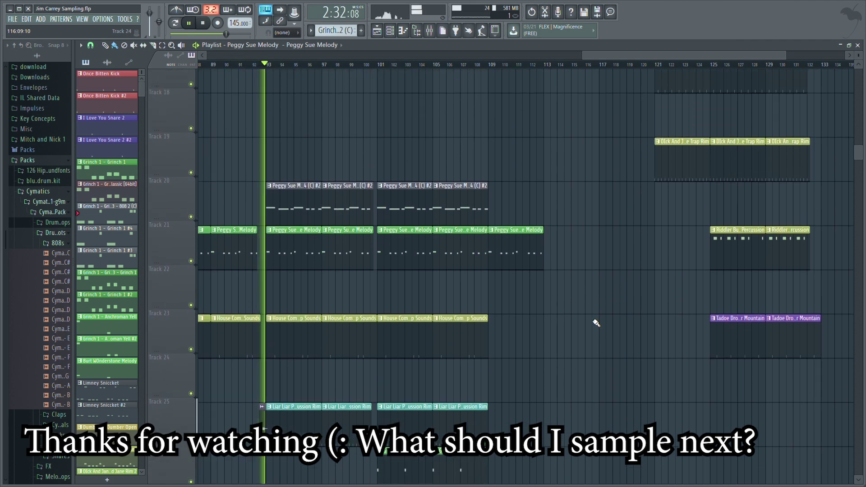
Examine the section from bar 89 to bar 113 on Tracks 16 to 42 in closer detail during playback
{"action": "left_click_drag", "start_coordinate": [791, 55], "coordinate": [694, 55]}
{"action": "scroll", "coordinate": [800, 421], "scroll_direction": "down", "scroll_amount": 5}
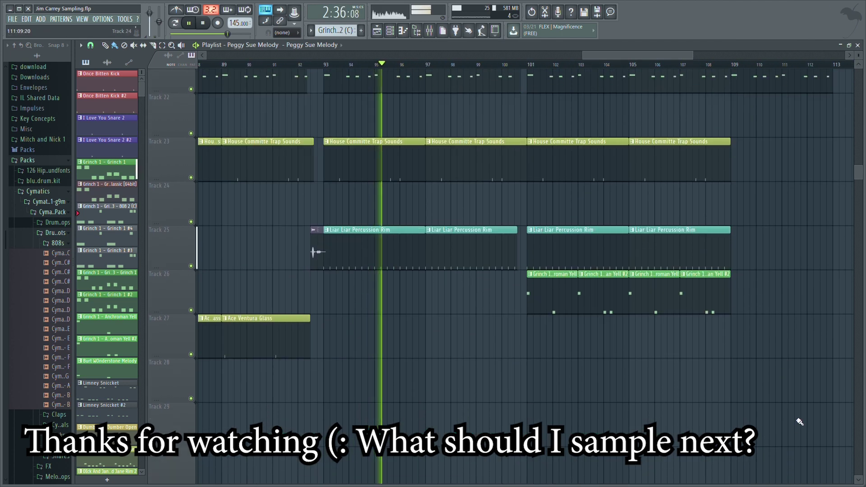
{"action": "scroll", "coordinate": [800, 422], "scroll_direction": "down", "scroll_amount": 11}
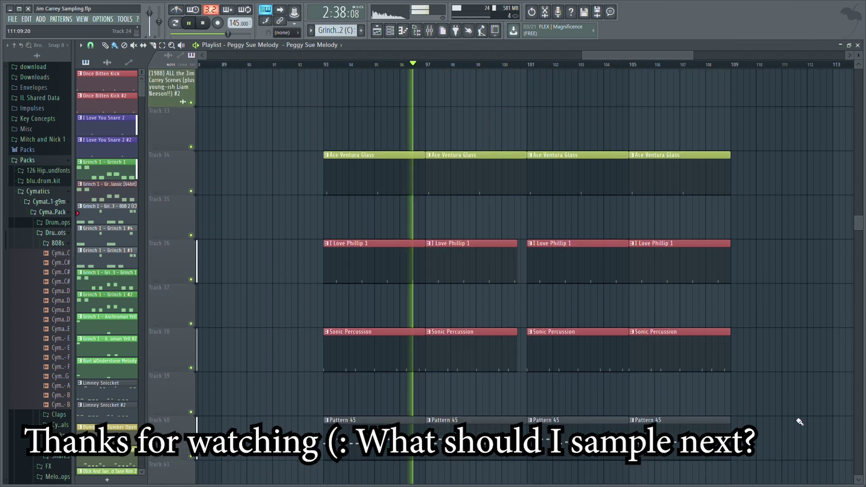
{"action": "scroll", "coordinate": [800, 422], "scroll_direction": "down", "scroll_amount": 5}
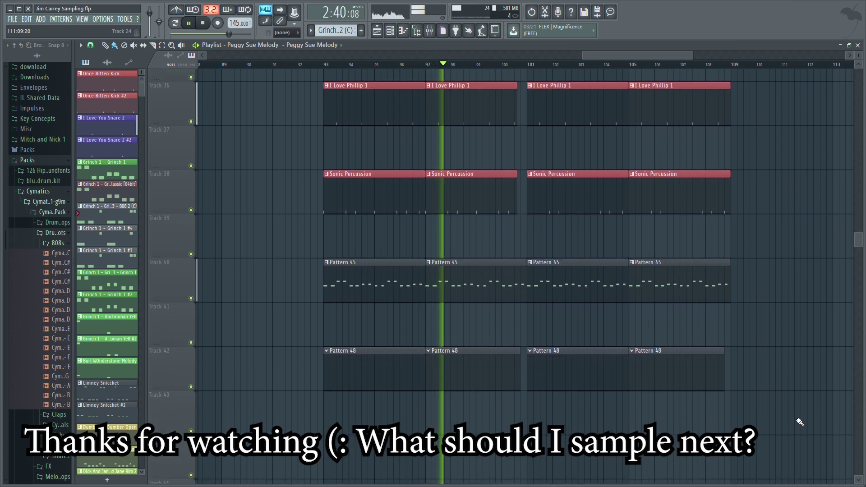
{"action": "scroll", "coordinate": [800, 422], "scroll_direction": "up", "scroll_amount": 4}
{"action": "scroll", "coordinate": [800, 422], "scroll_direction": "up", "scroll_amount": 9}
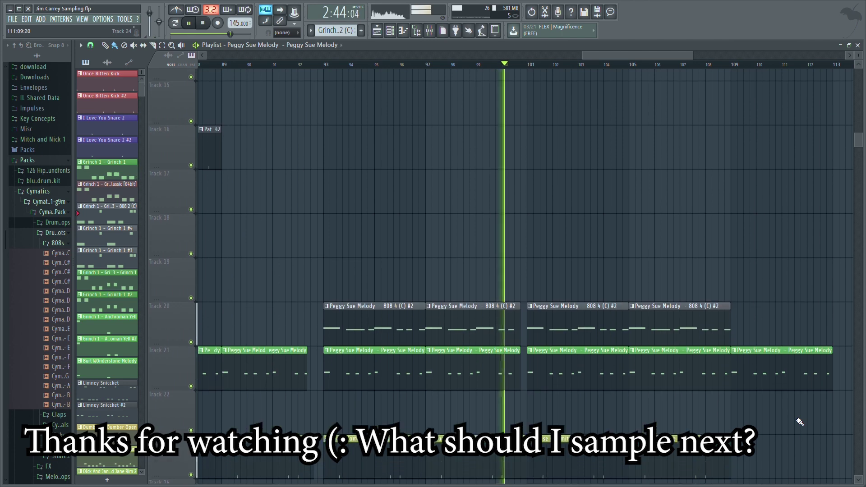
{"action": "scroll", "coordinate": [747, 304], "scroll_direction": "down", "scroll_amount": 8}
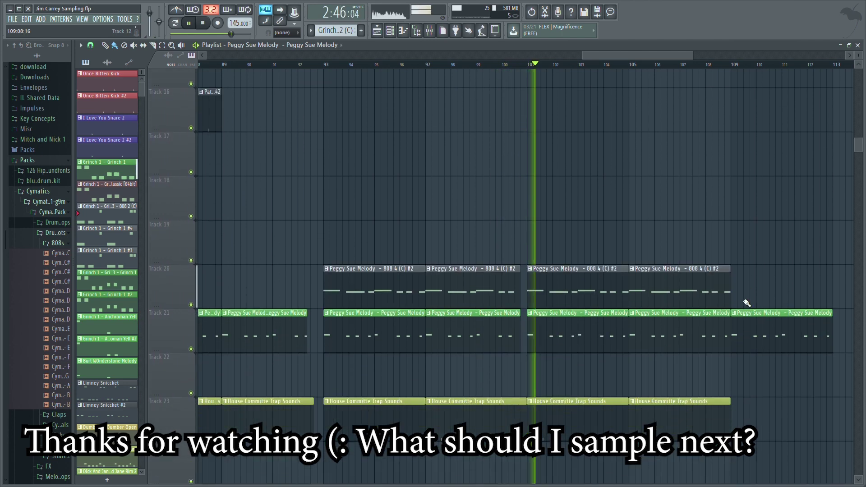
Examine the clips on Tracks 13 to 27 from bar 89 to bar 133 during playback
{"action": "left_click_drag", "start_coordinate": [697, 58], "coordinate": [767, 55]}
{"action": "scroll", "coordinate": [666, 354], "scroll_direction": "down", "scroll_amount": 3}
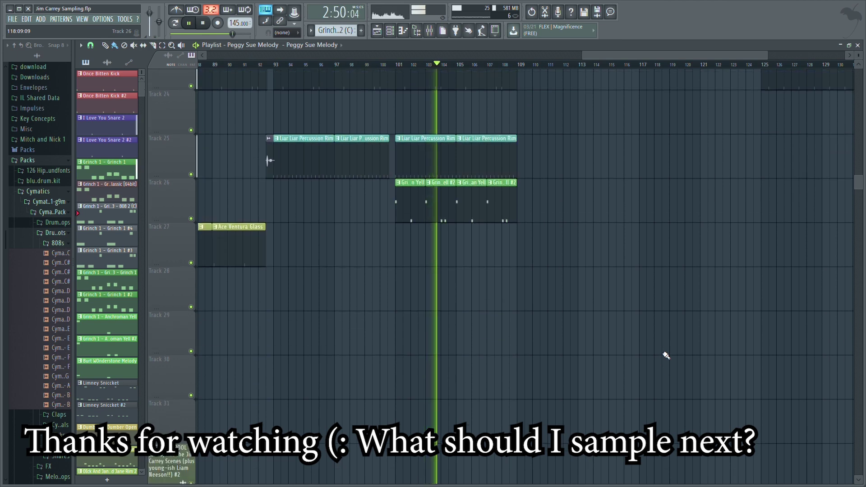
{"action": "scroll", "coordinate": [666, 355], "scroll_direction": "up", "scroll_amount": 9}
{"action": "scroll", "coordinate": [667, 355], "scroll_direction": "up", "scroll_amount": 2}
{"action": "left_click_drag", "start_coordinate": [624, 59], "coordinate": [659, 59]}
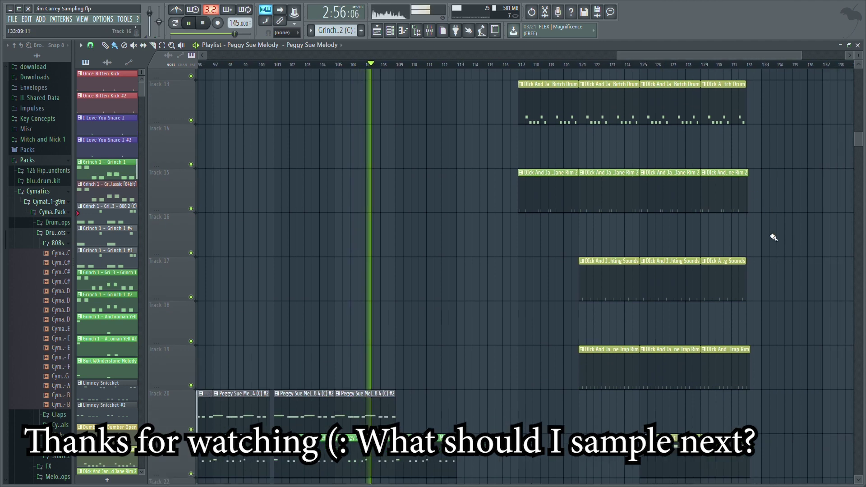
{"action": "scroll", "coordinate": [773, 238], "scroll_direction": "down", "scroll_amount": 10}
{"action": "scroll", "coordinate": [773, 237], "scroll_direction": "up", "scroll_amount": 5}
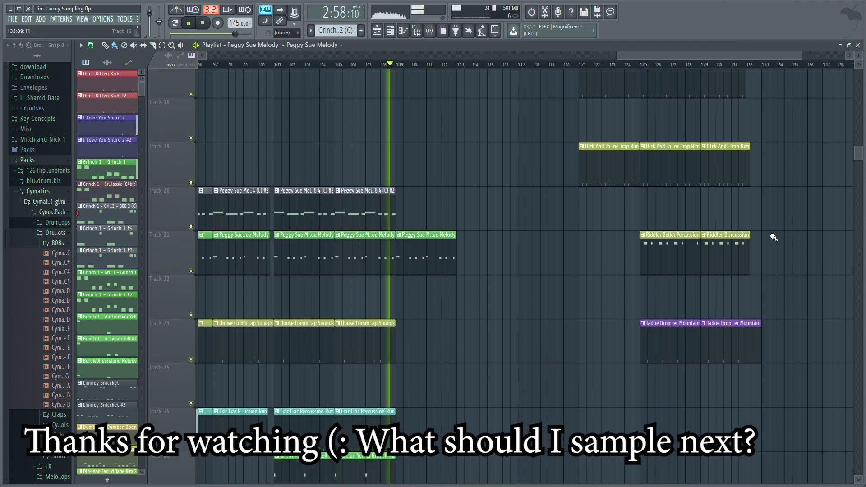
Examine the Insert 3 volume automation and the final section's clips on Tracks 1 to 13, from bar 109 to bar 133
{"action": "scroll", "coordinate": [773, 238], "scroll_direction": "up", "scroll_amount": 14}
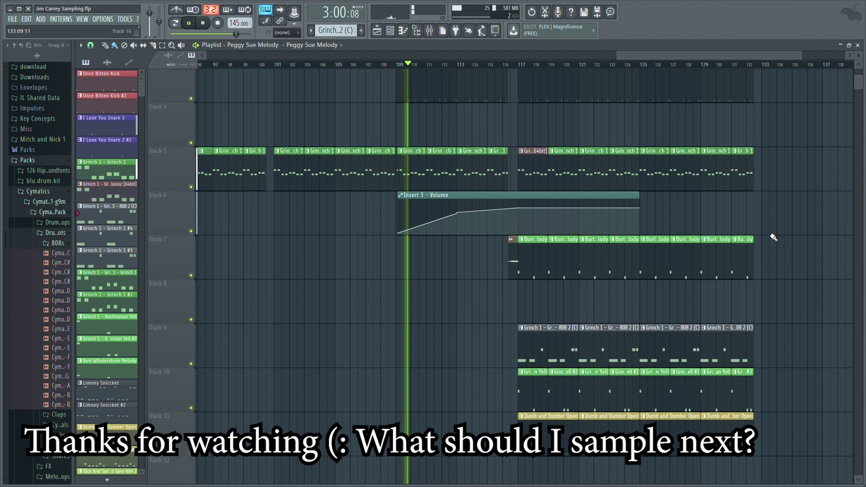
{"action": "scroll", "coordinate": [773, 237], "scroll_direction": "up", "scroll_amount": 3}
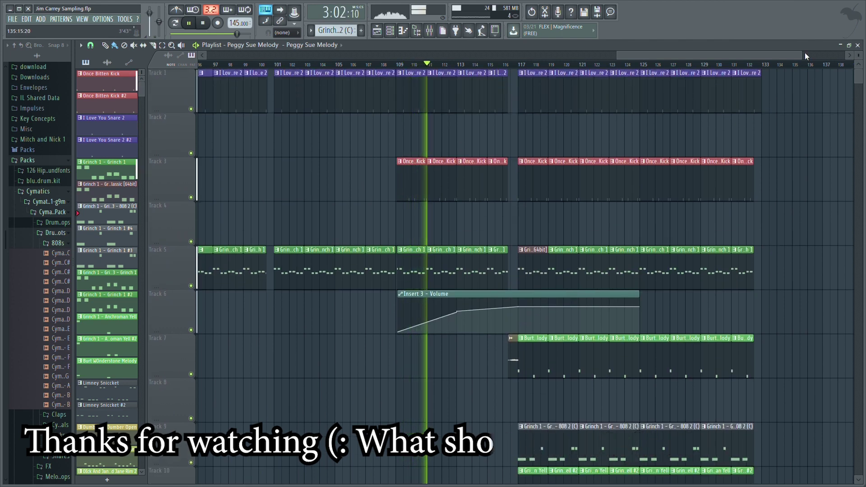
{"action": "left_click_drag", "start_coordinate": [807, 57], "coordinate": [758, 68]}
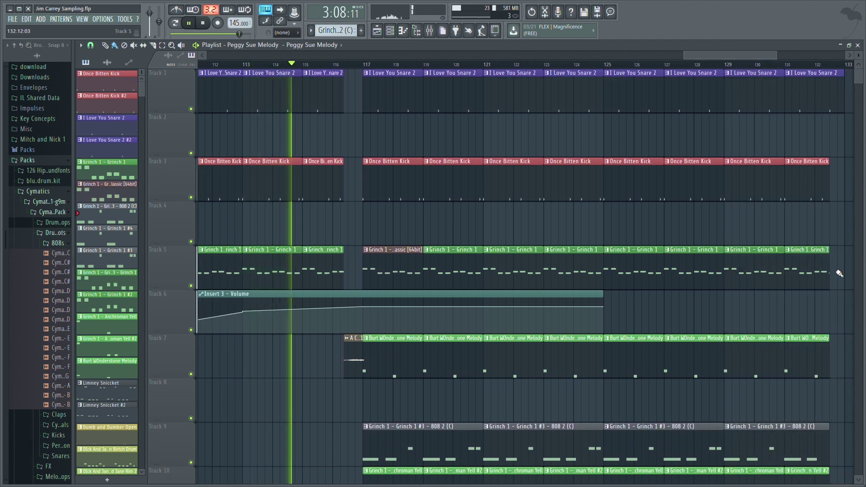
{"action": "scroll", "coordinate": [839, 274], "scroll_direction": "down", "scroll_amount": 3}
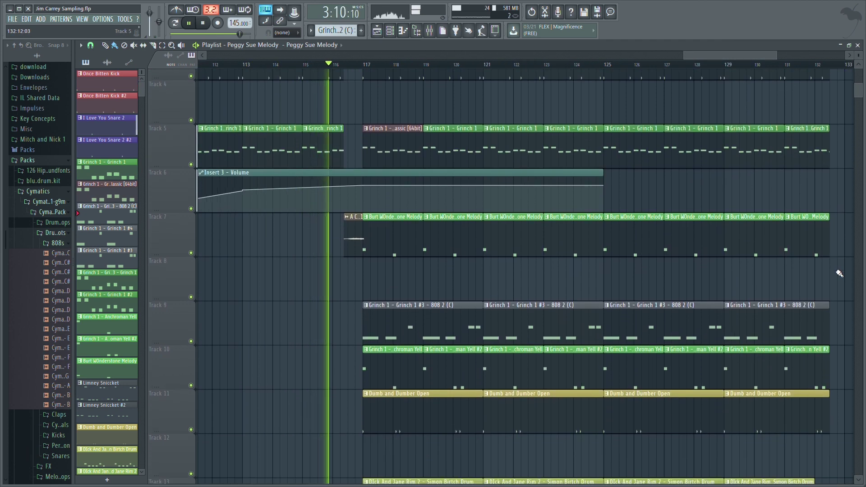
{"action": "scroll", "coordinate": [839, 273], "scroll_direction": "down", "scroll_amount": 2}
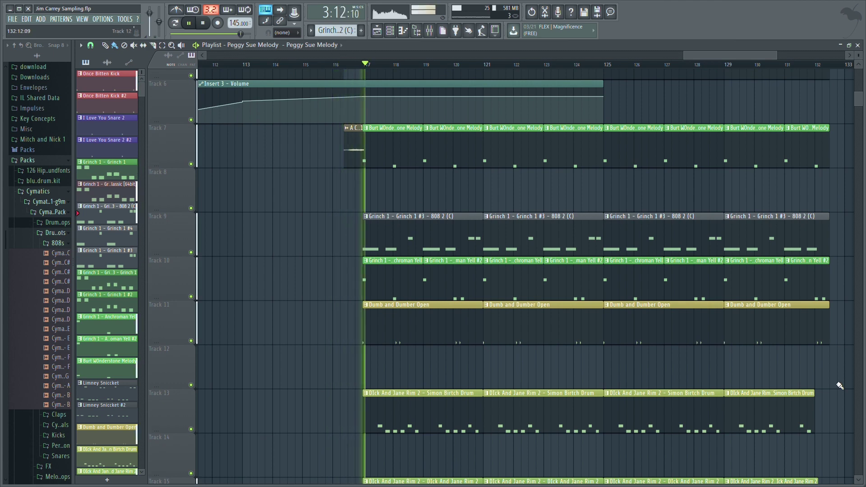
Examine the final section's clips on Tracks 3 to 26 between bars 112 and 133 during playback
{"action": "scroll", "coordinate": [840, 383], "scroll_direction": "down", "scroll_amount": 4}
{"action": "scroll", "coordinate": [840, 383], "scroll_direction": "up", "scroll_amount": 6}
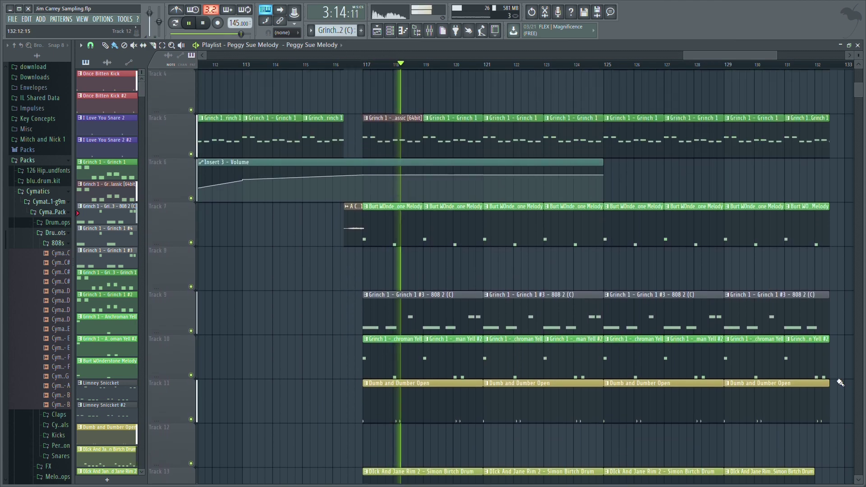
{"action": "scroll", "coordinate": [840, 382], "scroll_direction": "up", "scroll_amount": 3}
{"action": "scroll", "coordinate": [840, 383], "scroll_direction": "down", "scroll_amount": 4}
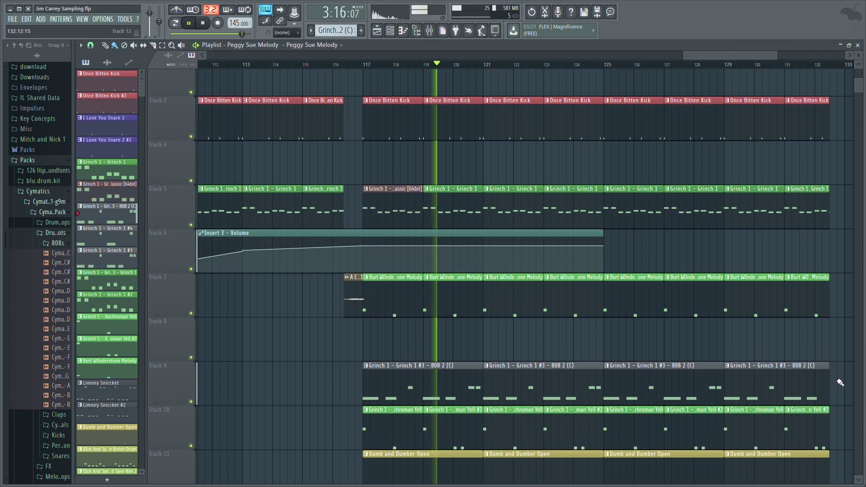
{"action": "scroll", "coordinate": [840, 383], "scroll_direction": "down", "scroll_amount": 1}
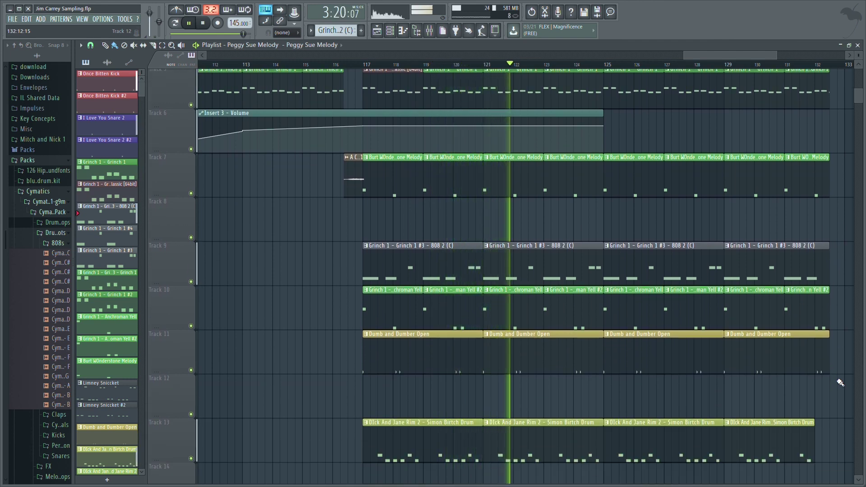
{"action": "scroll", "coordinate": [840, 382], "scroll_direction": "down", "scroll_amount": 7}
{"action": "scroll", "coordinate": [840, 382], "scroll_direction": "down", "scroll_amount": 8}
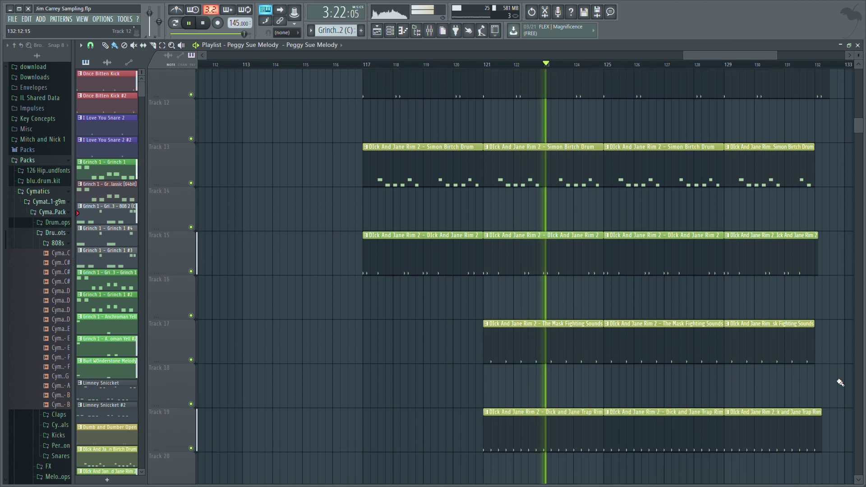
{"action": "scroll", "coordinate": [840, 383], "scroll_direction": "down", "scroll_amount": 3}
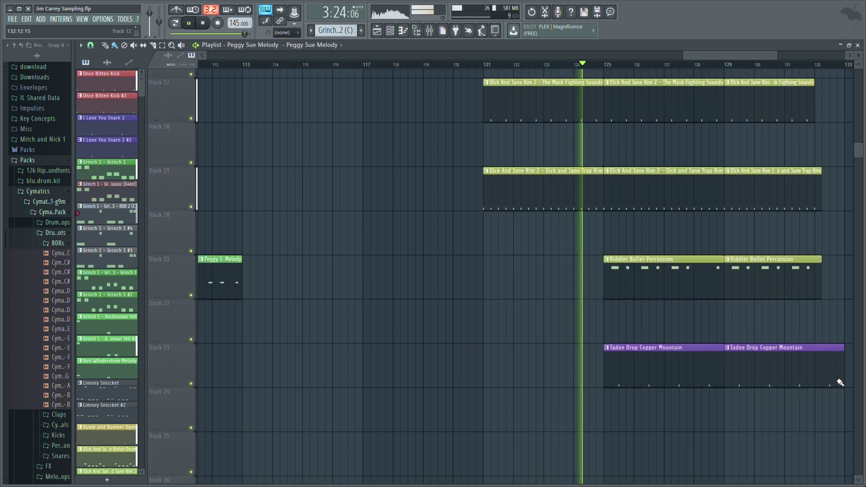
Shorten the last I Love You Snare 2 clip on Track 1, starting at bar 131, to a length of 1:12:00
{"action": "left_click_drag", "start_coordinate": [703, 54], "coordinate": [598, 59]}
{"action": "scroll", "coordinate": [779, 191], "scroll_direction": "up", "scroll_amount": 14}
{"action": "scroll", "coordinate": [780, 193], "scroll_direction": "up", "scroll_amount": 10}
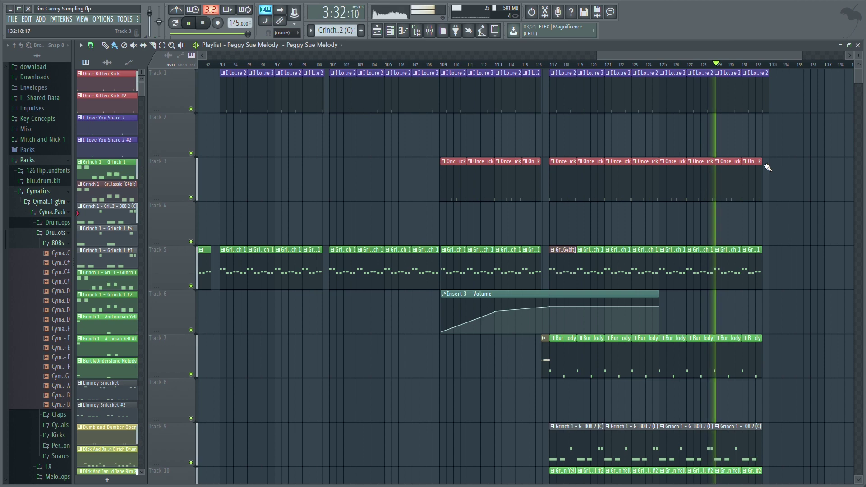
{"action": "left_click_drag", "start_coordinate": [771, 109], "coordinate": [767, 109]}
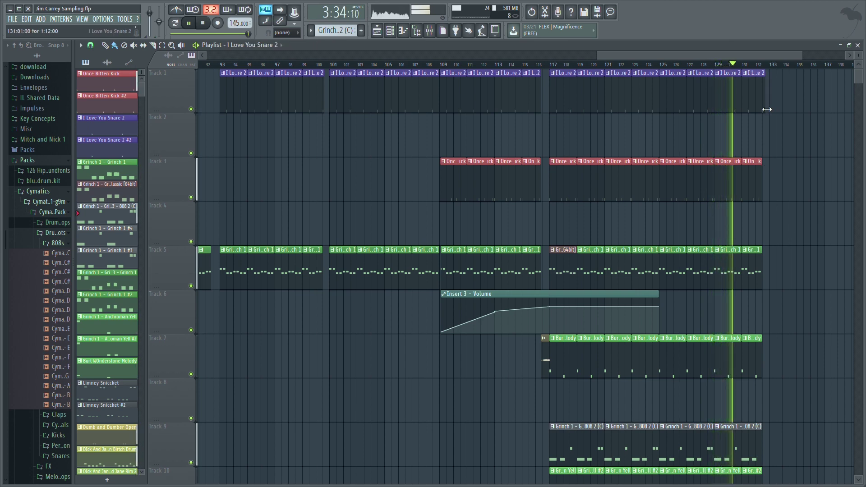